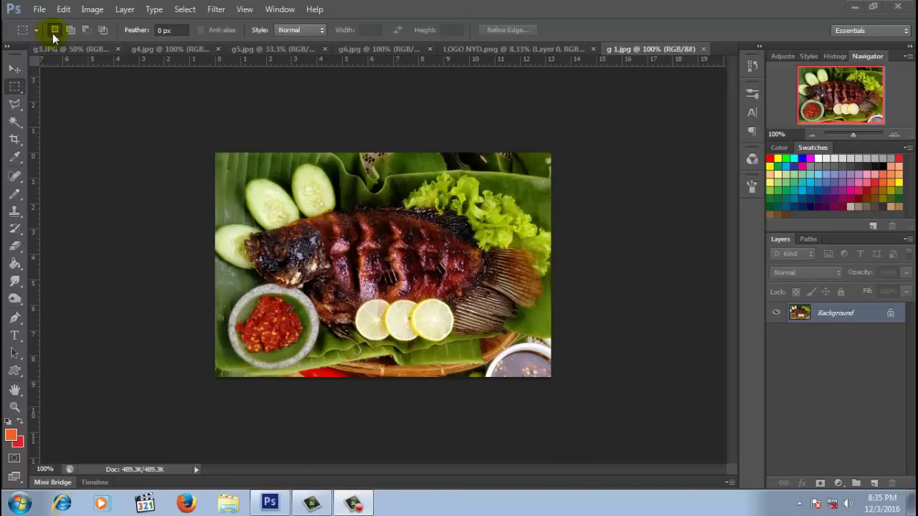
Create a new white A4 document (210 × 297 mm, 300 ppi) and pick red as the colour
click(39, 10)
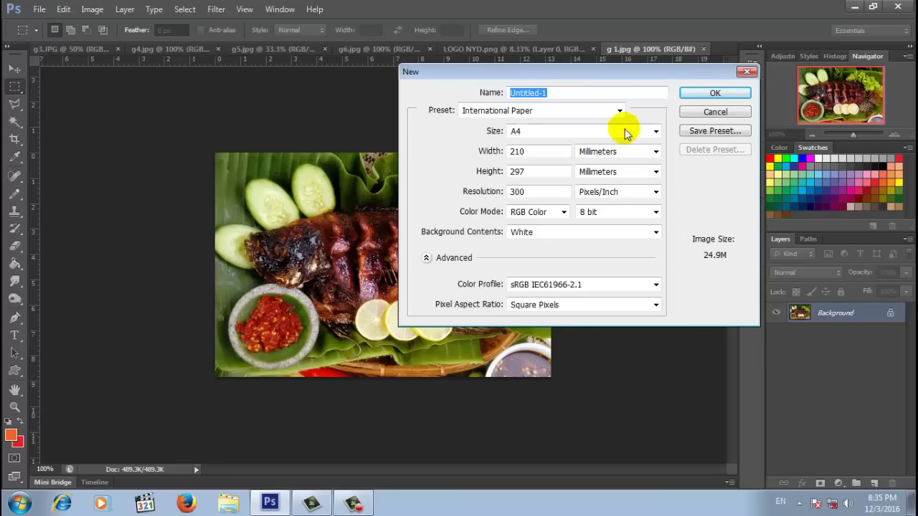
click(709, 92)
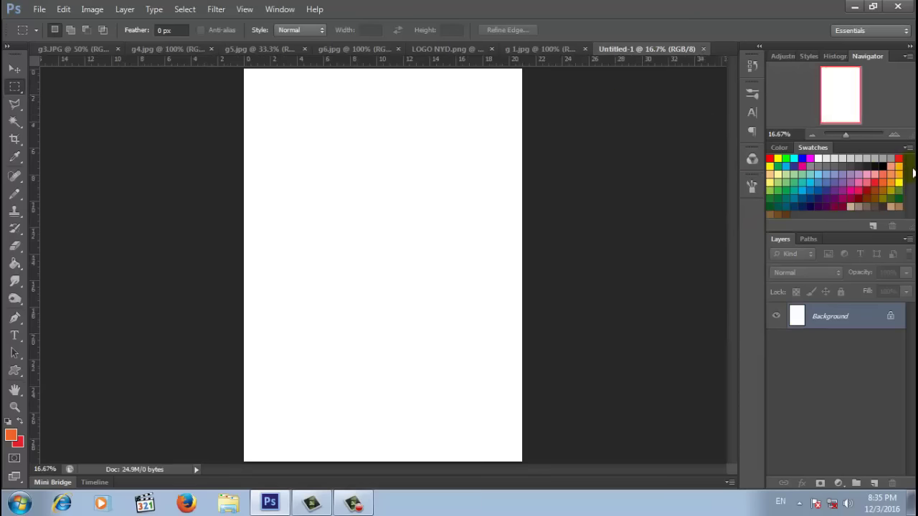
click(899, 157)
Fill the whole page red with the Paint Bucket and add a new empty layer
click(14, 263)
click(309, 269)
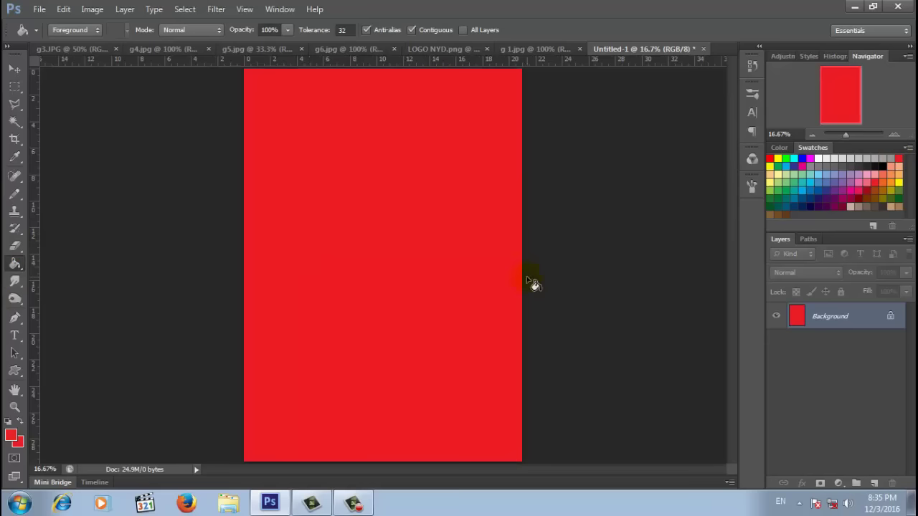
click(876, 485)
Fill a rectangular band across the top of the page with black on the new layer
click(15, 86)
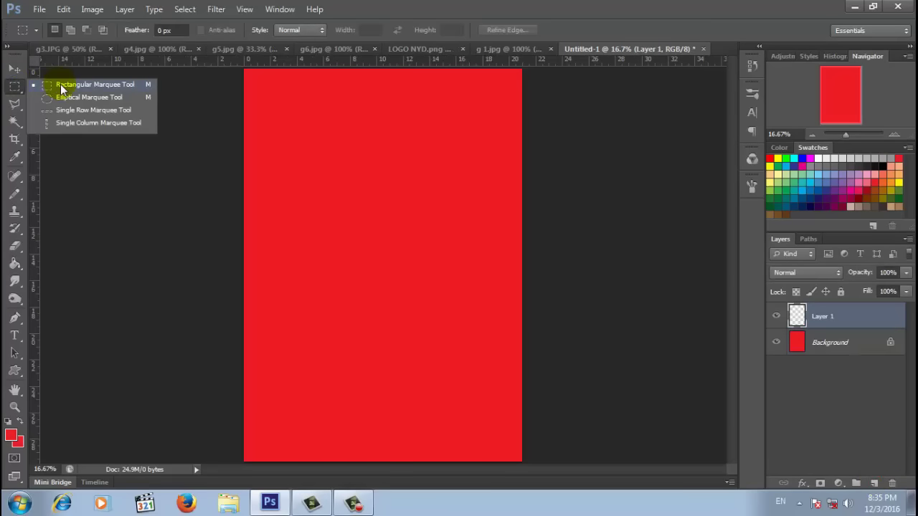
click(61, 86)
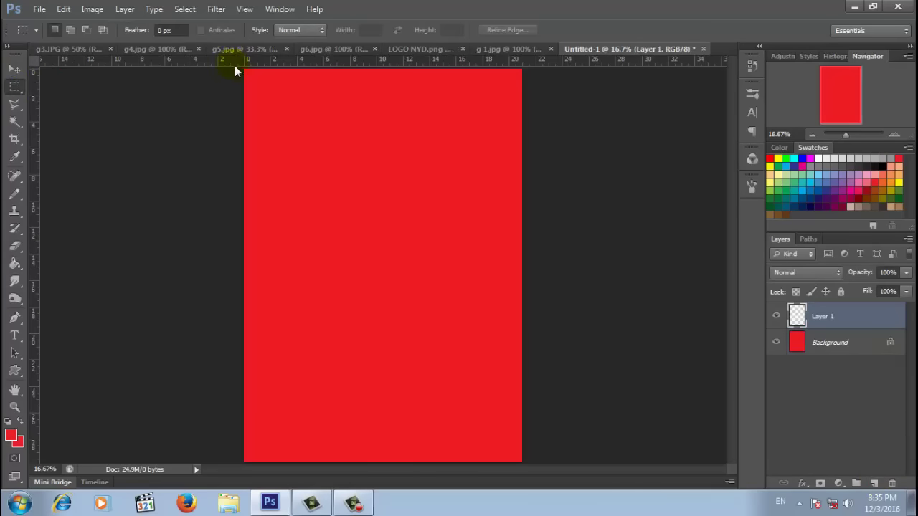
drag(244, 69, 531, 154)
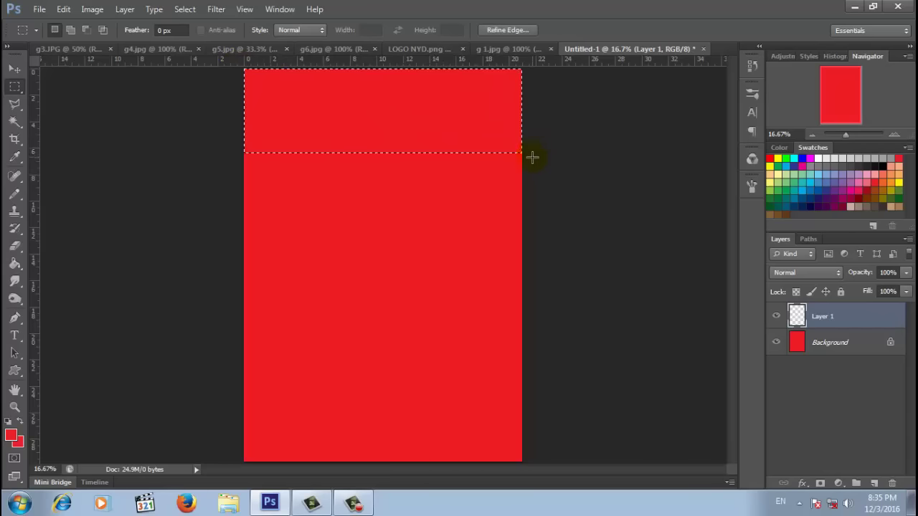
click(885, 167)
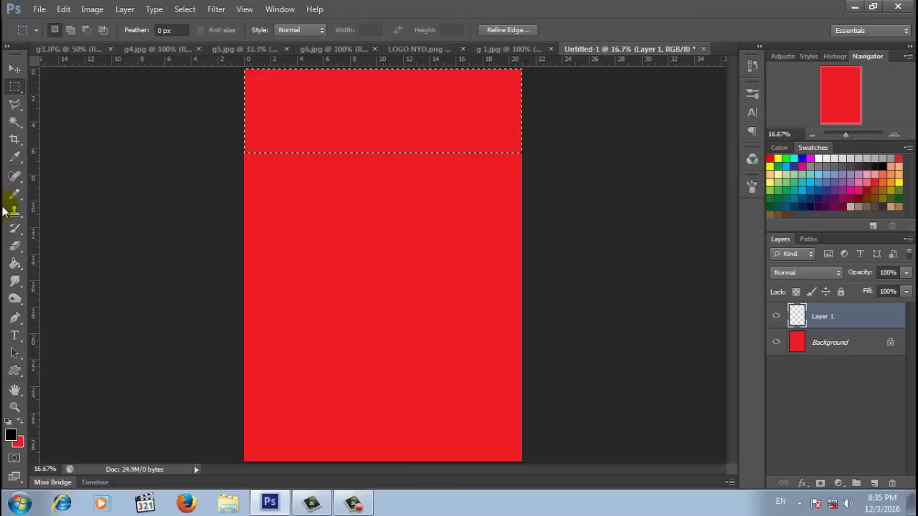
click(14, 263)
click(332, 132)
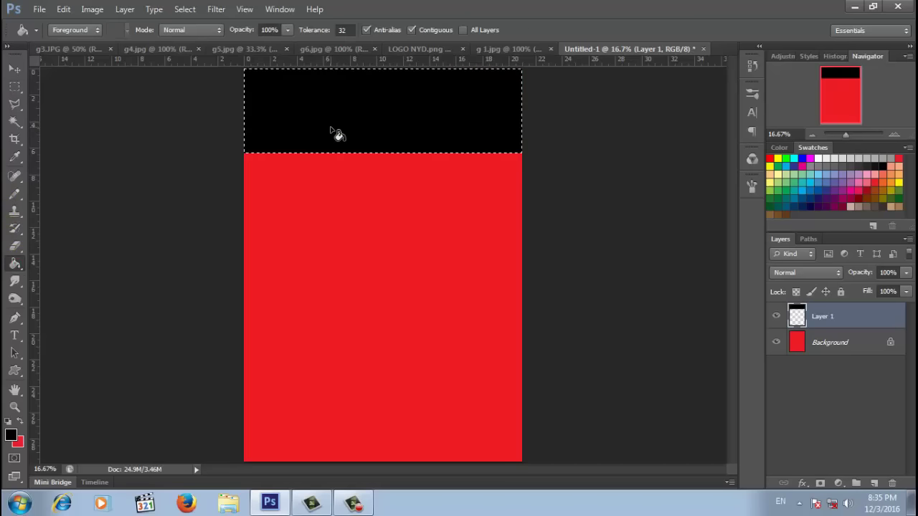
Clear the selection around the black band and zoom in on the page
click(185, 8)
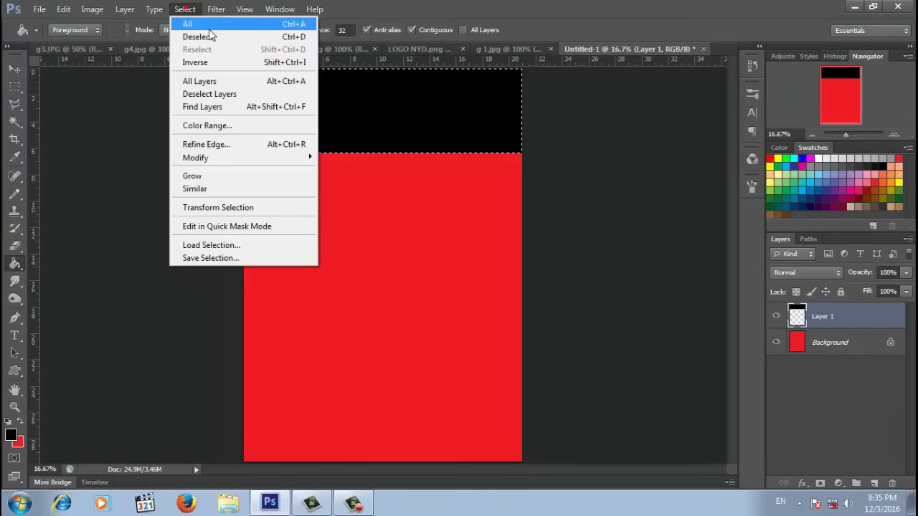
click(194, 35)
click(850, 134)
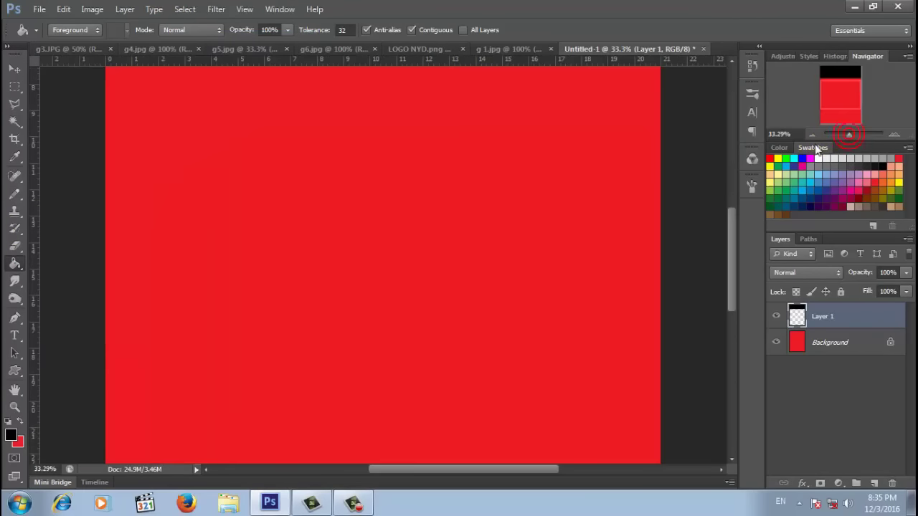
drag(730, 261, 732, 165)
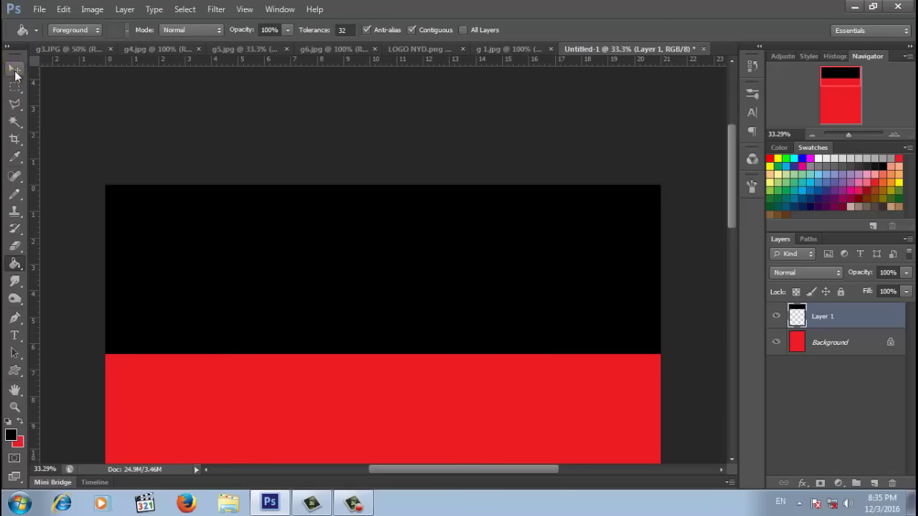
Stretch the black band down to 7.04 cm tall and add a new empty layer
click(14, 68)
drag(384, 353, 385, 369)
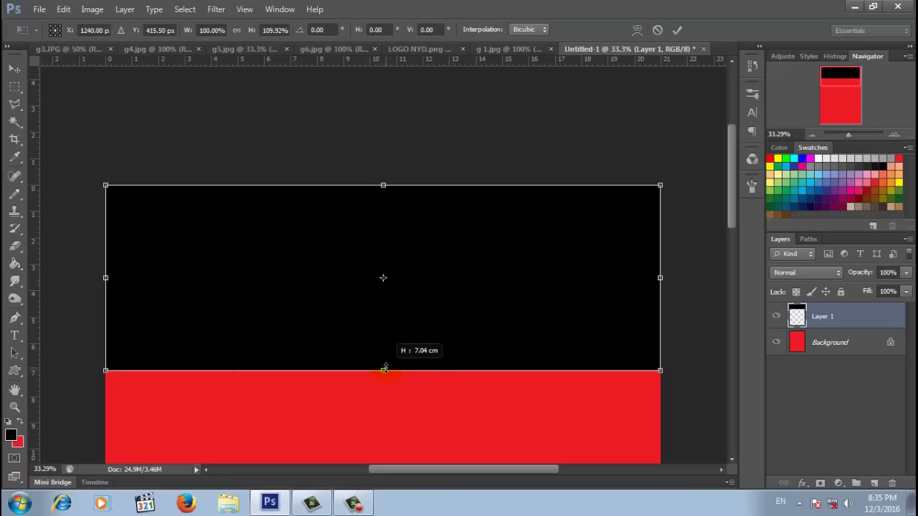
click(678, 30)
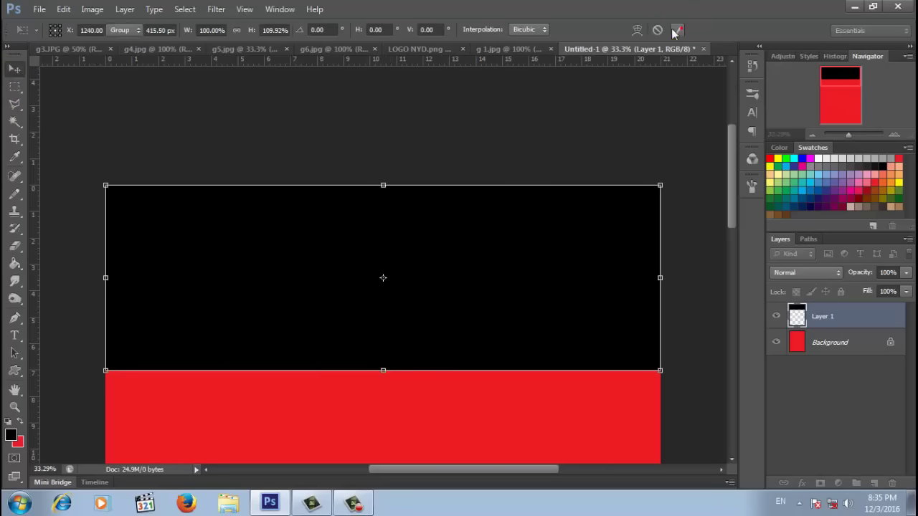
click(875, 484)
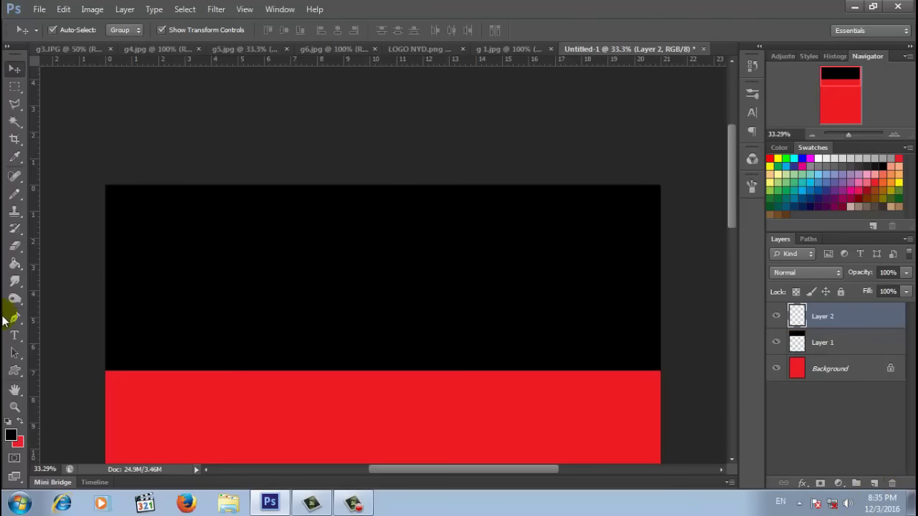
Draw a closed curved wave path over the band's right side with the Pen tool and make it a selection
click(13, 325)
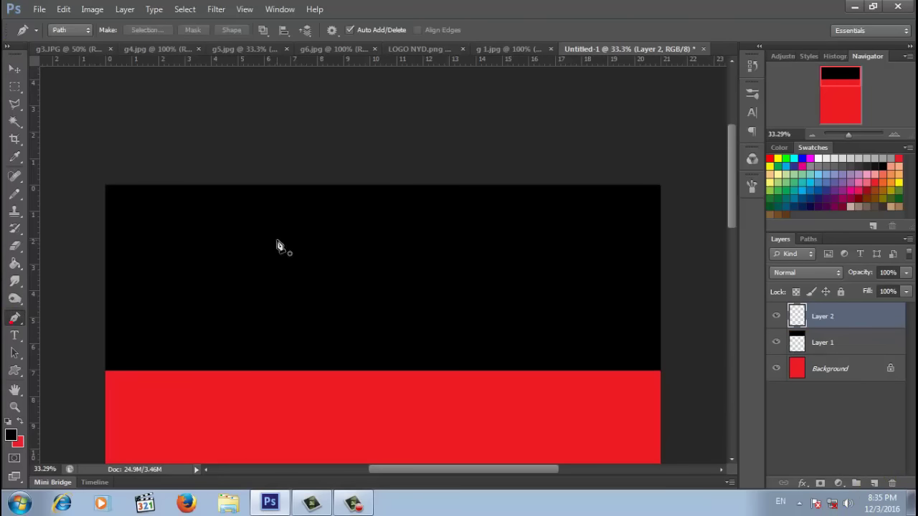
click(453, 174)
drag(475, 279, 596, 341)
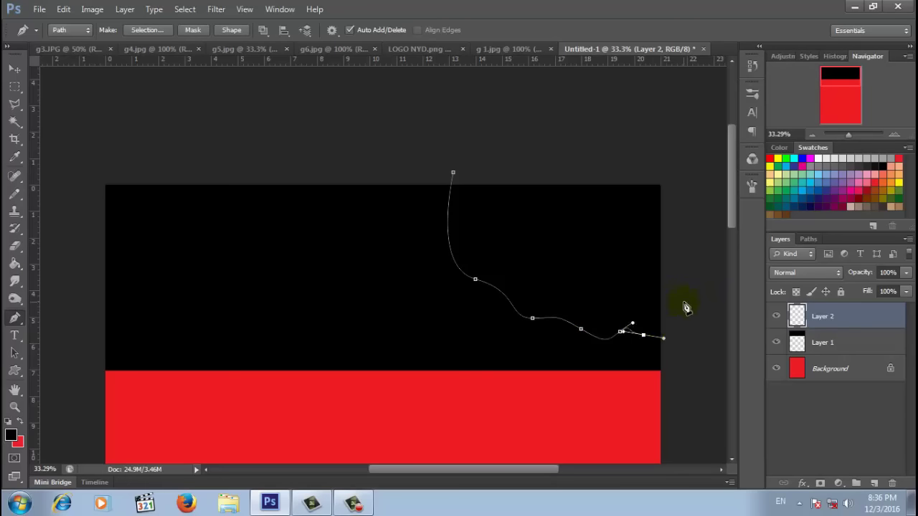
click(668, 101)
click(482, 135)
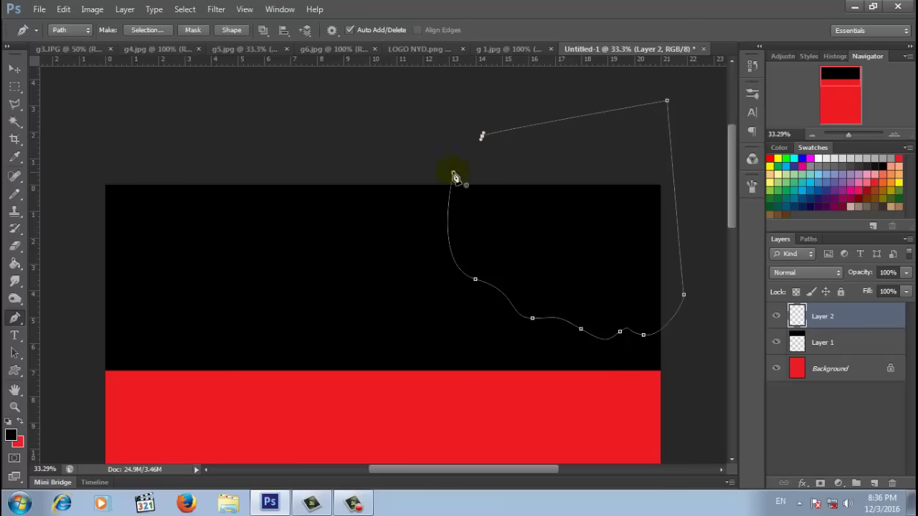
click(447, 173)
click(146, 29)
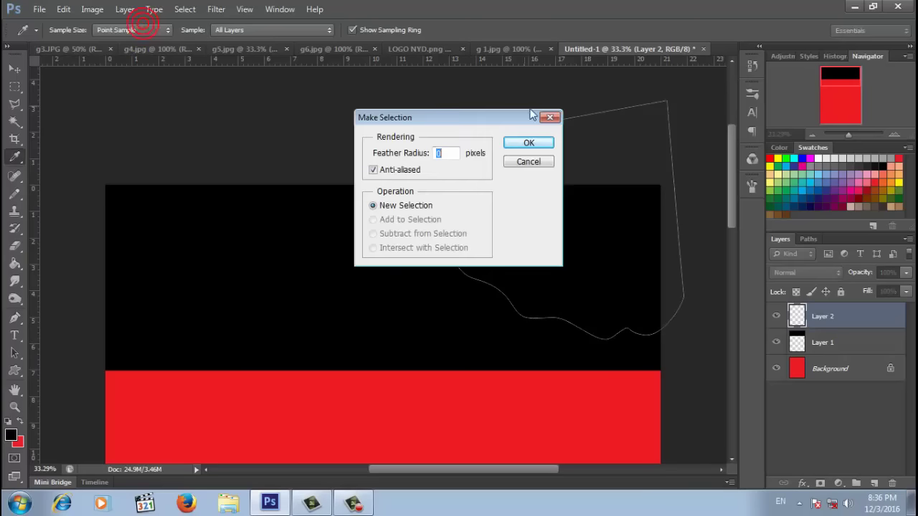
click(531, 141)
Fill the wave selection red, deselect it, and duplicate Layer 2
click(16, 408)
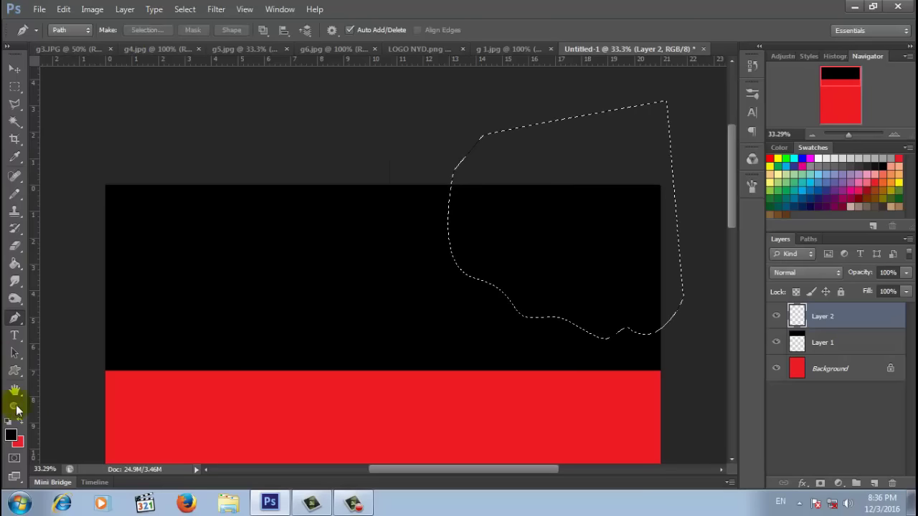
click(21, 421)
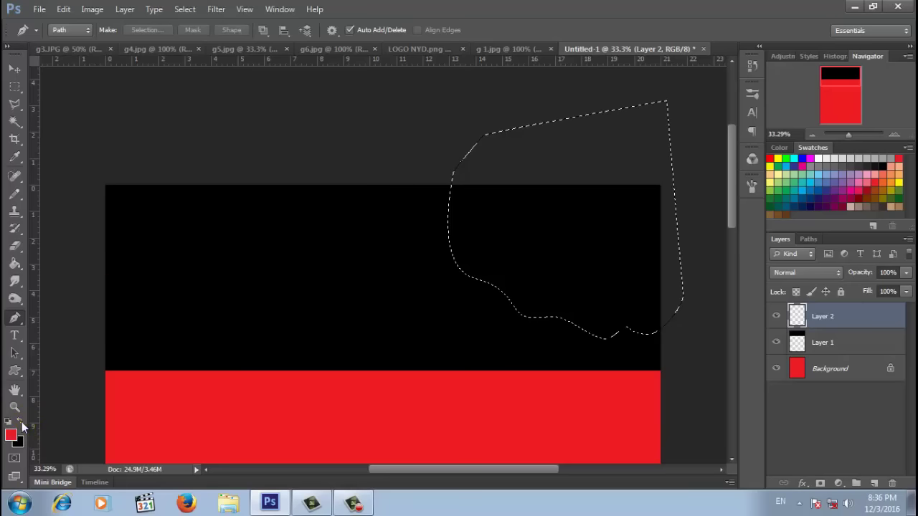
click(15, 266)
click(535, 250)
click(185, 9)
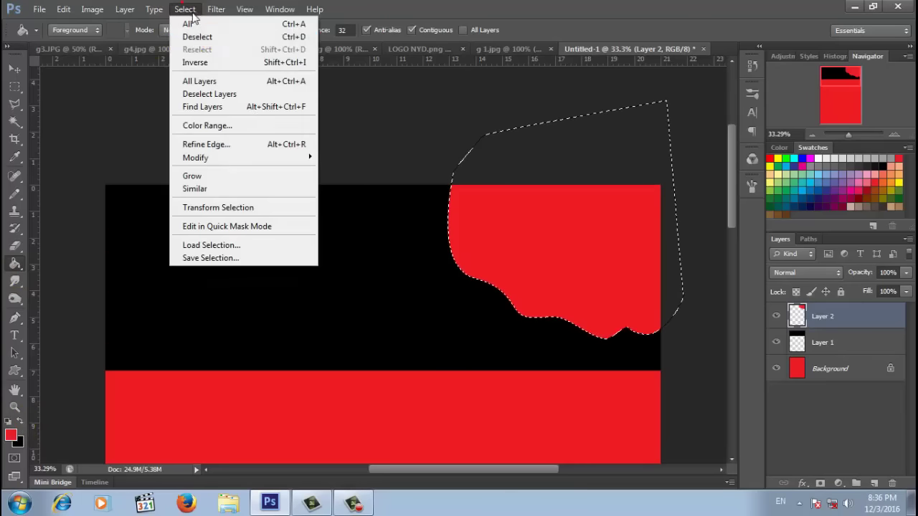
click(197, 36)
right_click(823, 319)
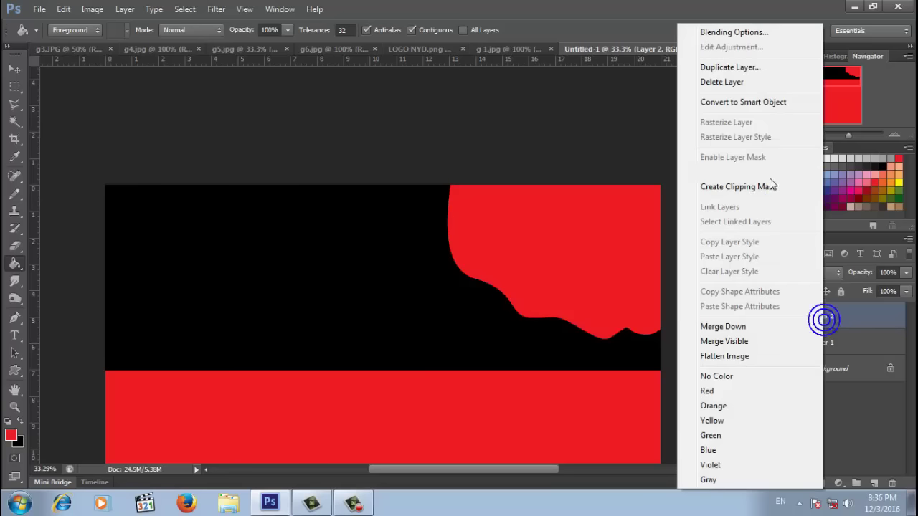
click(728, 67)
Confirm the Layer 2 copy and turn on a Gradient Overlay in its blending options
click(579, 147)
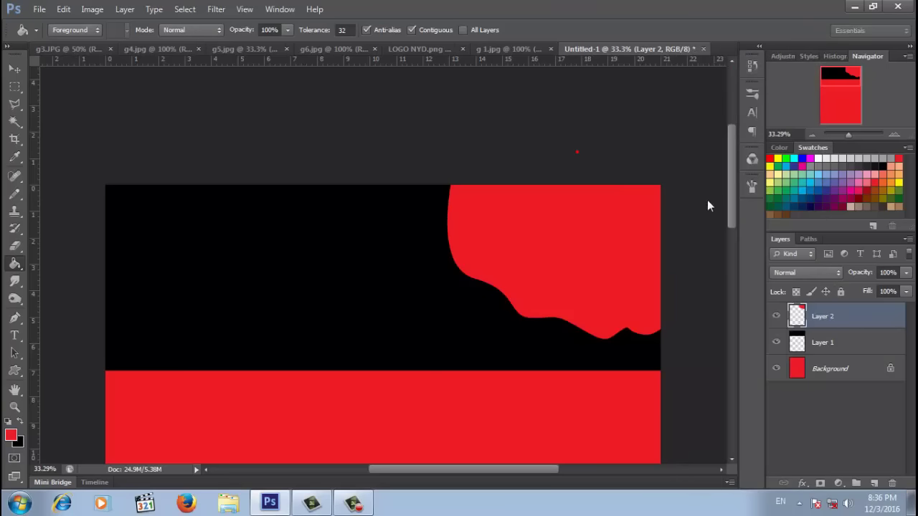
click(823, 328)
right_click(832, 322)
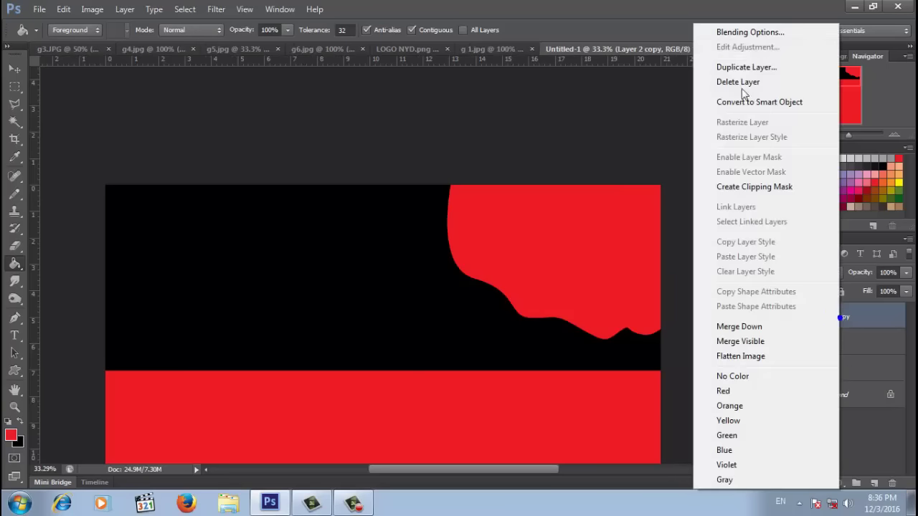
click(662, 33)
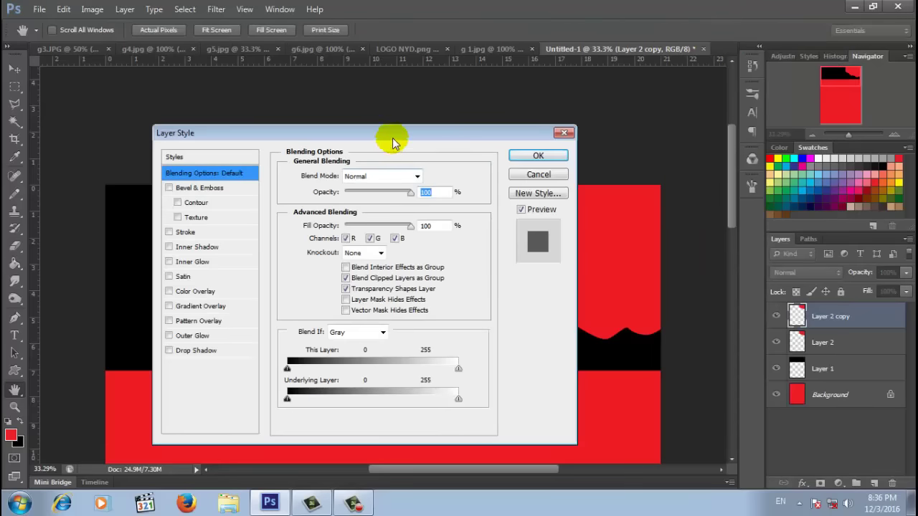
drag(391, 133, 267, 73)
click(84, 246)
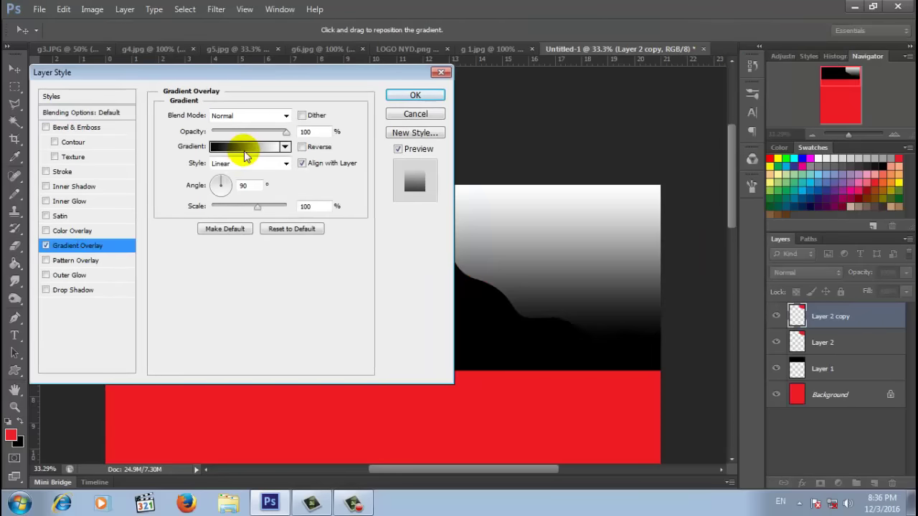
Set the overlay to a Foreground to Transparent gradient with both stops black
click(243, 147)
click(511, 130)
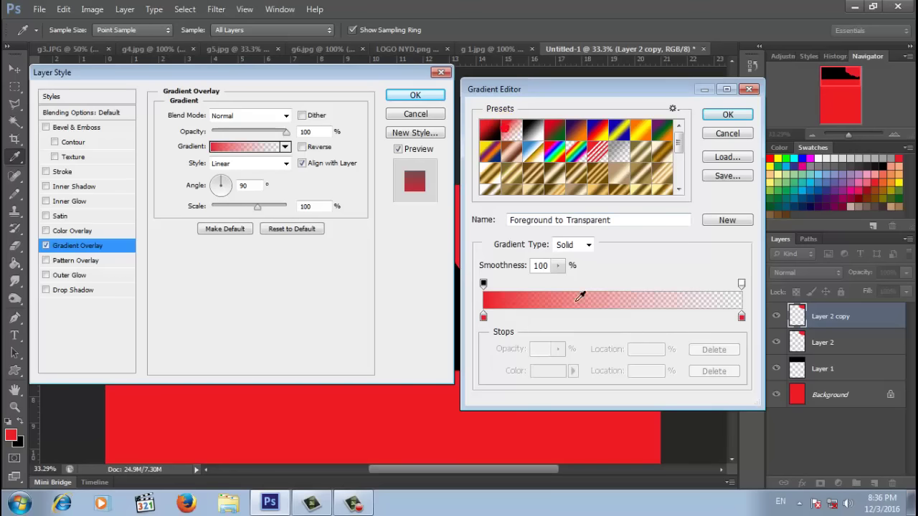
click(484, 317)
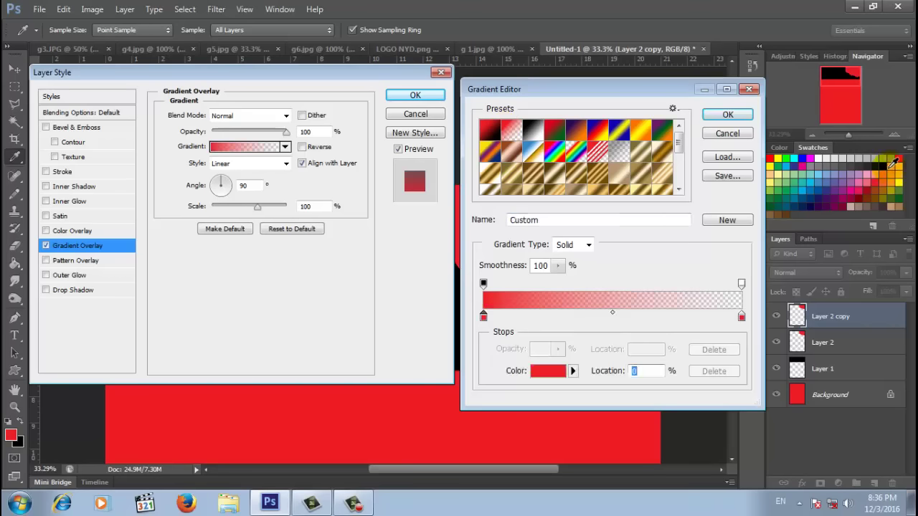
click(889, 164)
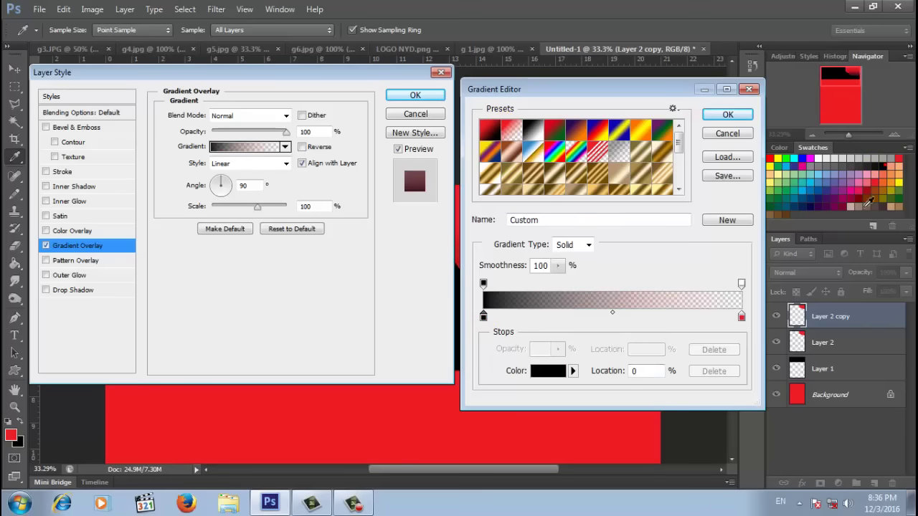
click(742, 317)
click(889, 159)
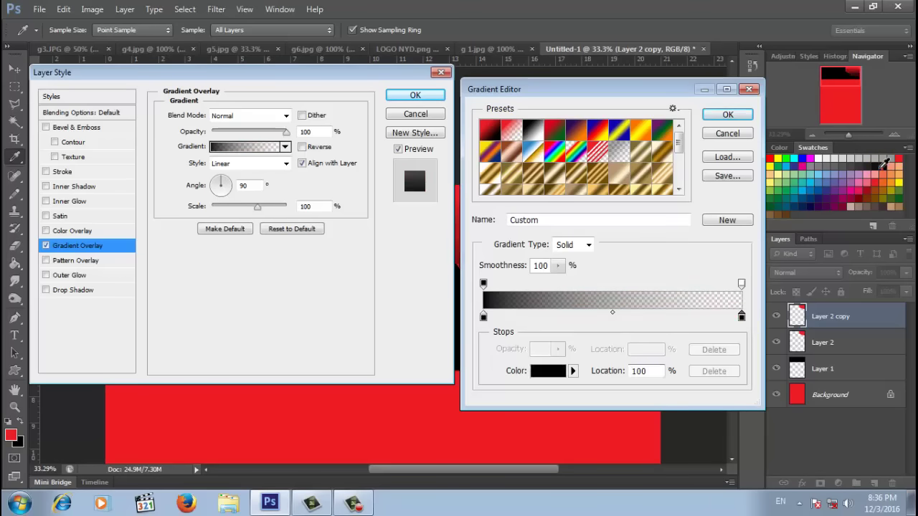
click(725, 117)
Set the overlay to angle 125°, Reflected style, reversed, scale 150%, and apply it
click(246, 186)
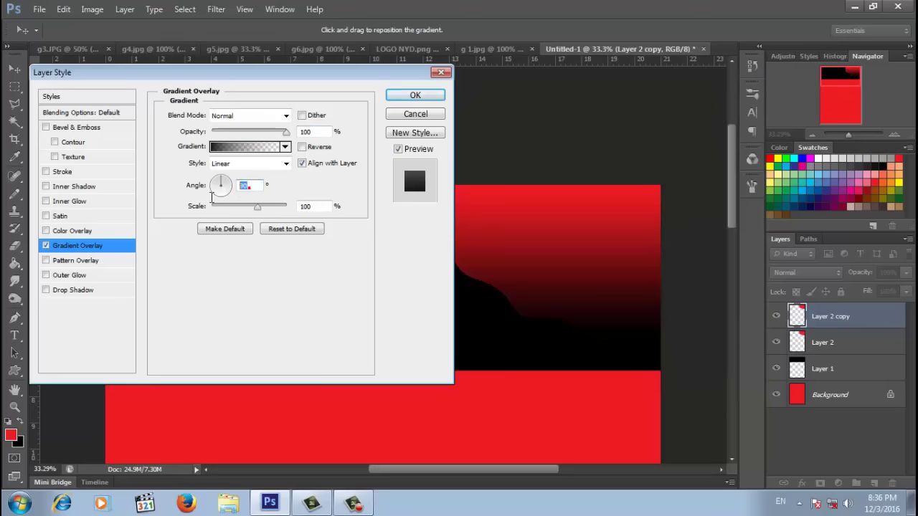
text(12)
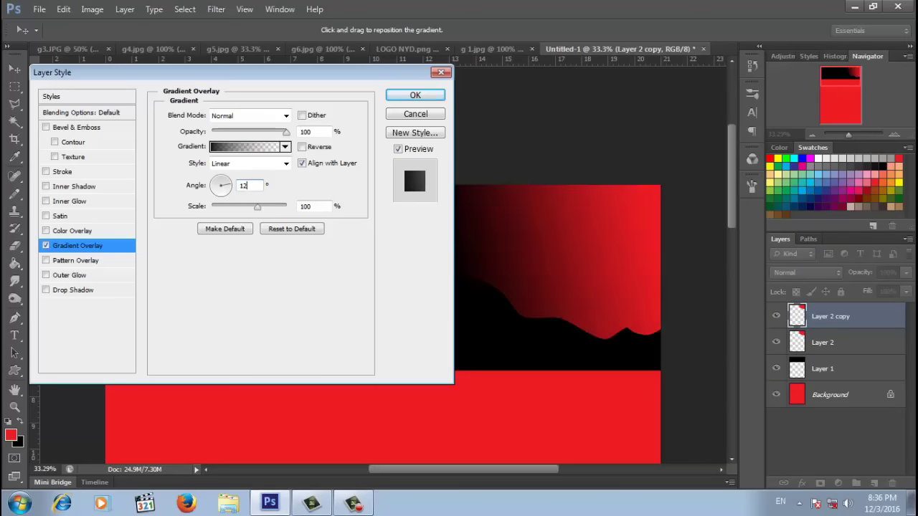
text(5)
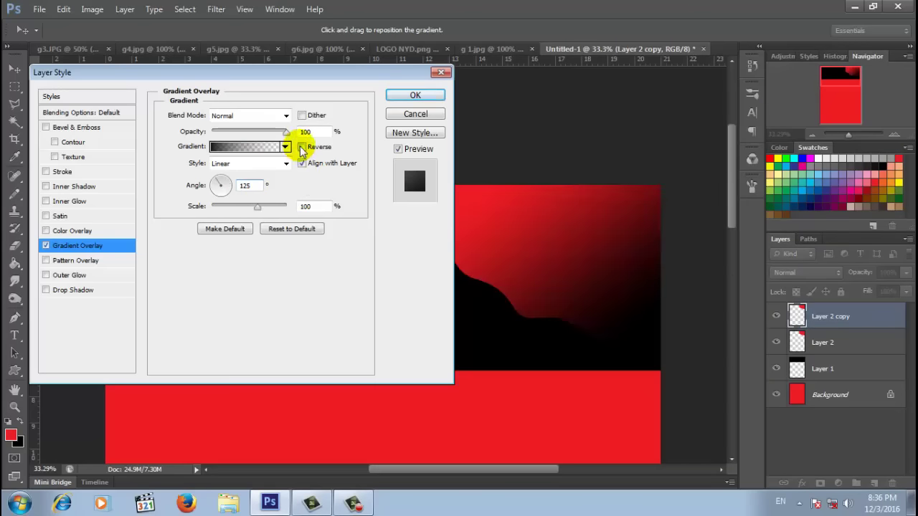
click(302, 148)
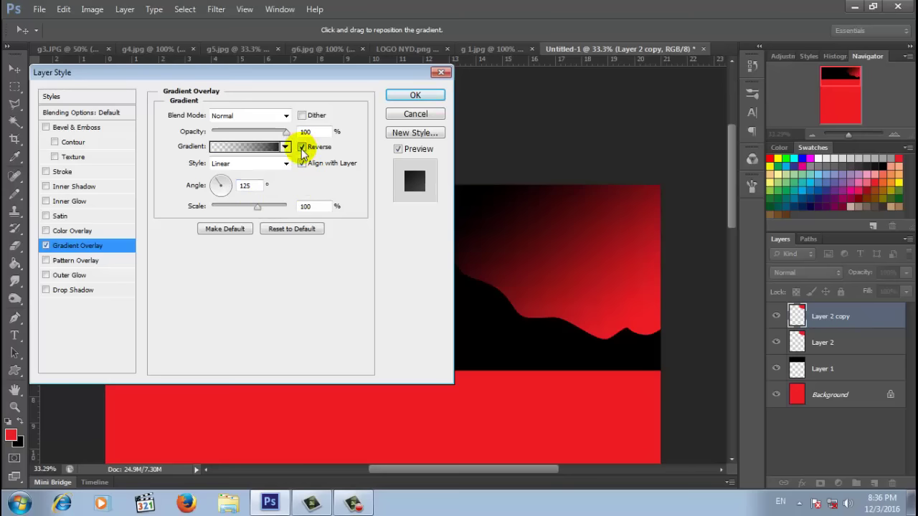
click(302, 148)
click(286, 163)
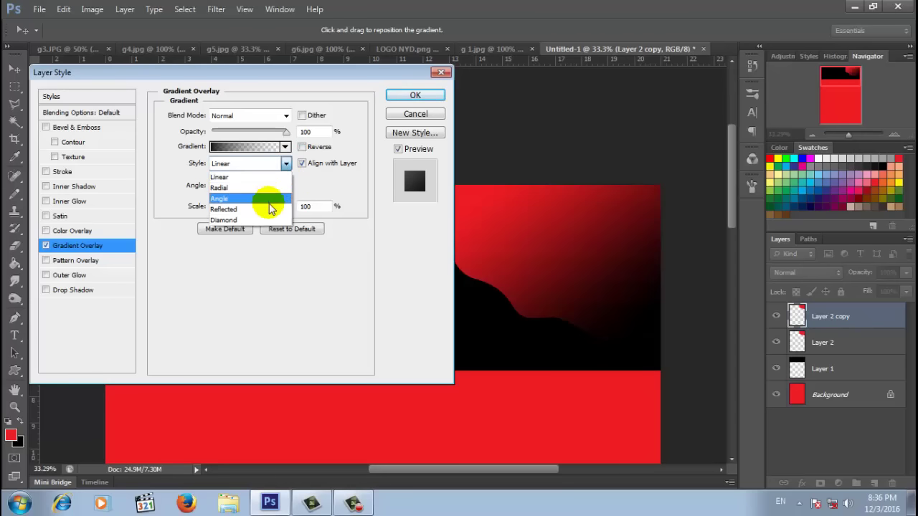
click(270, 209)
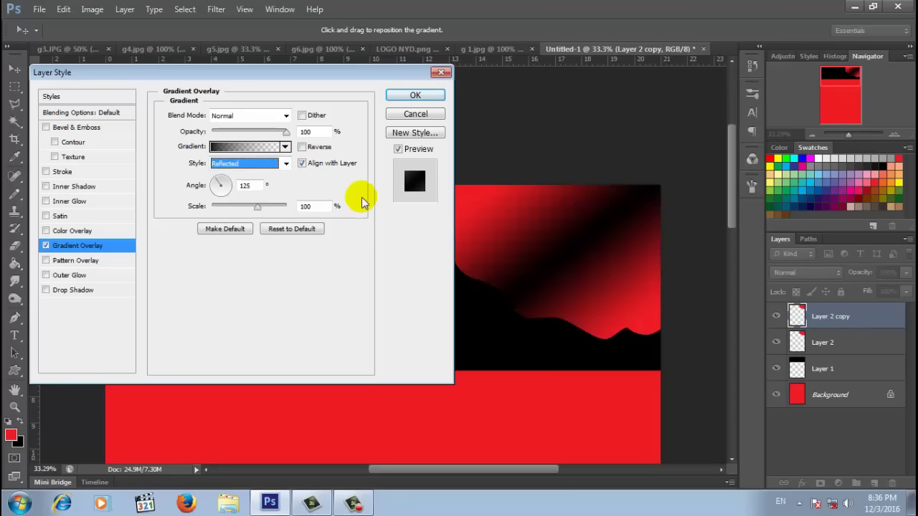
click(302, 148)
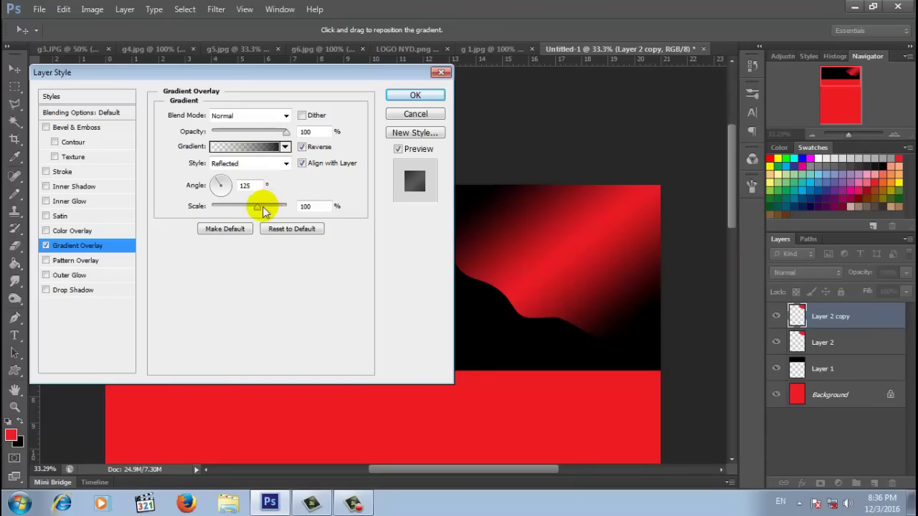
drag(262, 209, 288, 208)
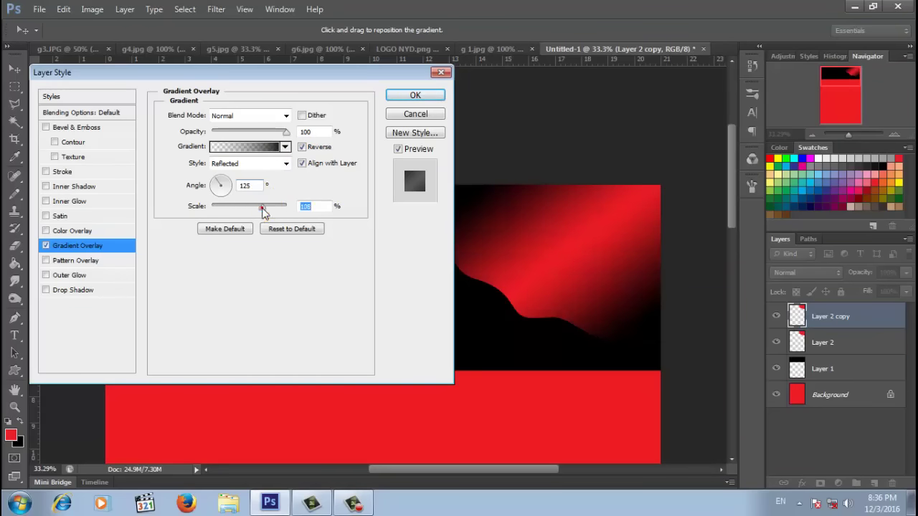
click(425, 100)
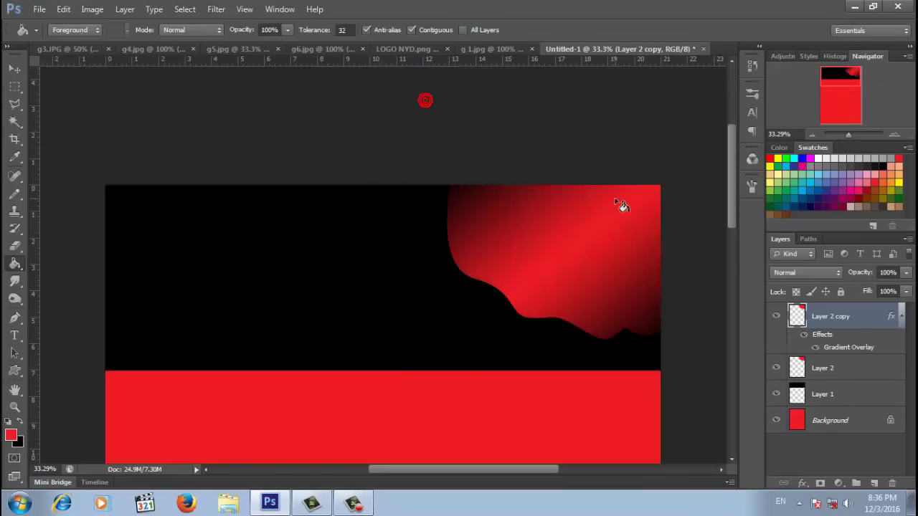
Hide Layer 2 copy and add a Gradient Overlay to Layer 2 in its blending options
click(775, 317)
click(825, 370)
right_click(842, 373)
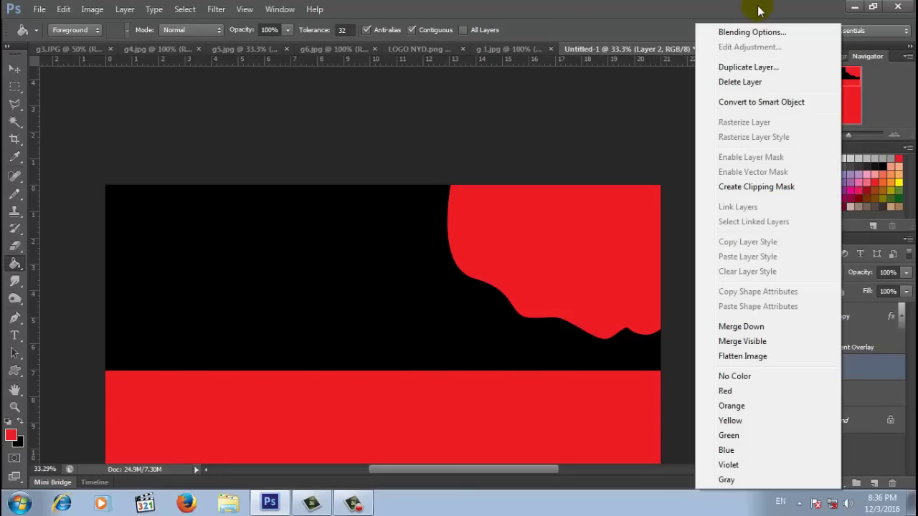
click(796, 32)
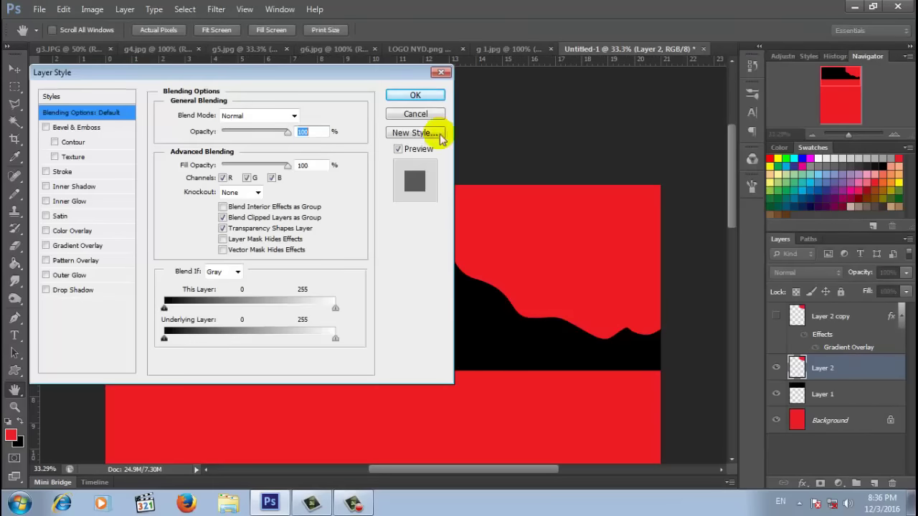
click(101, 247)
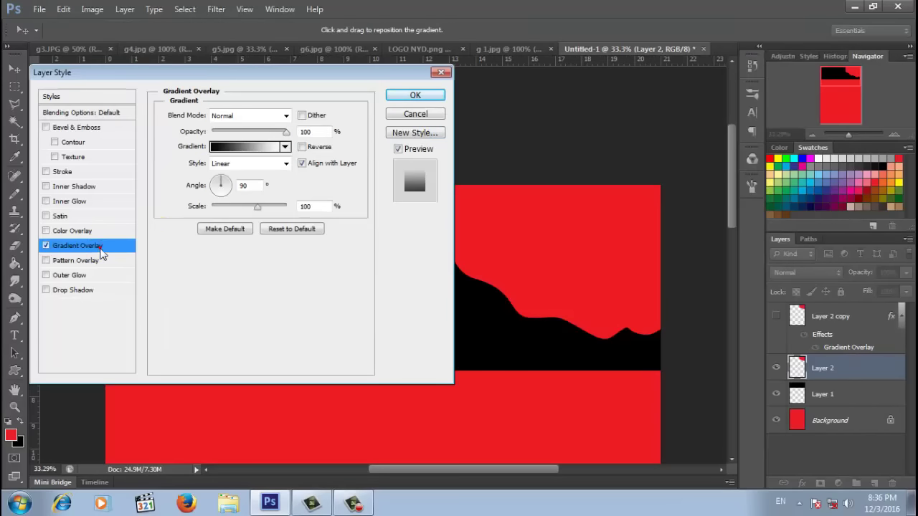
click(257, 150)
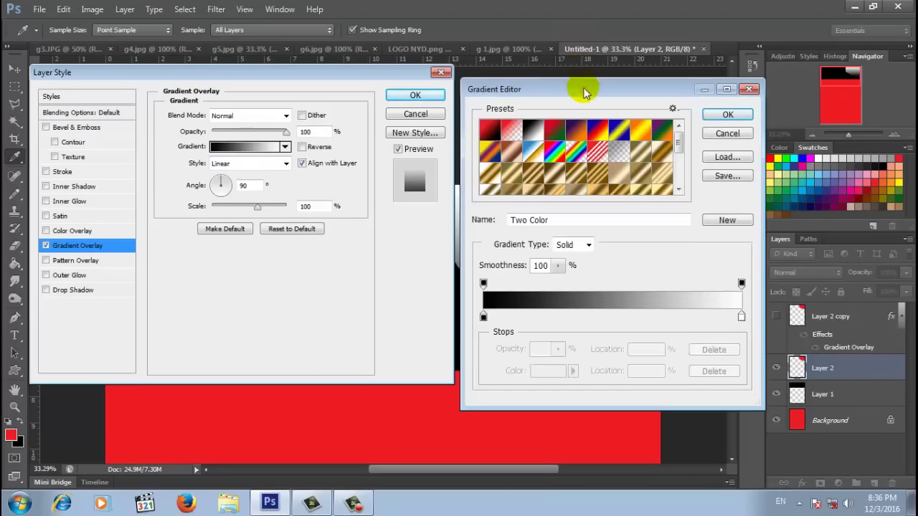
drag(584, 92, 233, 161)
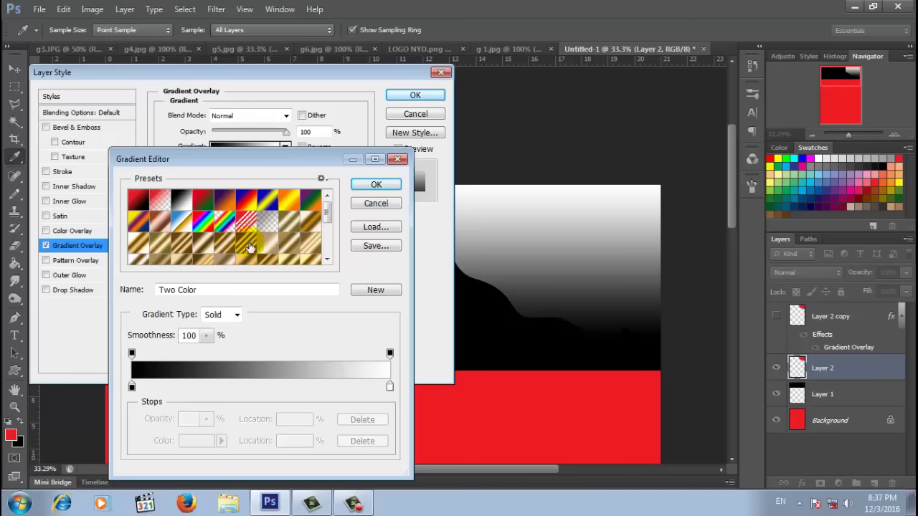
Use the gold preset gradient at 0° angle and 150% scale, then show the copy again
click(236, 222)
click(375, 185)
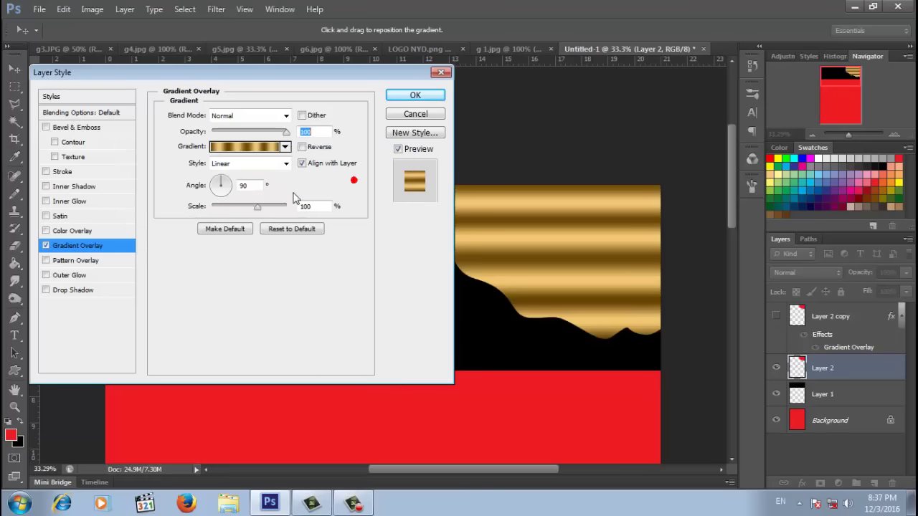
click(247, 185)
click(243, 187)
text(0)
drag(258, 206, 287, 206)
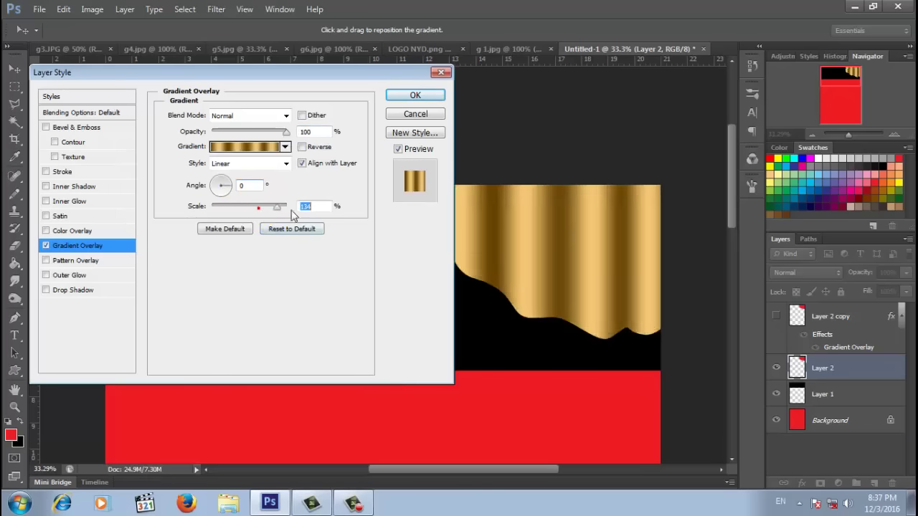
click(414, 96)
click(777, 319)
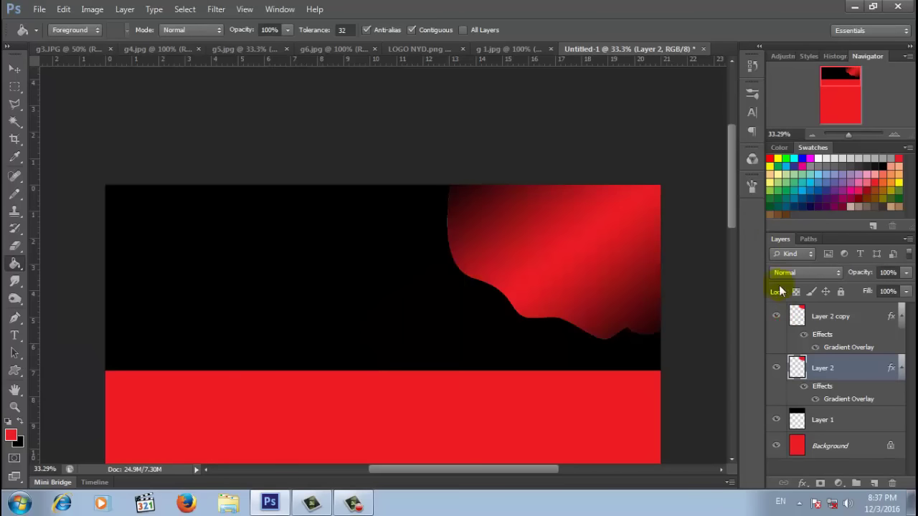
Try shifting the wave layer with Free Transform, then undo the shift
click(14, 69)
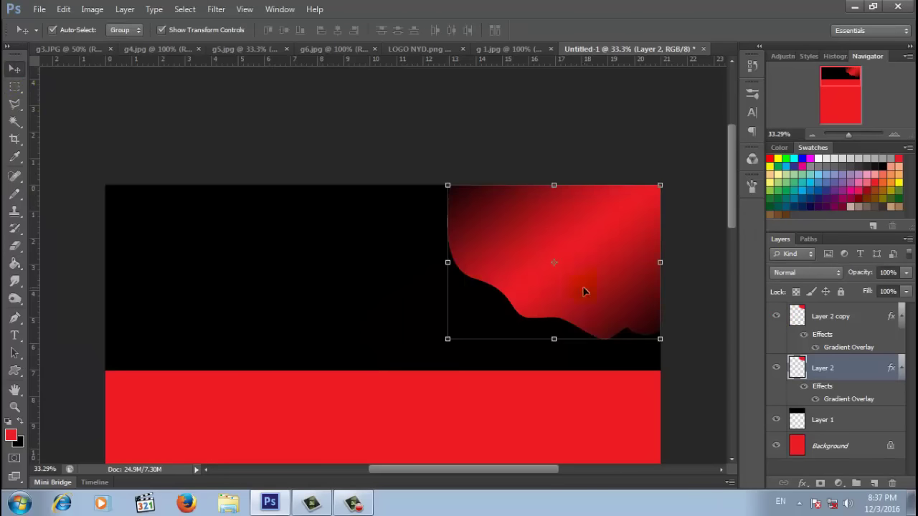
key(ctrl+t)
mouse_move(568, 293)
mouse_down()
mouse_move(577, 286)
mouse_move(576, 295)
mouse_up()
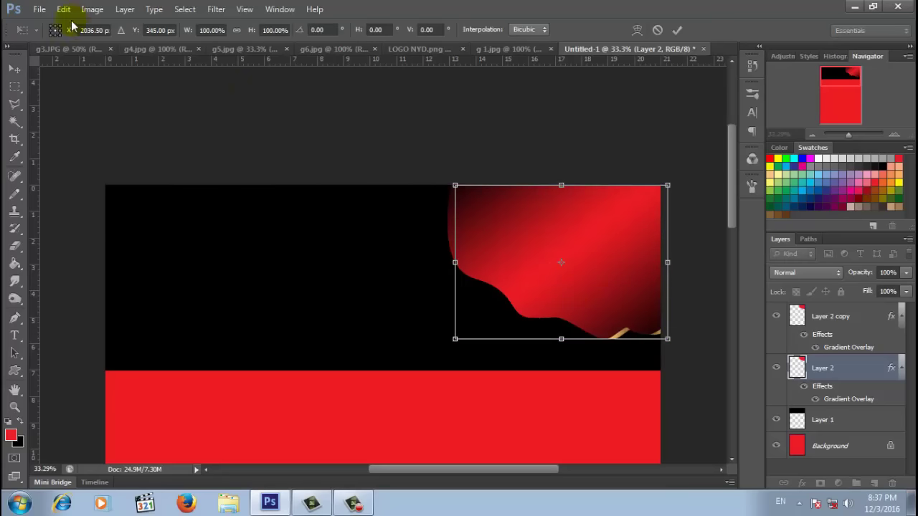
click(678, 29)
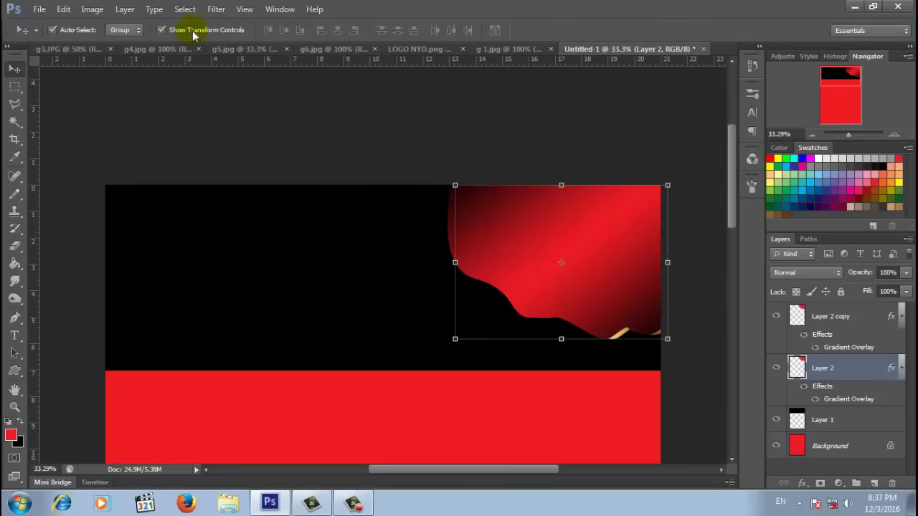
click(63, 8)
click(100, 35)
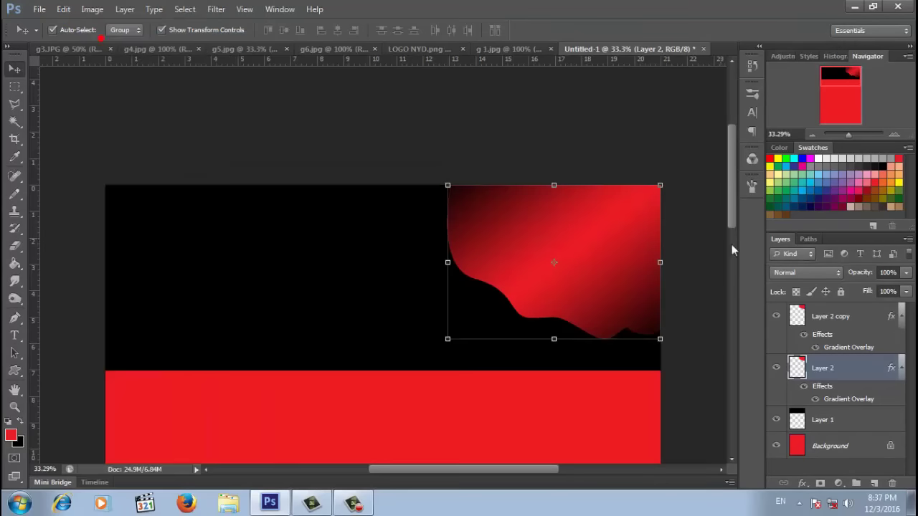
Nudge the red wave copy and its top-left corner to reveal a thin gold edge
click(803, 318)
mouse_move(629, 284)
mouse_down()
mouse_move(635, 277)
mouse_move(608, 279)
mouse_up()
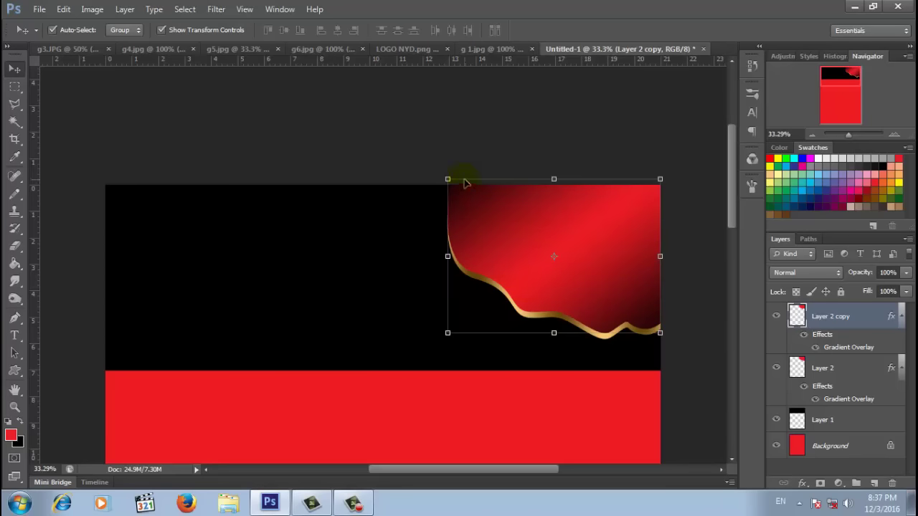
drag(447, 181, 452, 180)
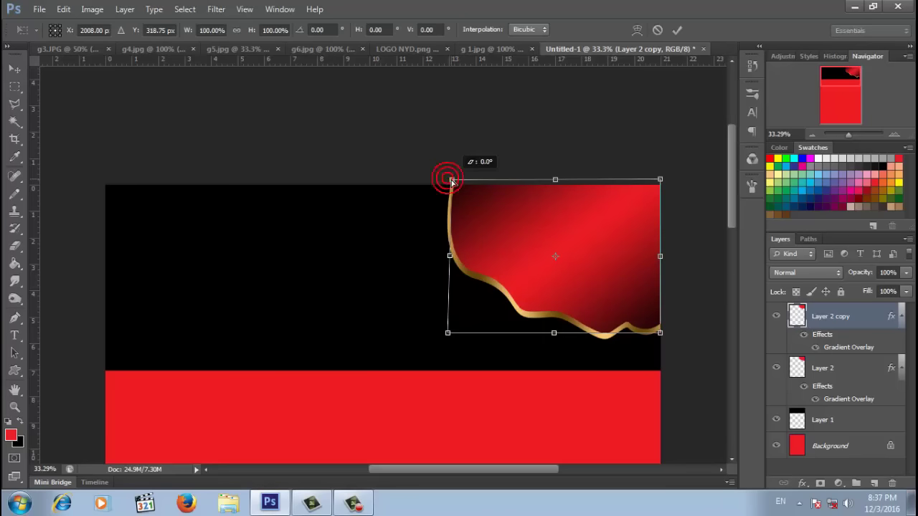
click(677, 29)
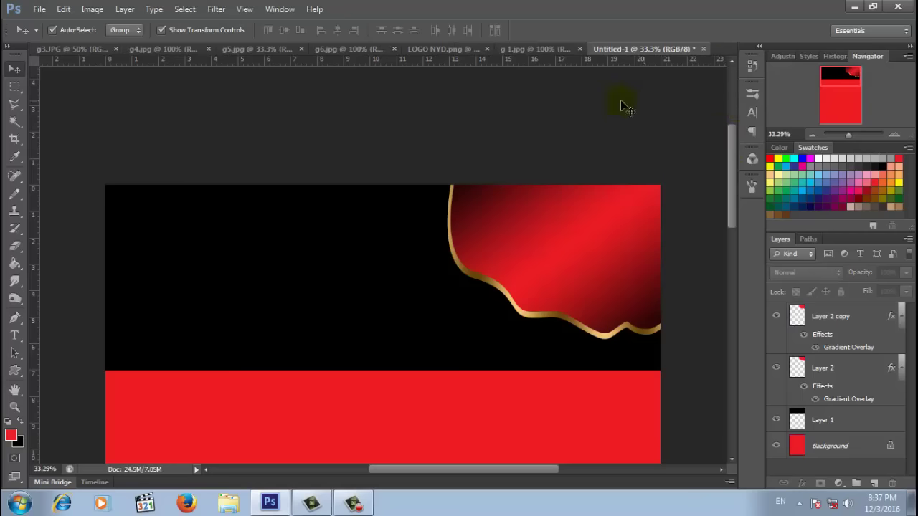
In LOGO NYD.png, select the shield area and dismiss the no-layer-selected warning
click(445, 50)
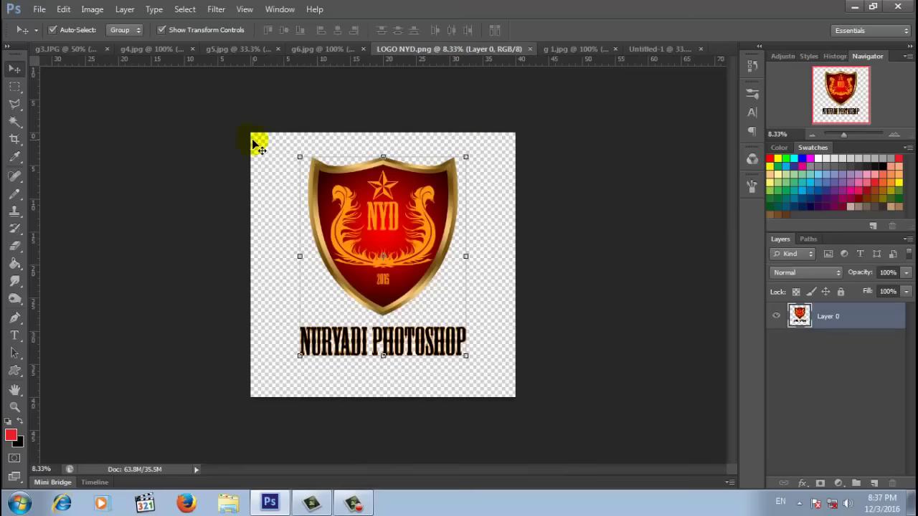
click(257, 142)
click(15, 86)
drag(262, 138, 491, 317)
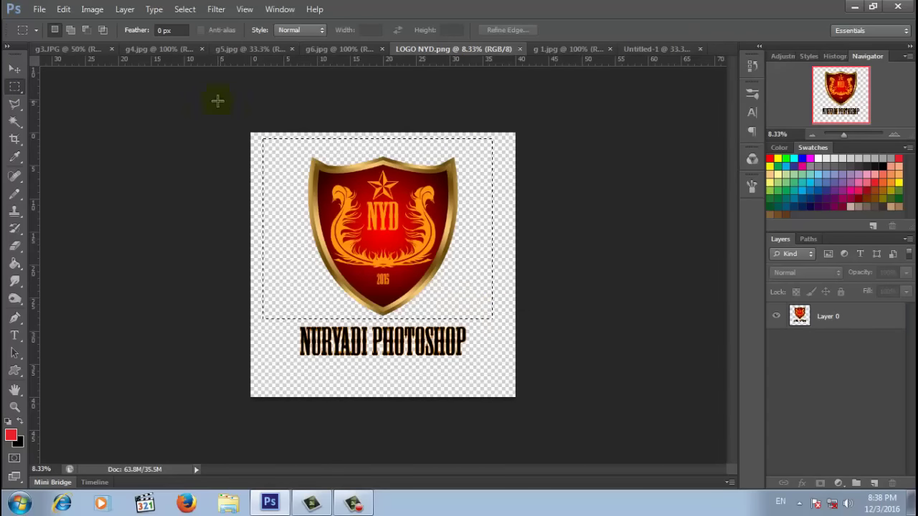
click(15, 69)
click(385, 198)
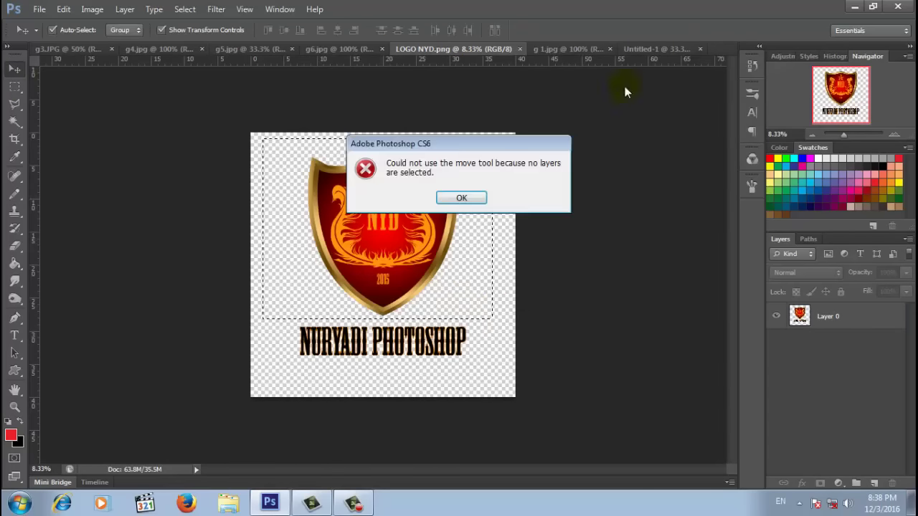
click(423, 226)
click(455, 199)
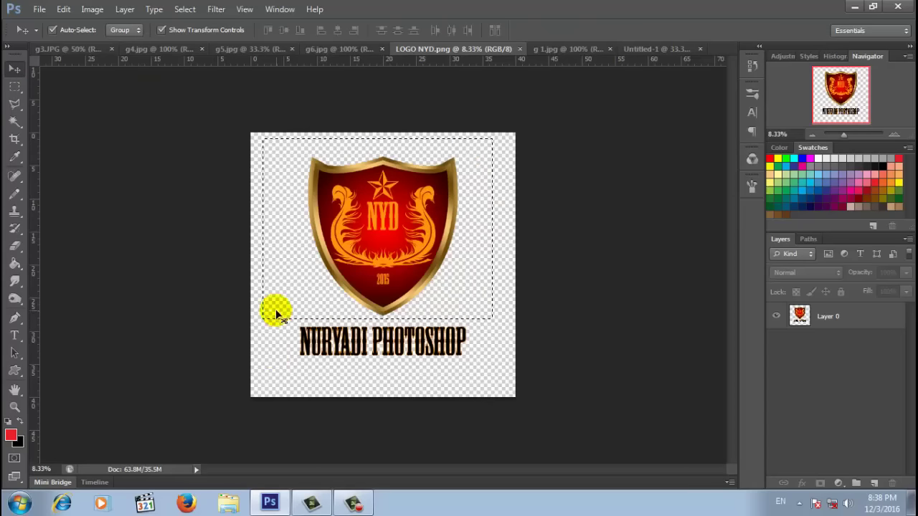
Invert the selection, delete the NURYADI PHOTOSHOP text, deselect, and drag the shield to the poster
click(185, 9)
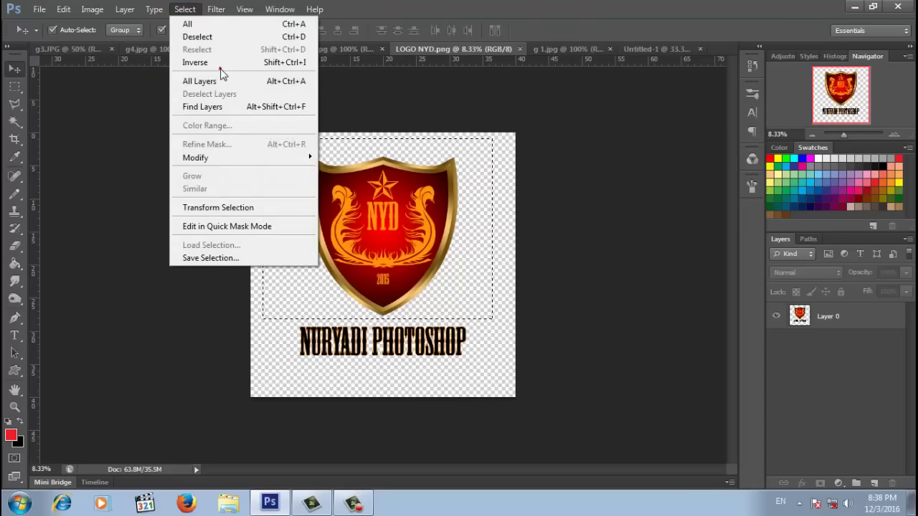
click(215, 65)
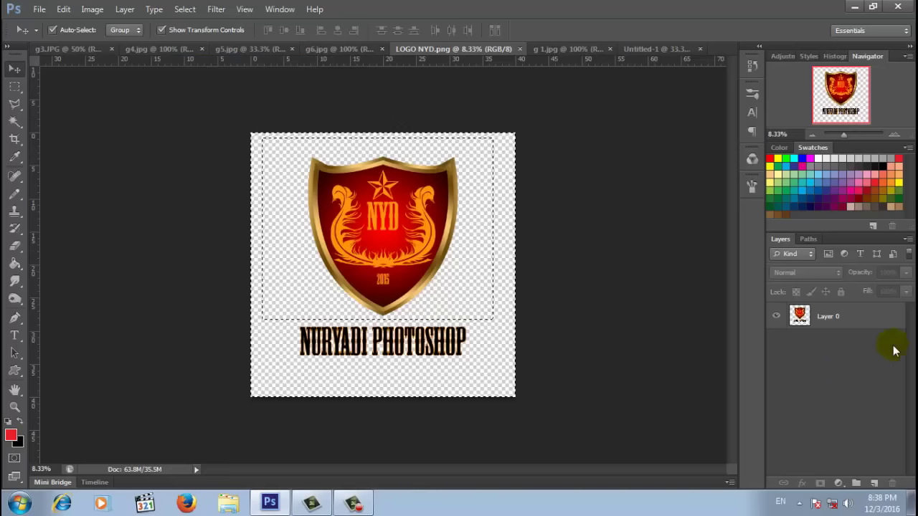
click(834, 318)
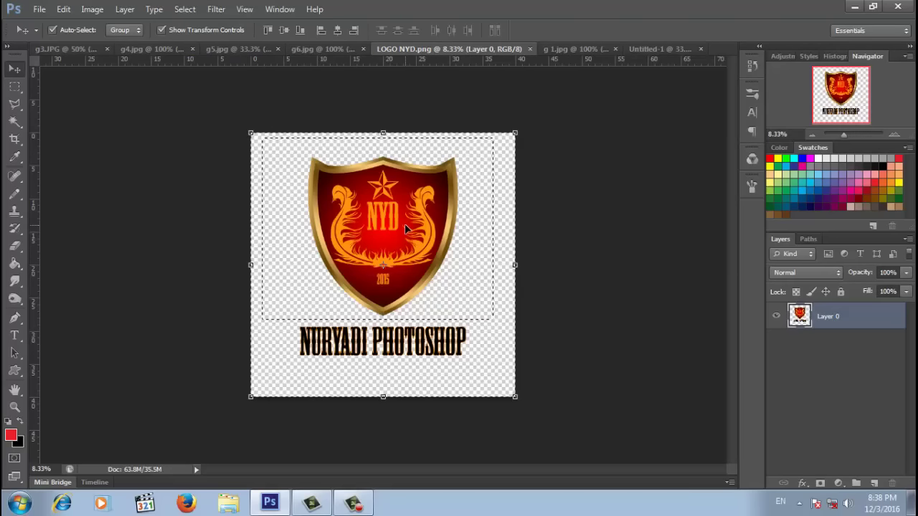
key(Delete)
right_click(351, 166)
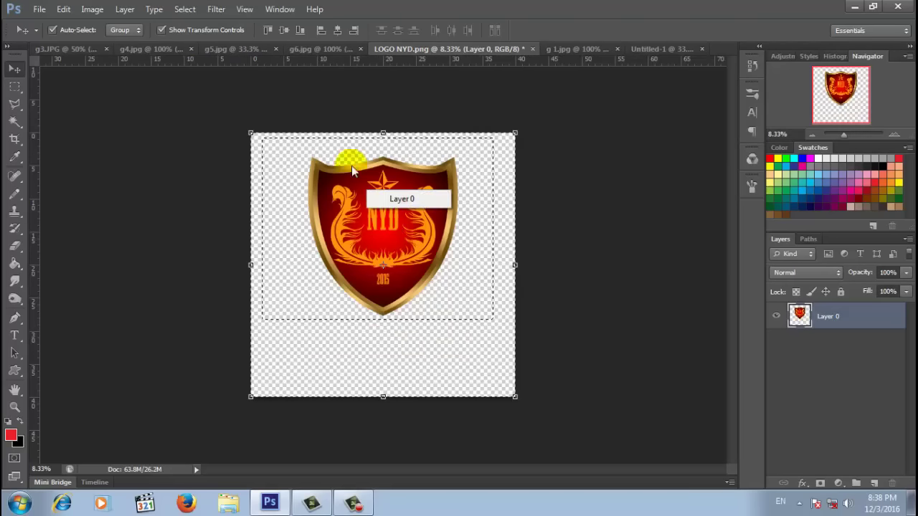
click(185, 9)
click(196, 37)
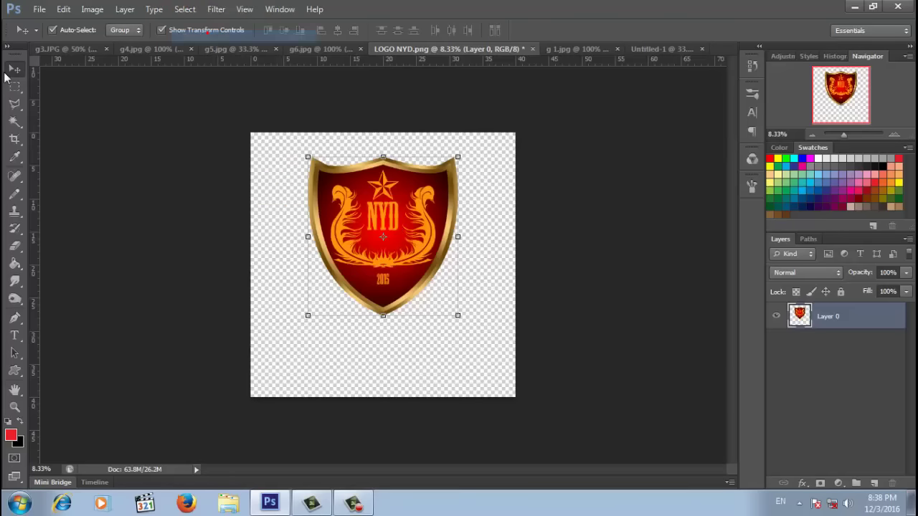
mouse_move(322, 158)
mouse_down()
mouse_move(660, 56)
mouse_move(393, 249)
mouse_up()
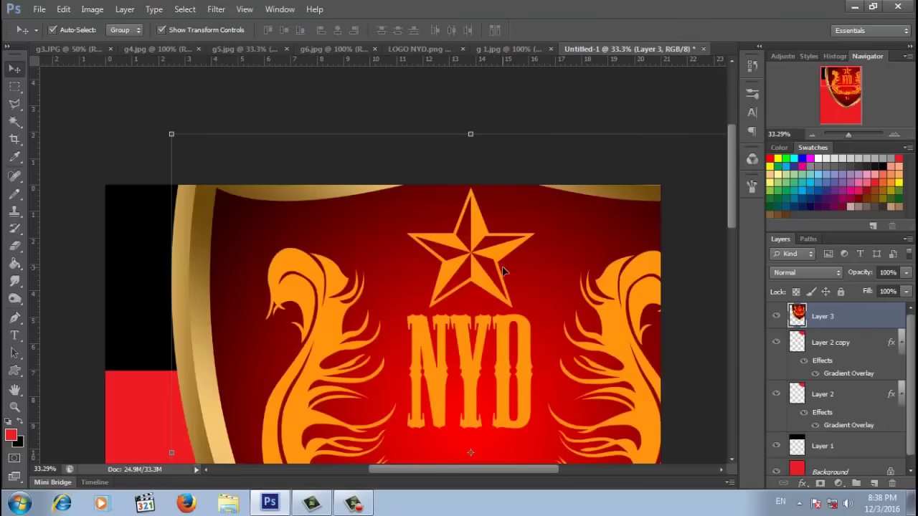
Shrink the NYD shield to about 13% and set it in the header band's top-left corner
drag(502, 272, 225, 155)
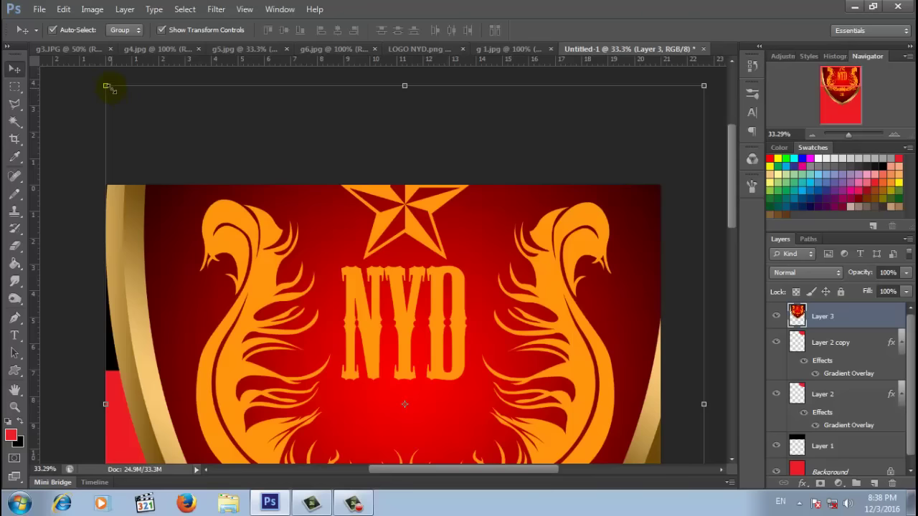
drag(106, 87, 375, 322)
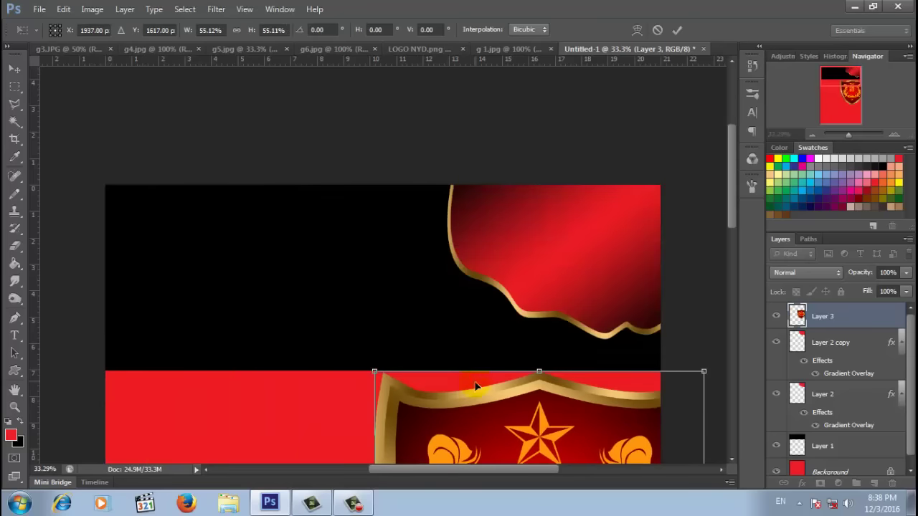
drag(490, 415, 195, 164)
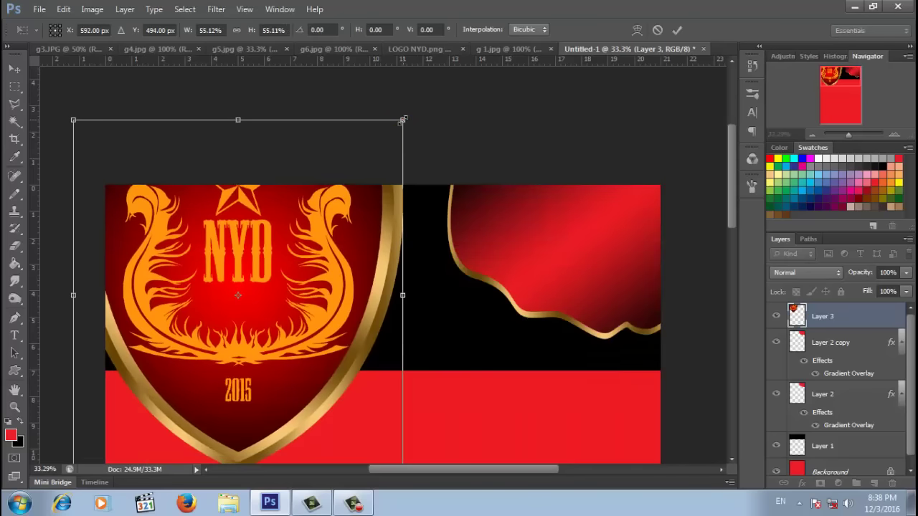
drag(403, 120, 307, 318)
drag(247, 316, 301, 206)
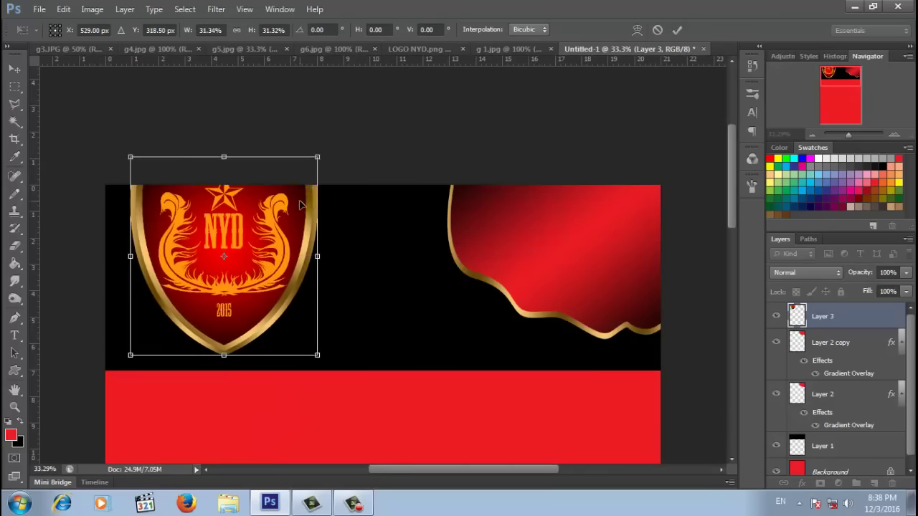
mouse_move(317, 158)
mouse_down()
mouse_move(247, 290)
mouse_move(203, 244)
mouse_up()
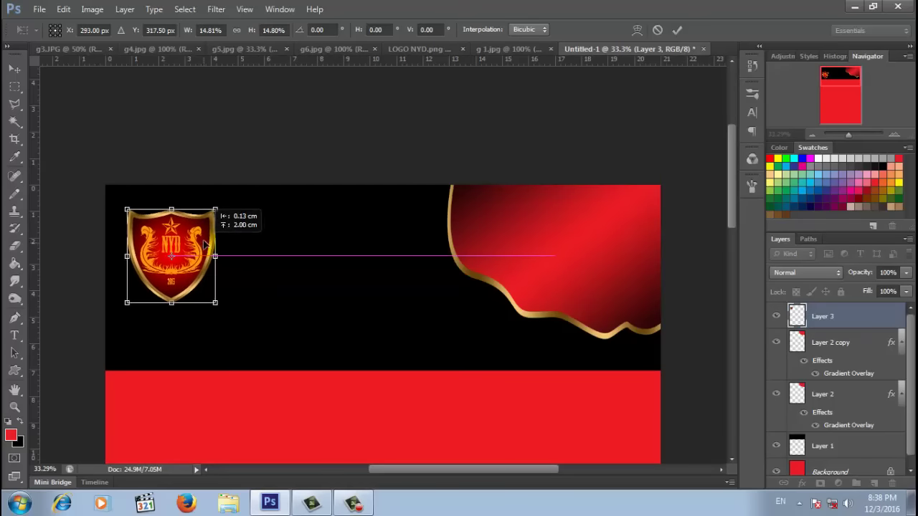
mouse_move(212, 303)
mouse_down()
mouse_move(189, 273)
mouse_move(195, 248)
mouse_up()
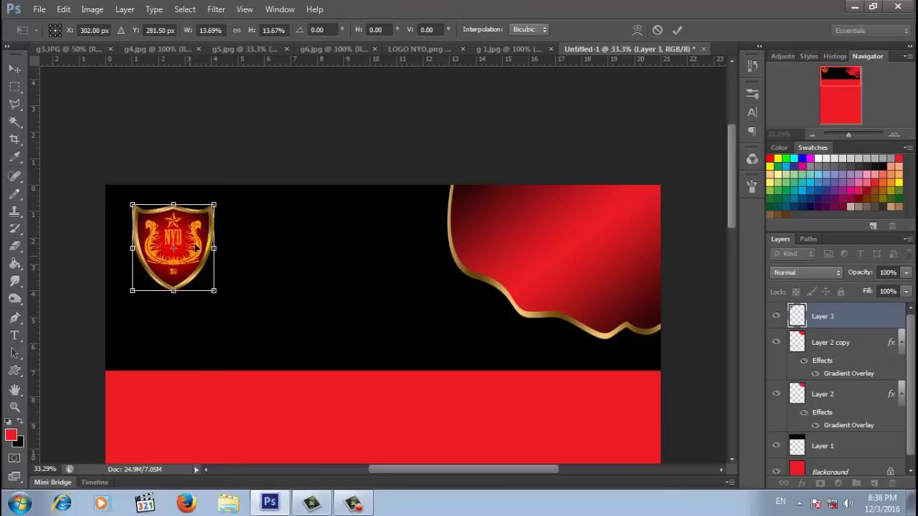
drag(214, 206, 211, 214)
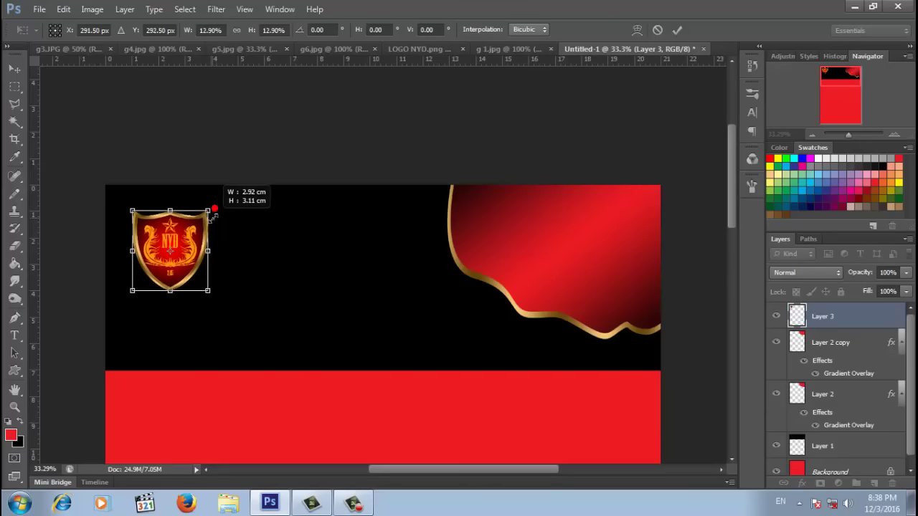
click(678, 32)
click(294, 278)
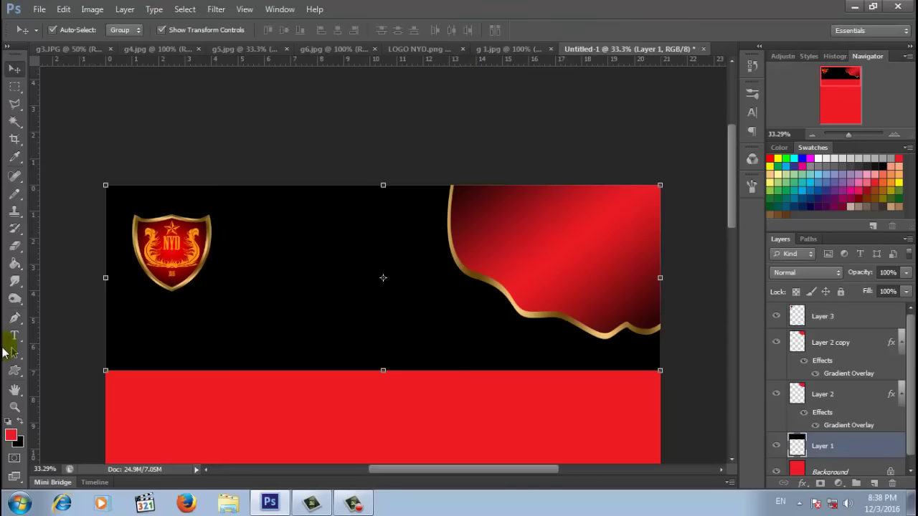
Start a text layer below the shield in white Krinkes Decor
click(13, 337)
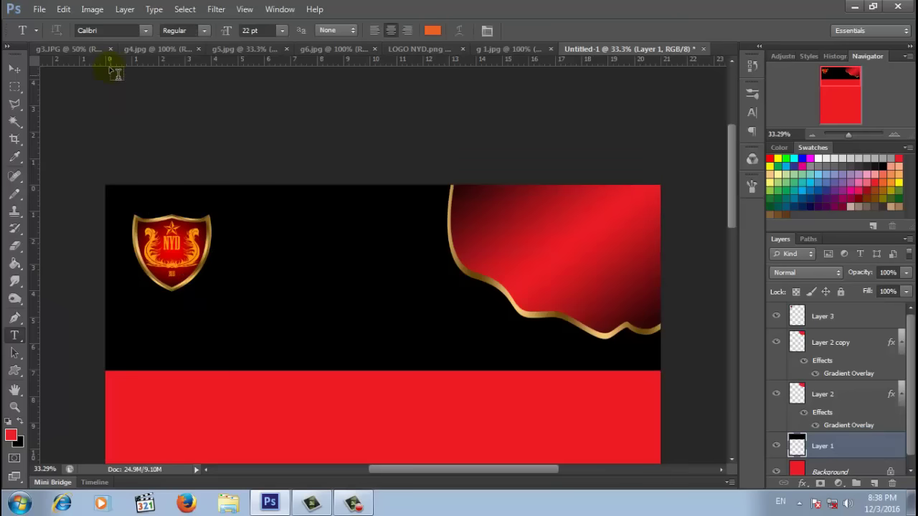
click(145, 320)
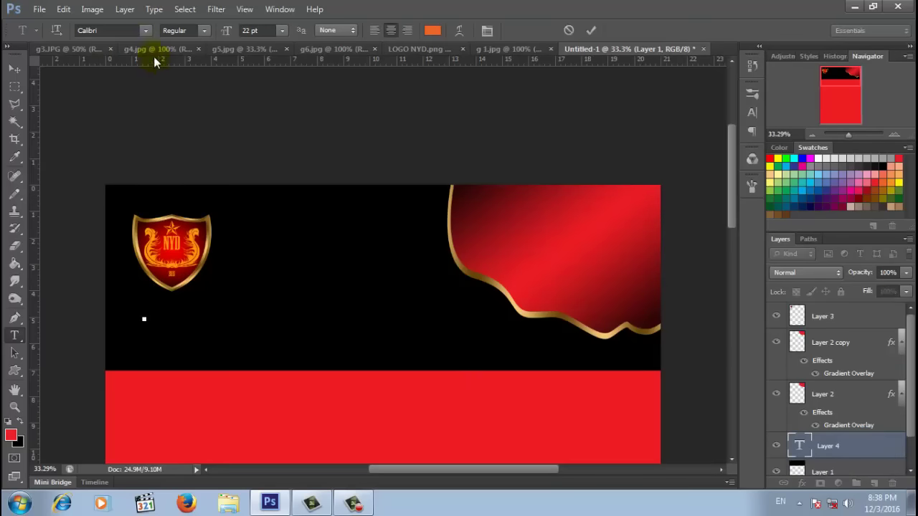
click(145, 30)
drag(254, 47, 257, 230)
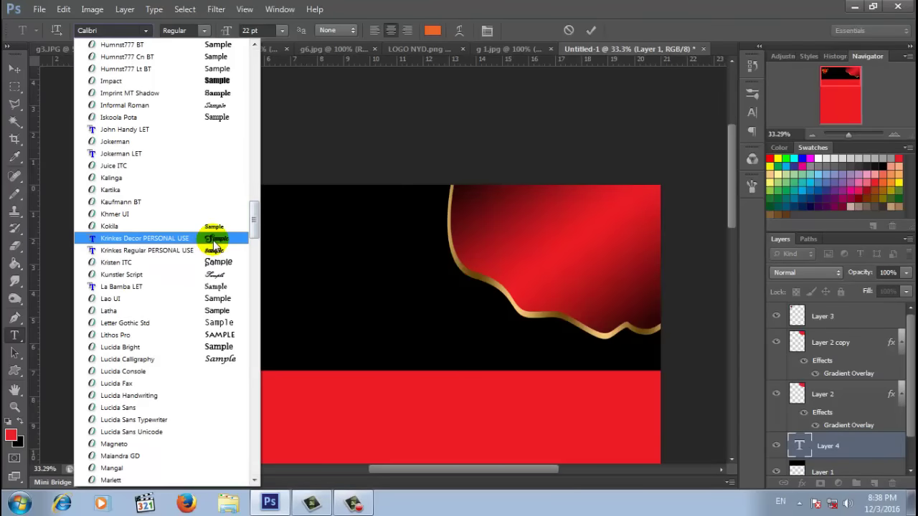
click(216, 238)
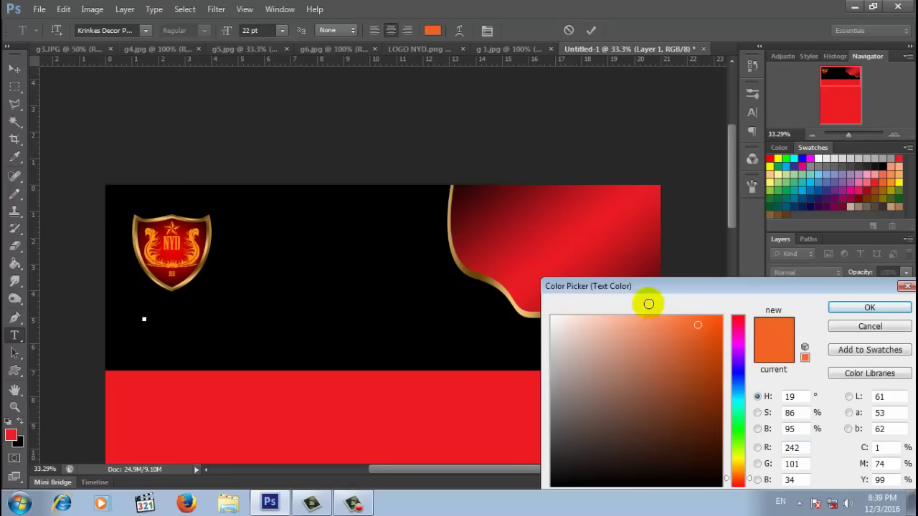
click(819, 158)
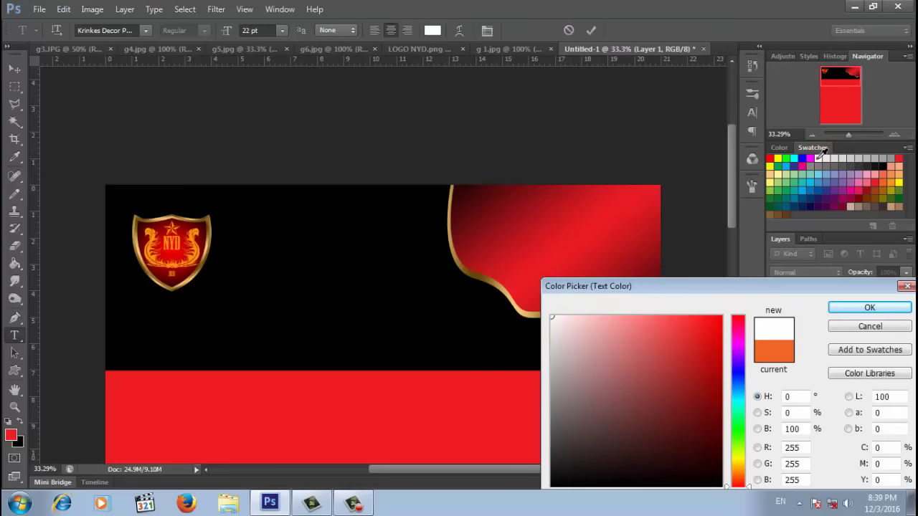
click(864, 306)
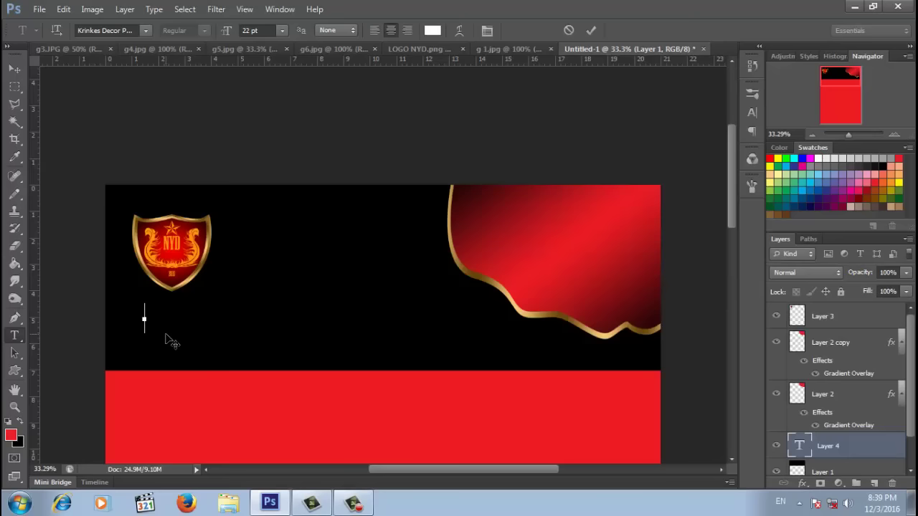
click(139, 322)
Type 'Kedai Nuryadi' under the shield, tilt it upward about 9.4°, and enlarge the shield toward 120%
text(Kedai )
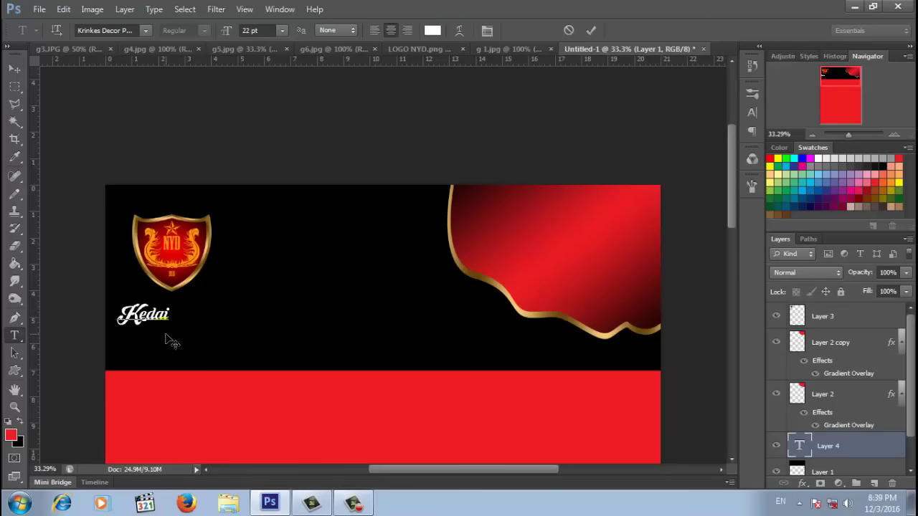
text(Nuryad)
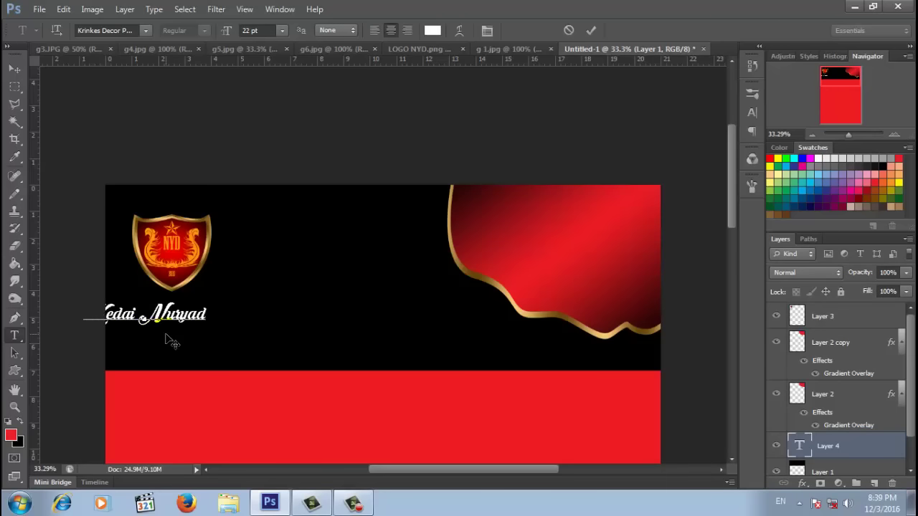
text(i)
mouse_move(165, 357)
mouse_down()
mouse_move(207, 378)
mouse_move(204, 369)
mouse_up()
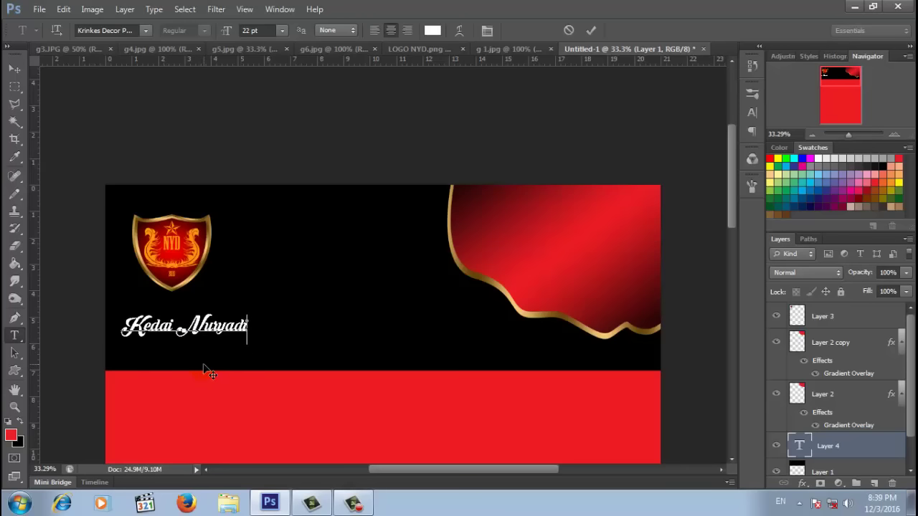
click(591, 30)
click(14, 68)
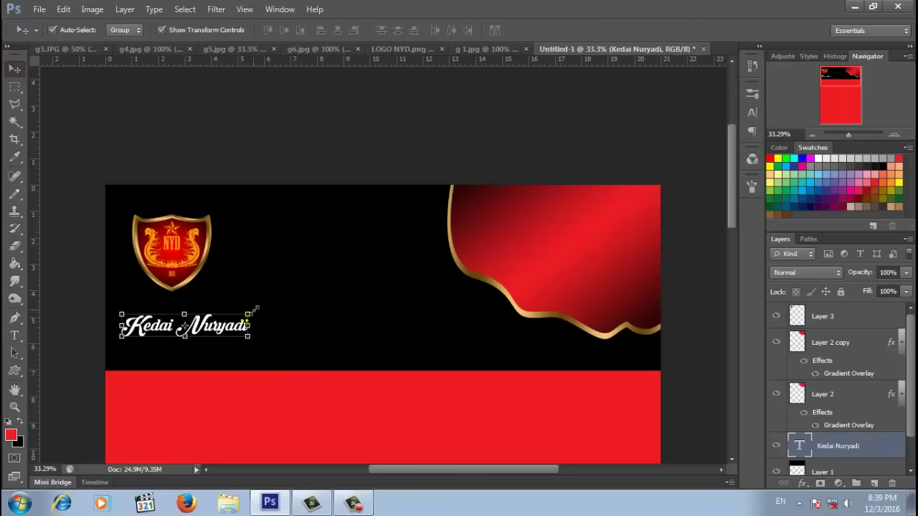
drag(256, 304, 256, 286)
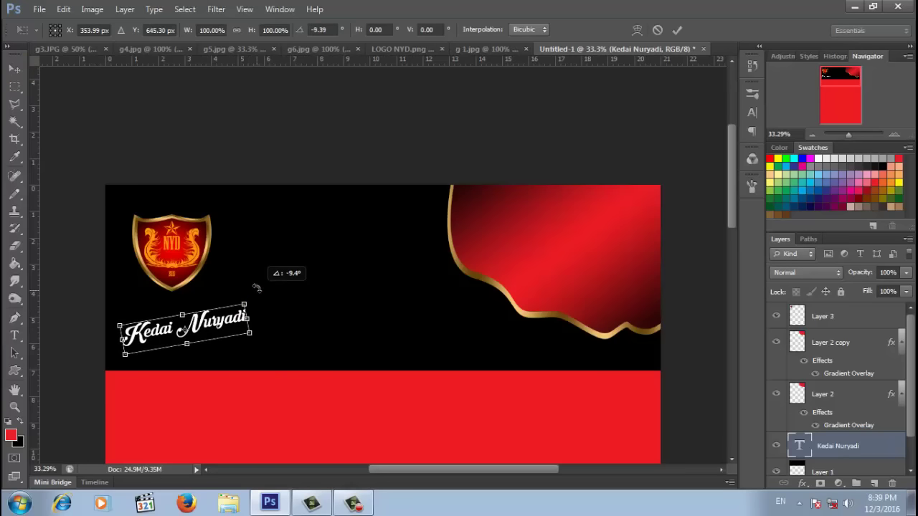
click(677, 30)
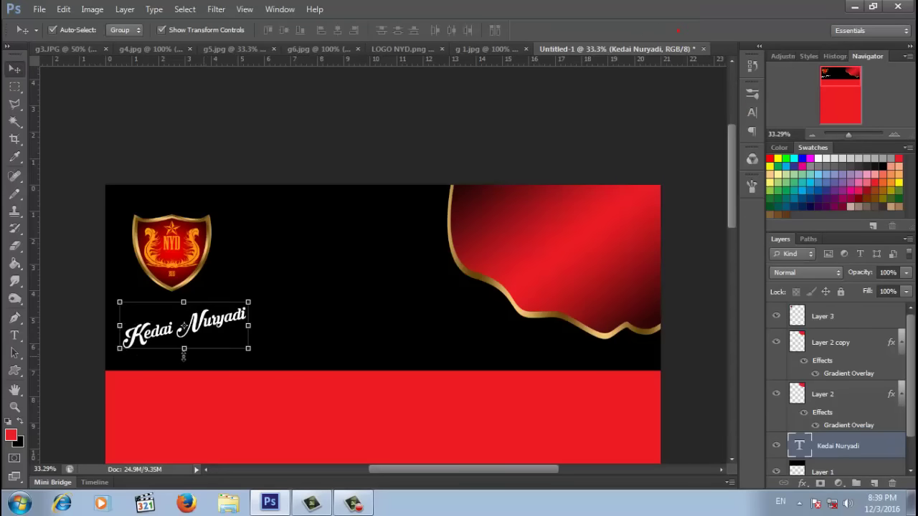
click(188, 256)
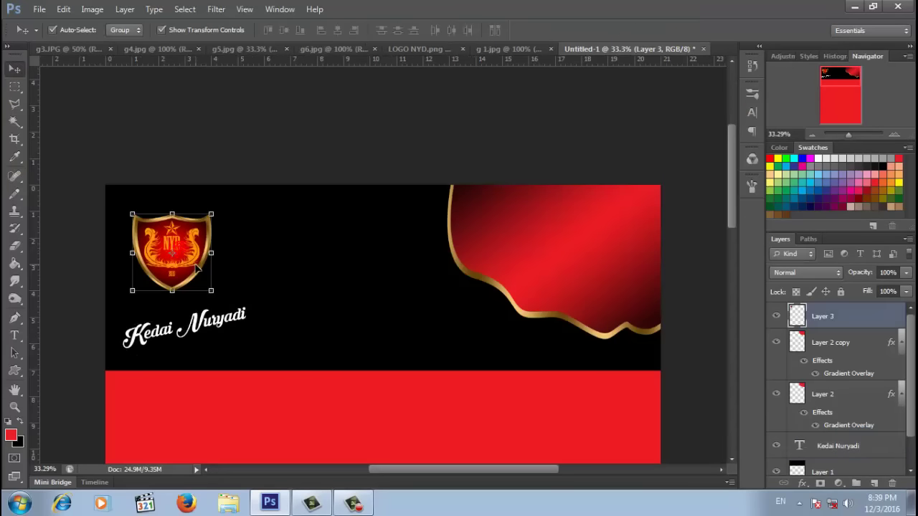
drag(211, 290, 229, 311)
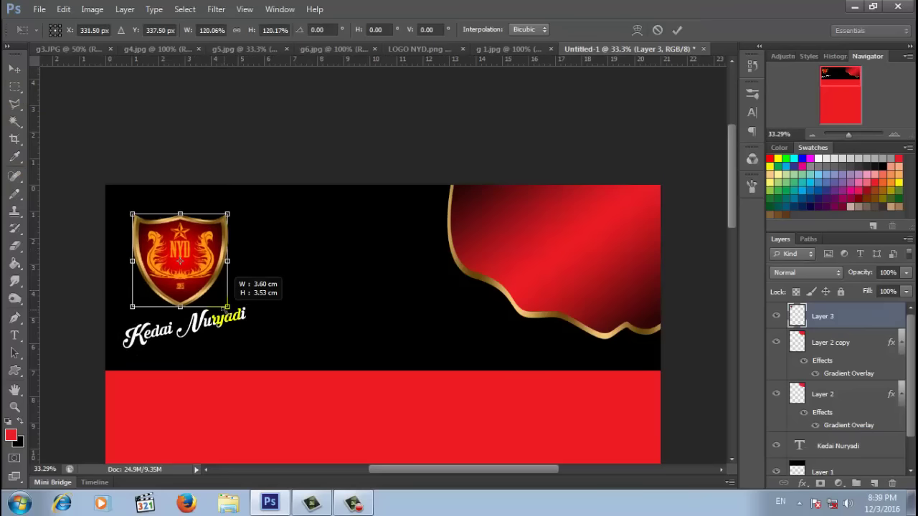
Place the grilled fish photo as Layer 4 at about 330% over the header, beneath the wave and Kedai Nuryadi text
click(677, 30)
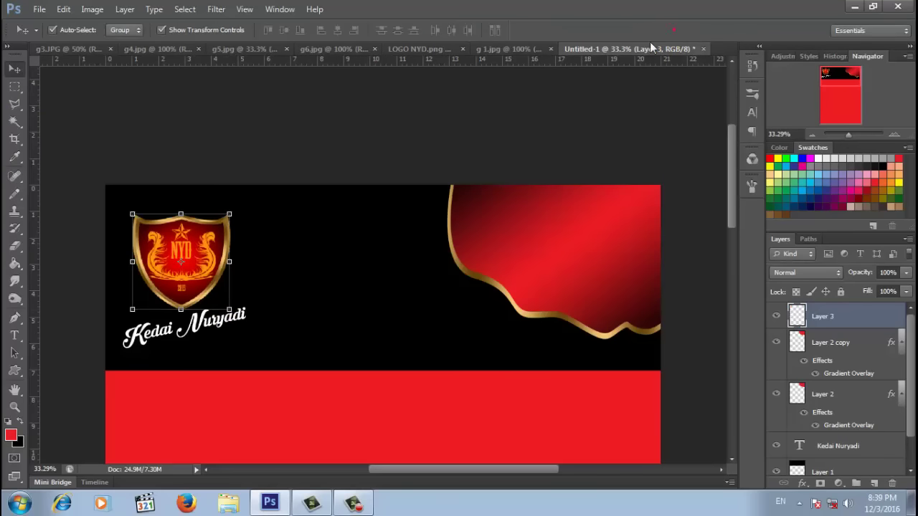
click(562, 95)
click(559, 51)
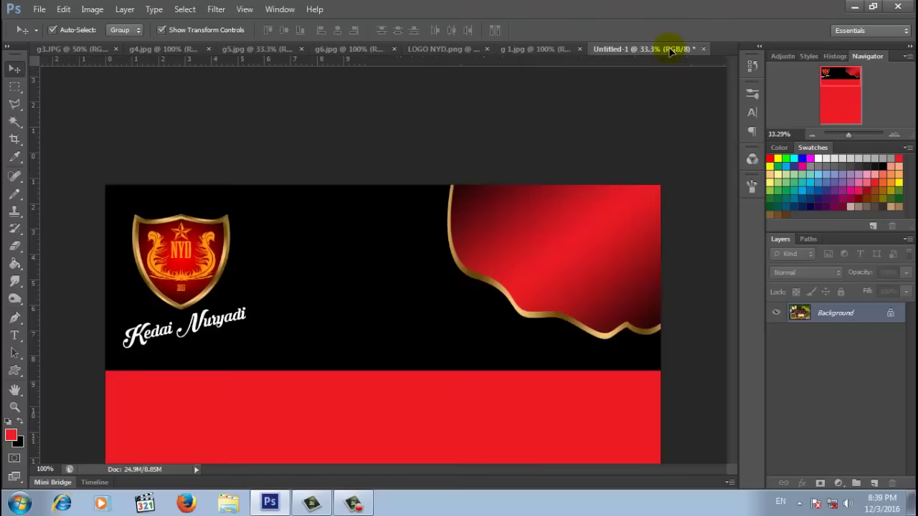
drag(672, 57, 428, 280)
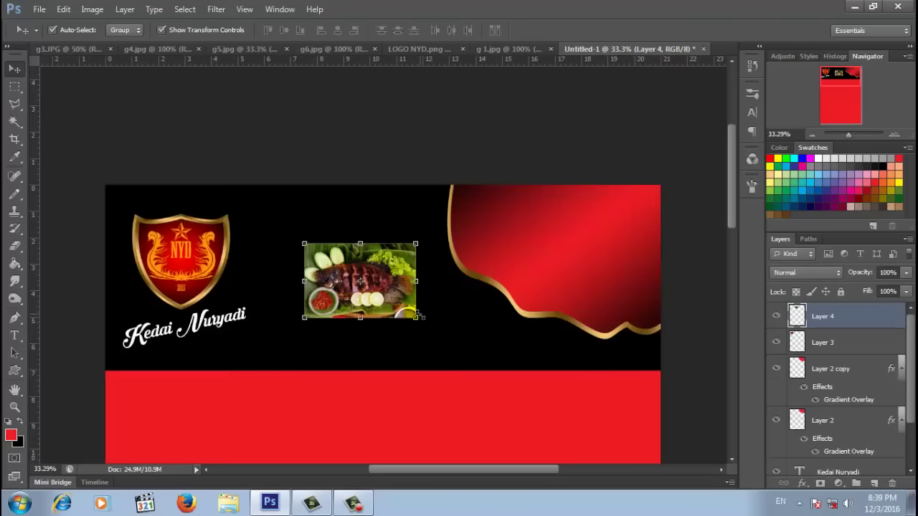
drag(419, 316, 674, 406)
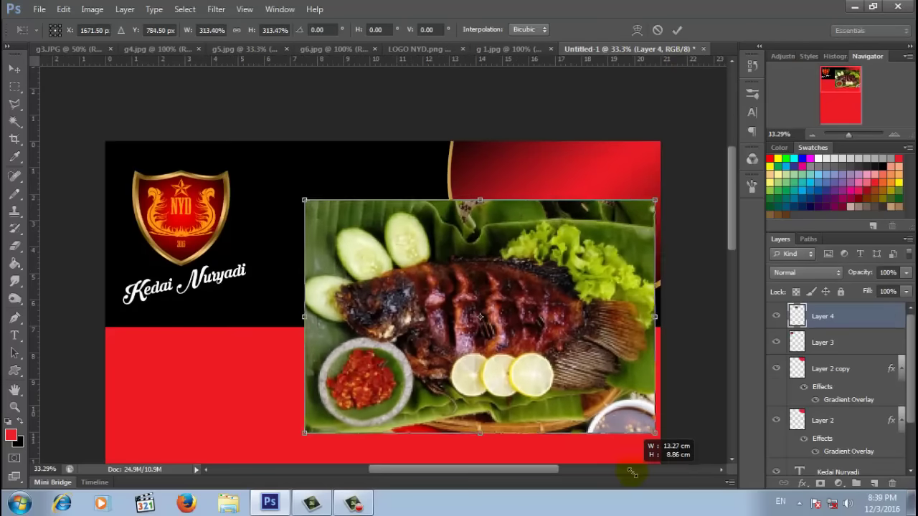
drag(568, 350, 463, 263)
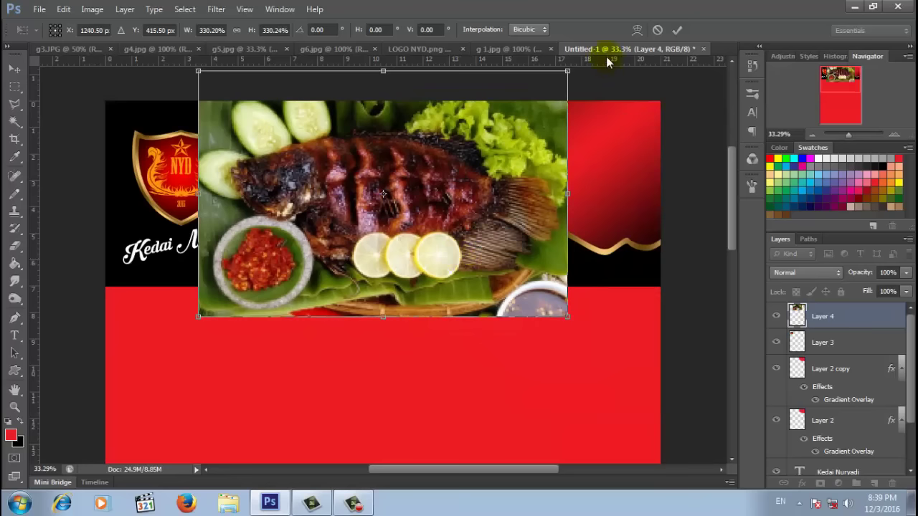
click(677, 29)
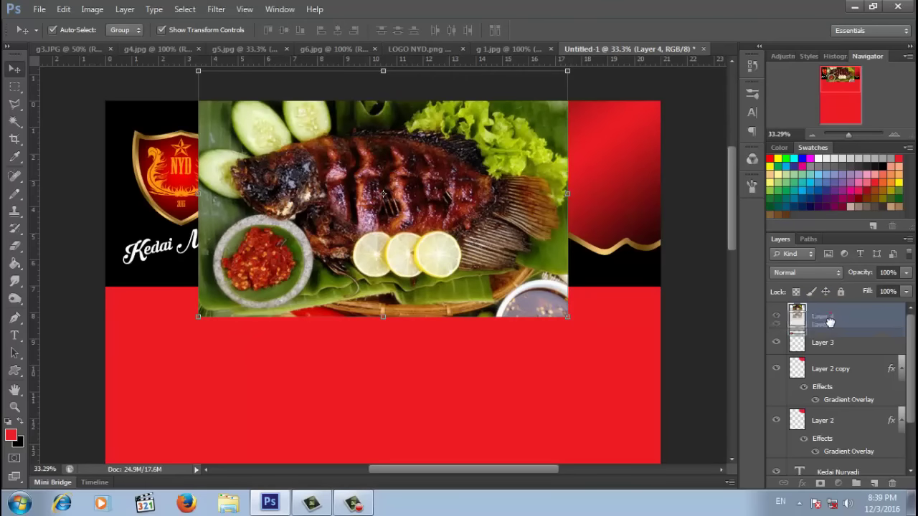
drag(856, 451, 857, 456)
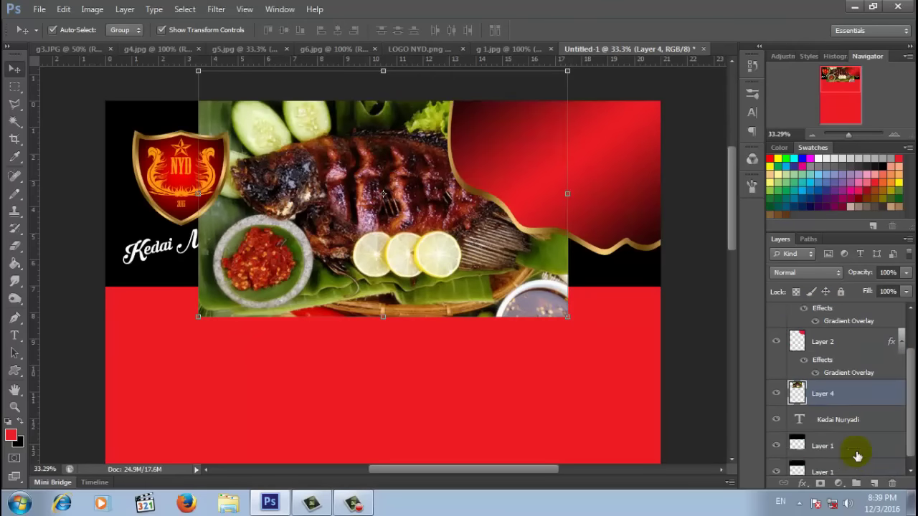
drag(822, 384, 823, 420)
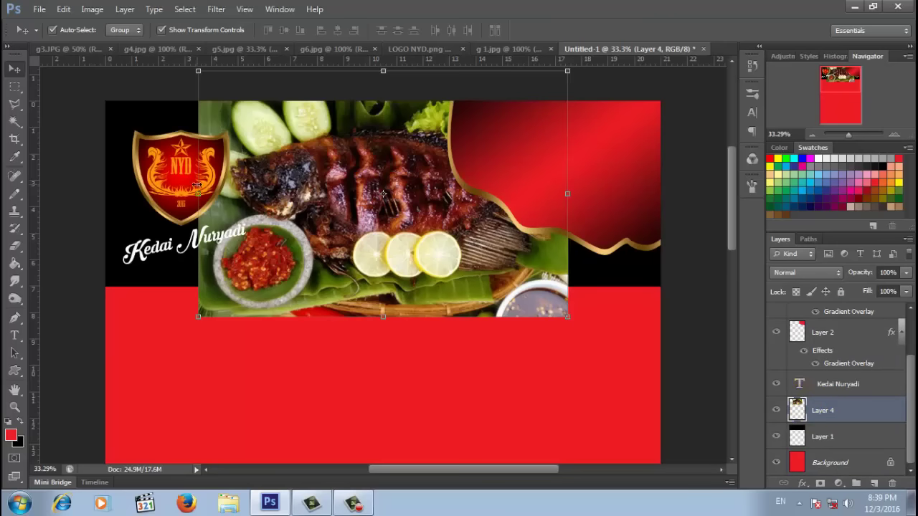
Delete the fish photo's area below the black header using an inverted rectangular selection
click(25, 91)
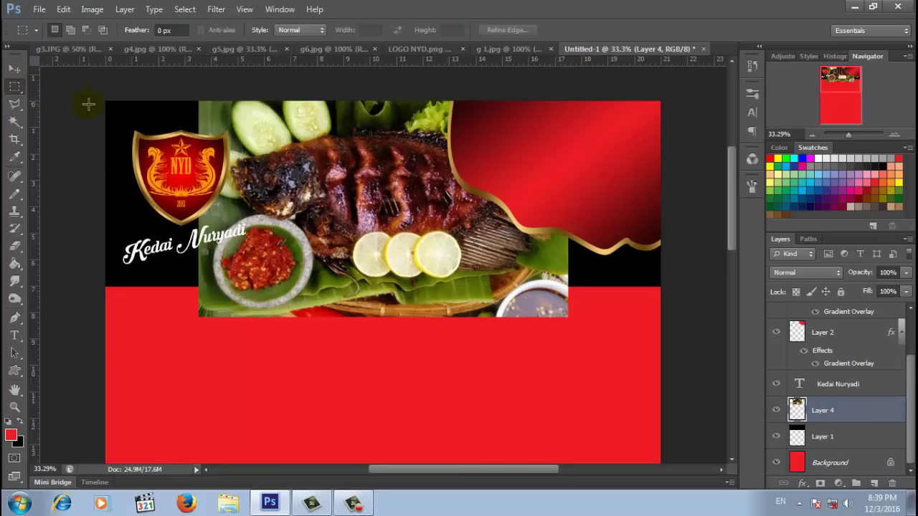
drag(101, 101, 672, 285)
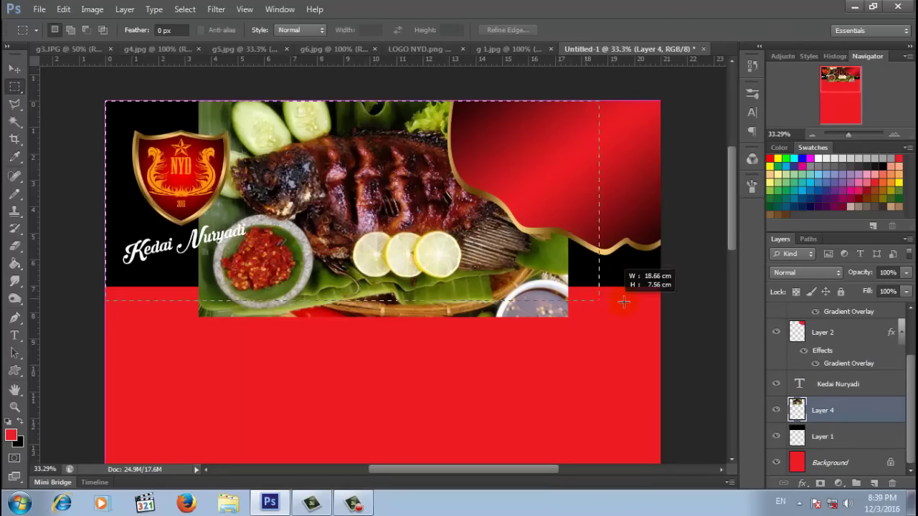
right_click(454, 106)
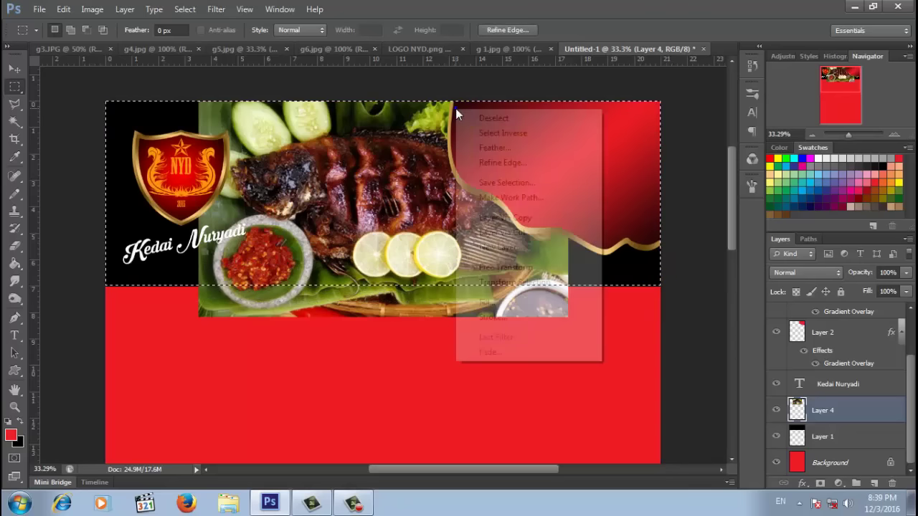
click(495, 137)
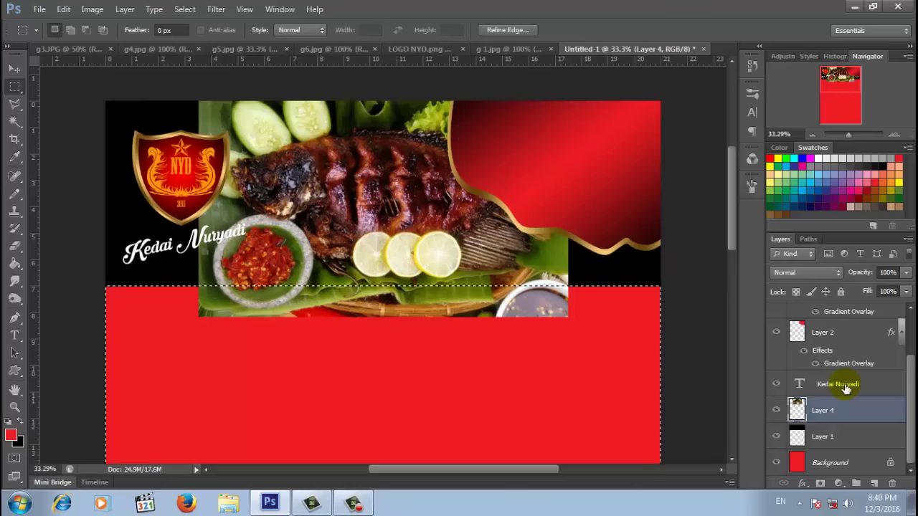
key(Delete)
right_click(438, 112)
click(450, 120)
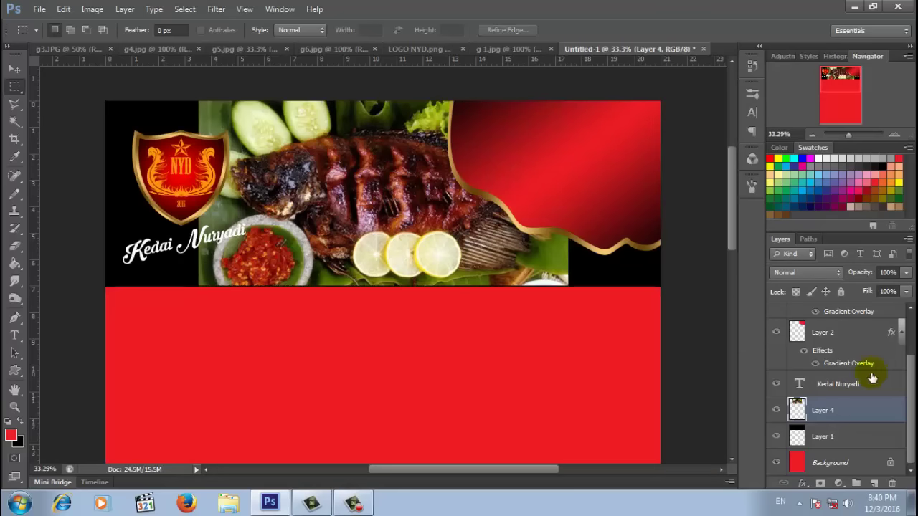
right_click(826, 411)
Add a gradient overlay to Layer 4 using a black-to-transparent gradient sampled from the header
click(750, 37)
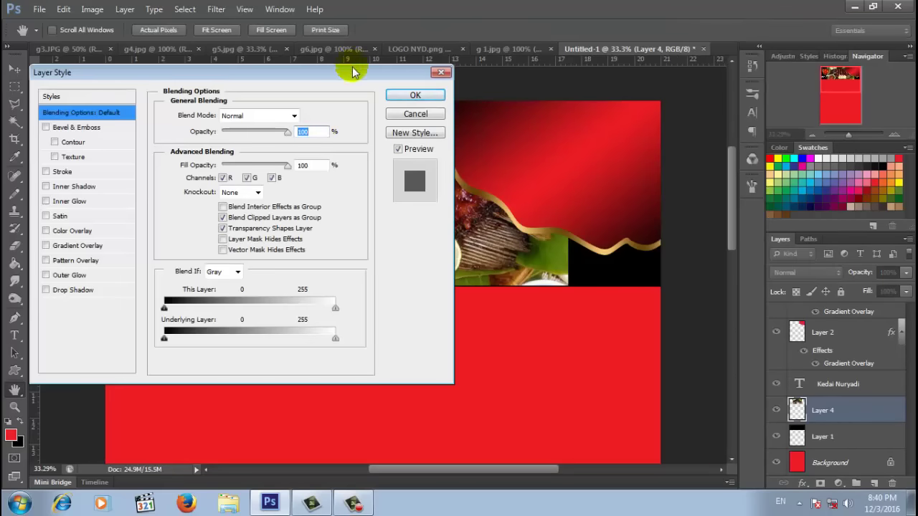
drag(353, 72, 655, 110)
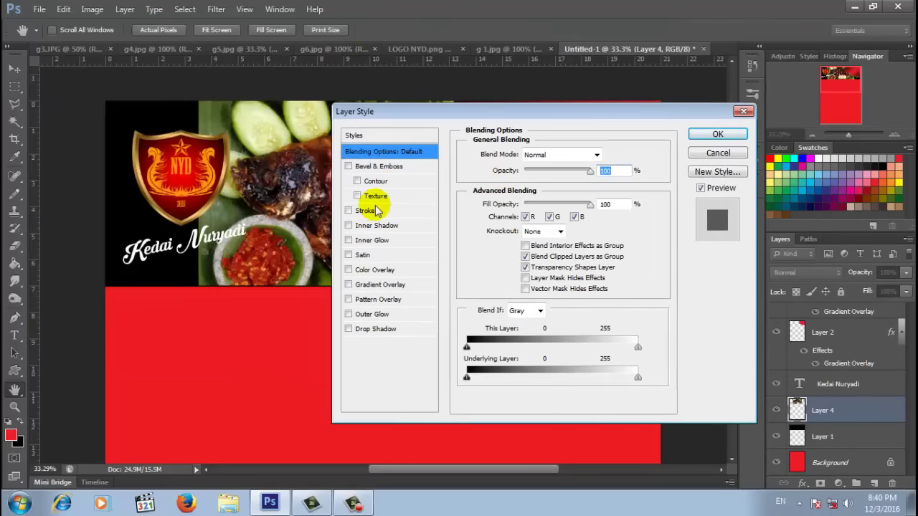
click(380, 285)
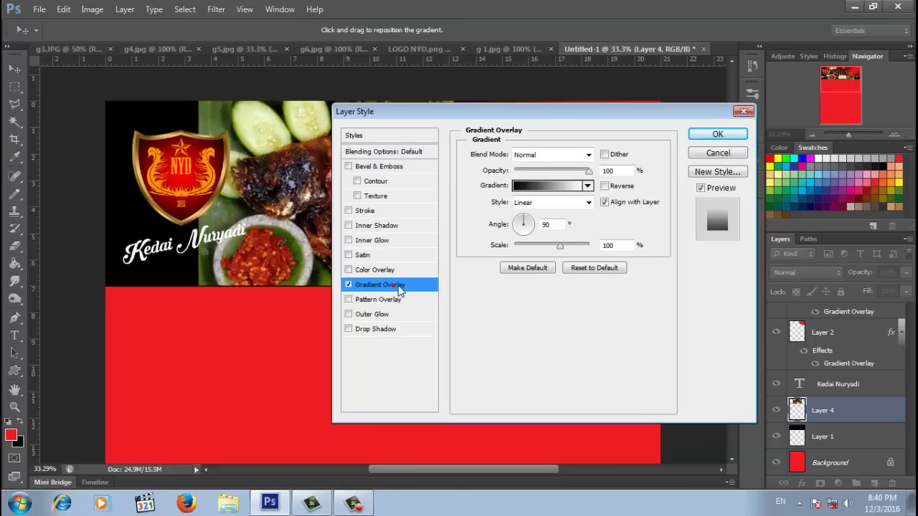
click(535, 187)
click(151, 203)
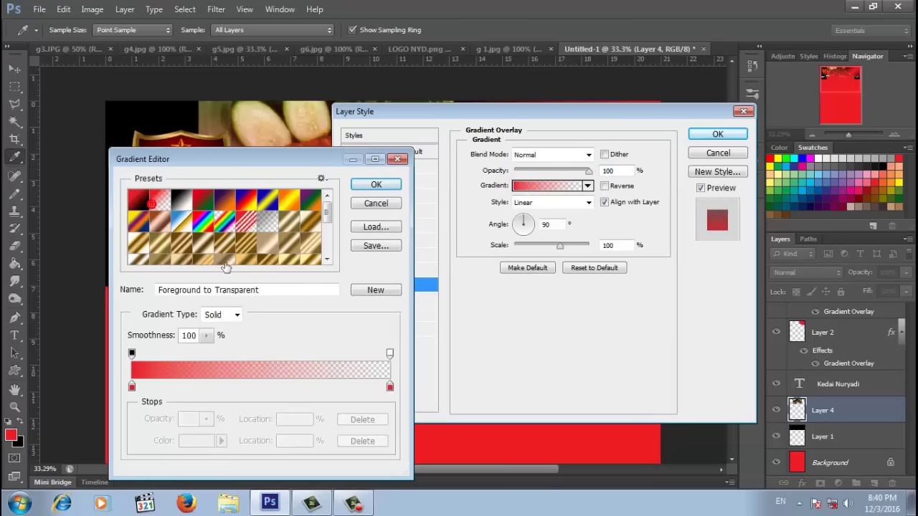
click(132, 386)
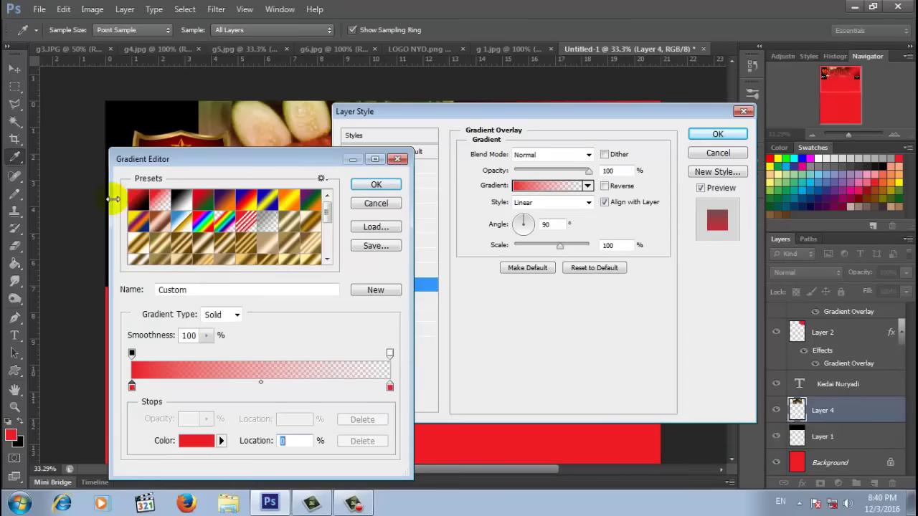
click(147, 104)
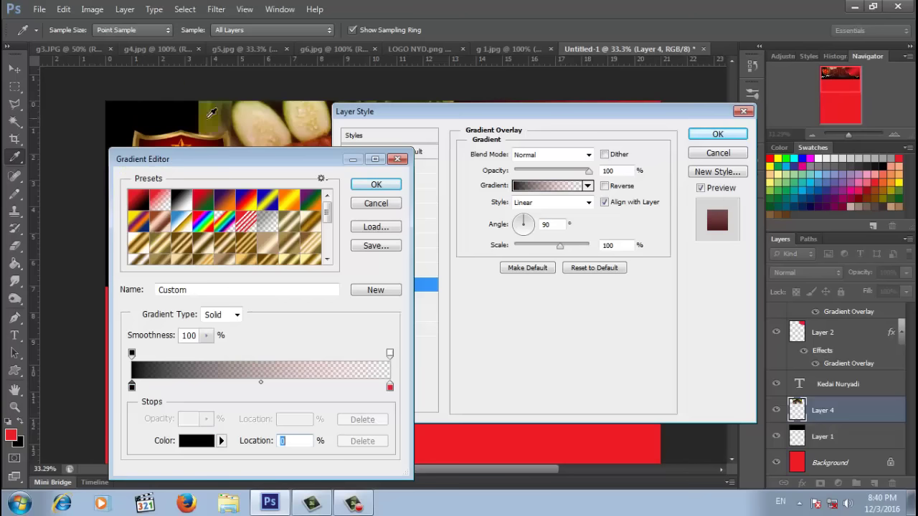
click(389, 386)
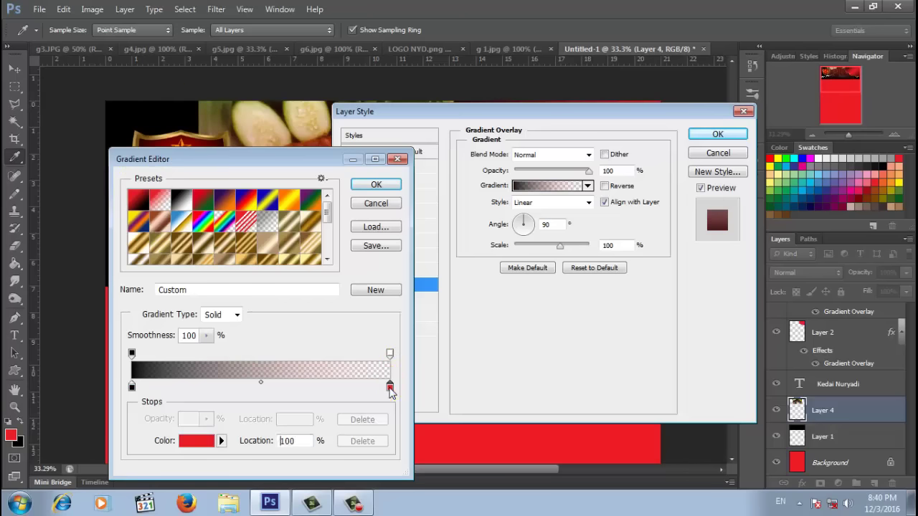
click(141, 118)
click(376, 184)
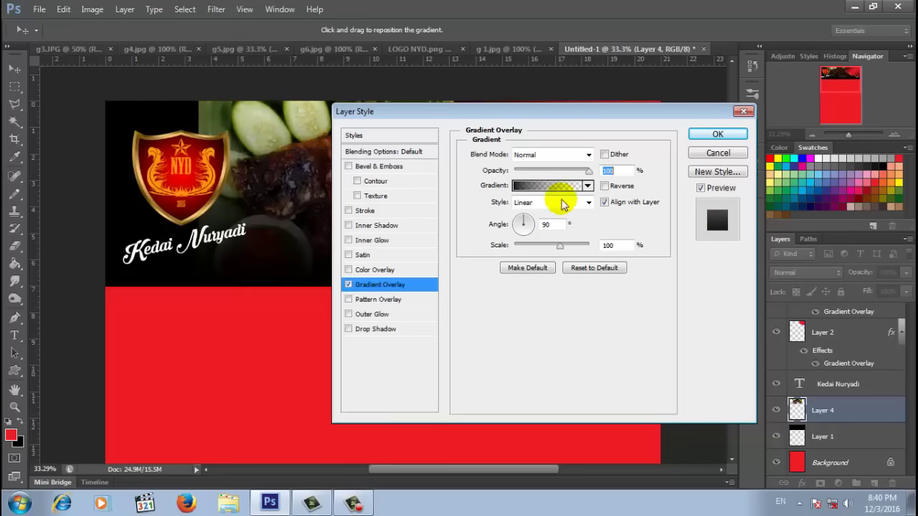
Make the overlay radial with angle 0 and Reverse checked, then apply it
click(587, 202)
click(563, 214)
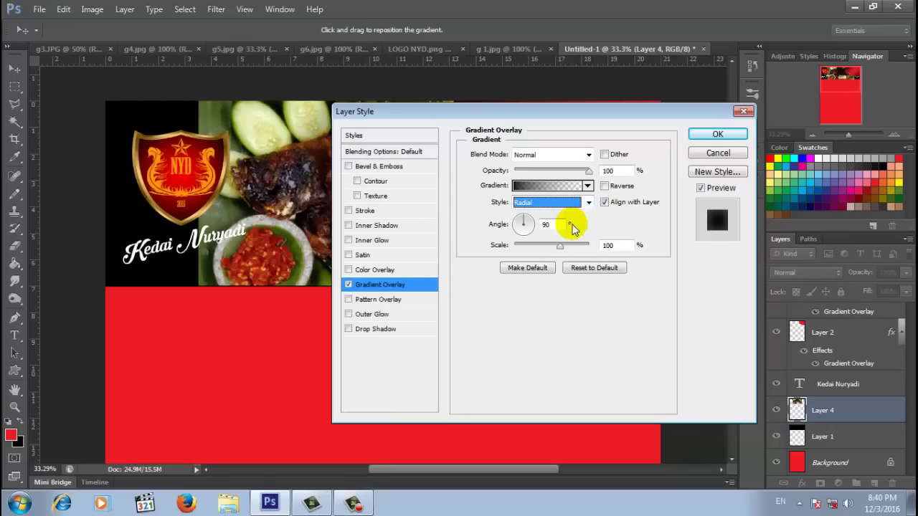
click(547, 225)
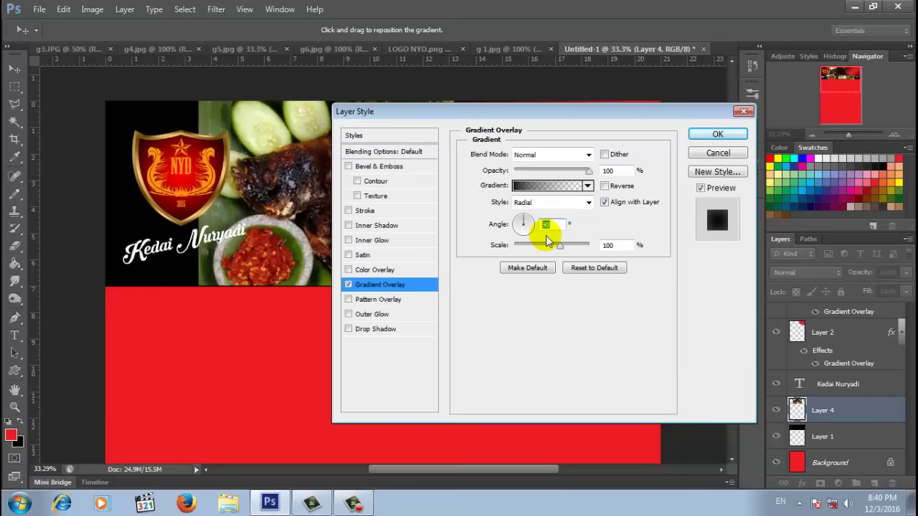
text(0)
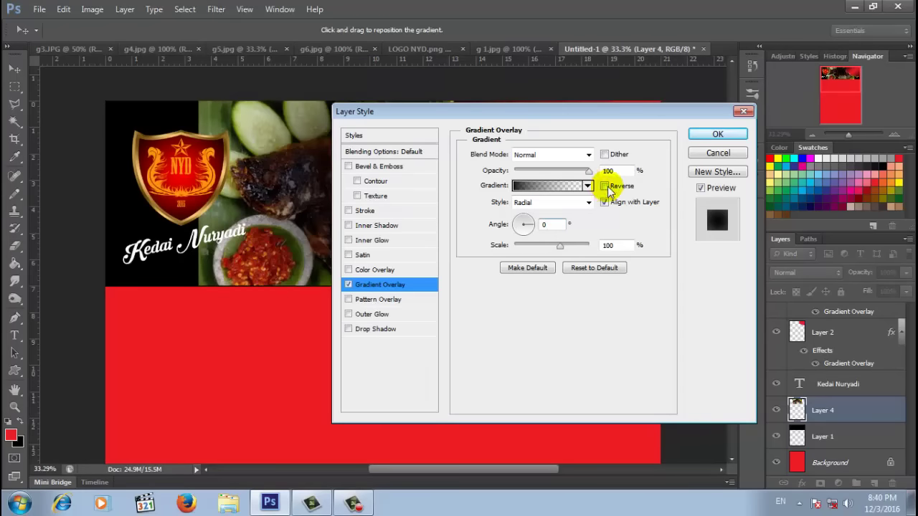
click(605, 185)
drag(565, 116, 861, 149)
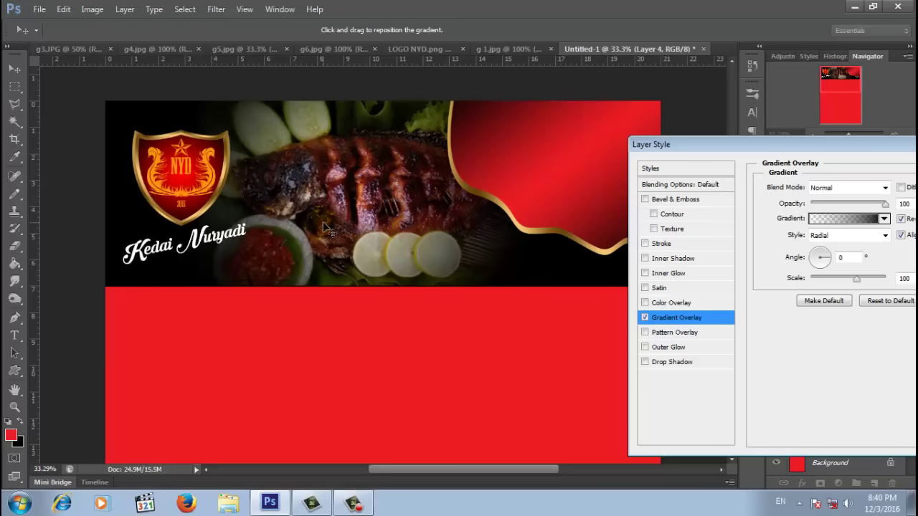
drag(844, 143, 343, 194)
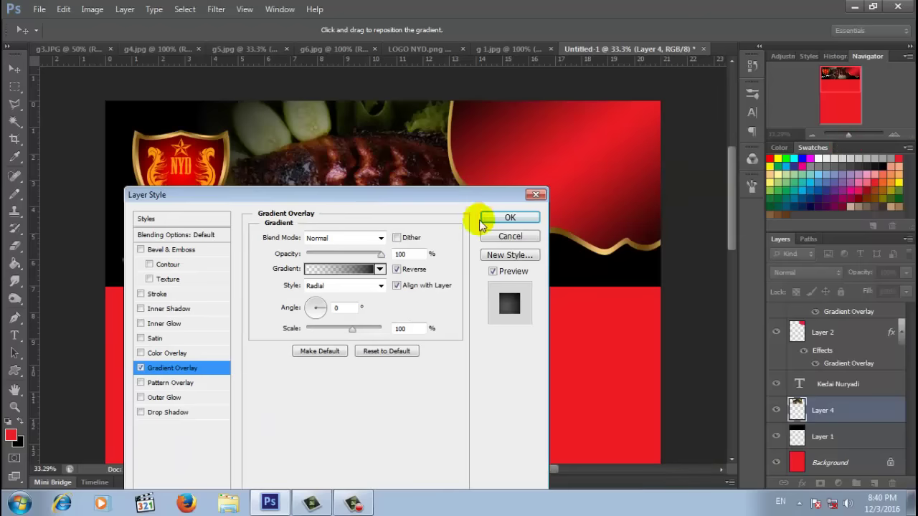
click(513, 217)
Type the shop's street address in Calibri as a new text layer on the header
key(m)
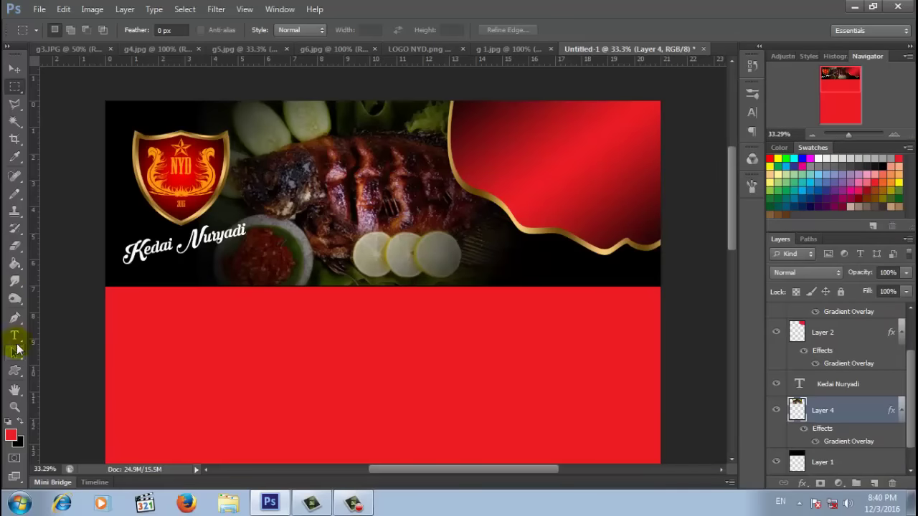
click(15, 335)
click(459, 268)
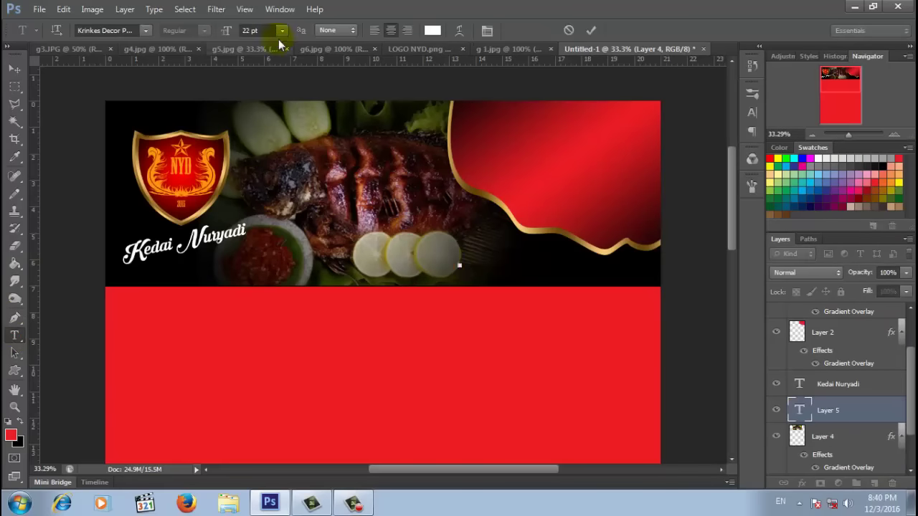
click(146, 30)
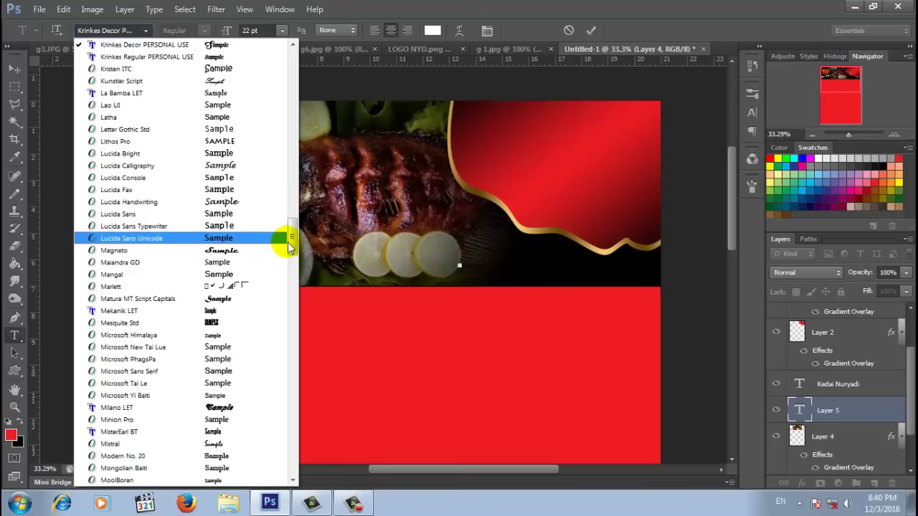
mouse_move(293, 235)
mouse_down()
mouse_move(303, 72)
mouse_move(305, 100)
mouse_up()
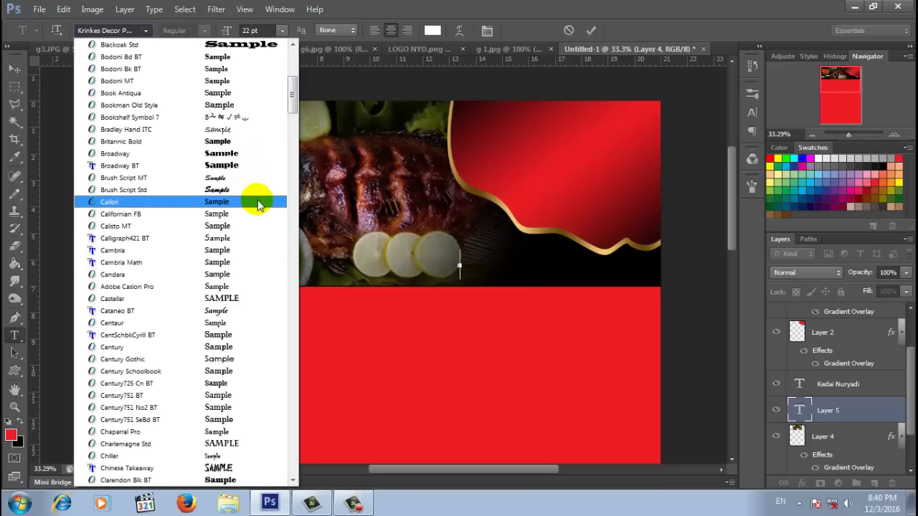
click(258, 201)
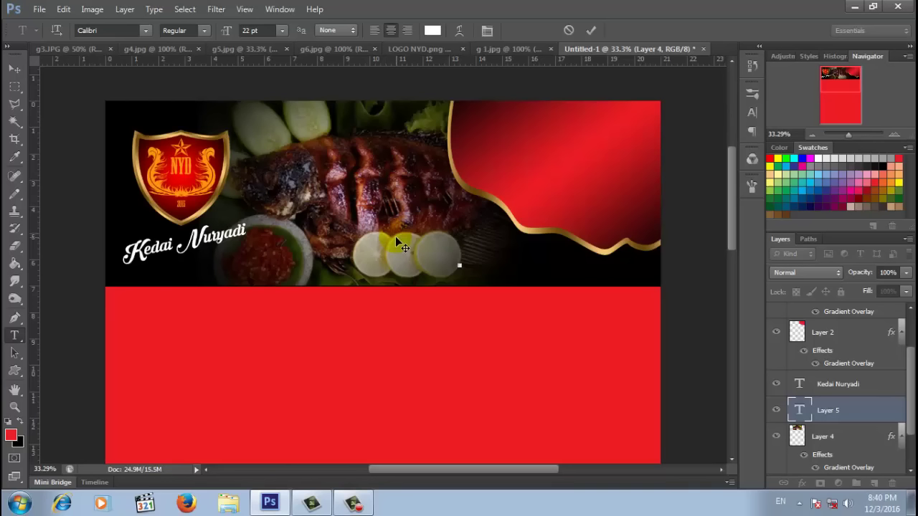
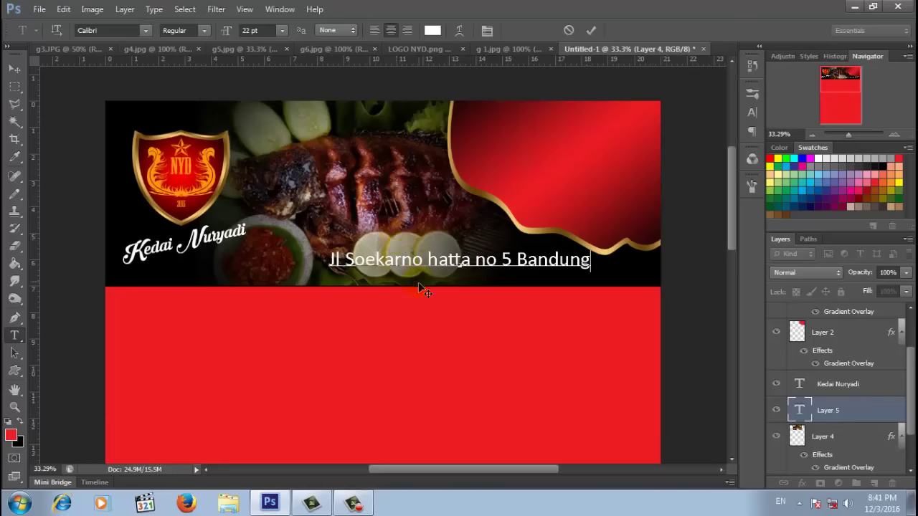
Set the address to 18 pt at the header's lower right, then begin a 'Tlp' line below Kedai Nuryadi
drag(418, 282, 477, 302)
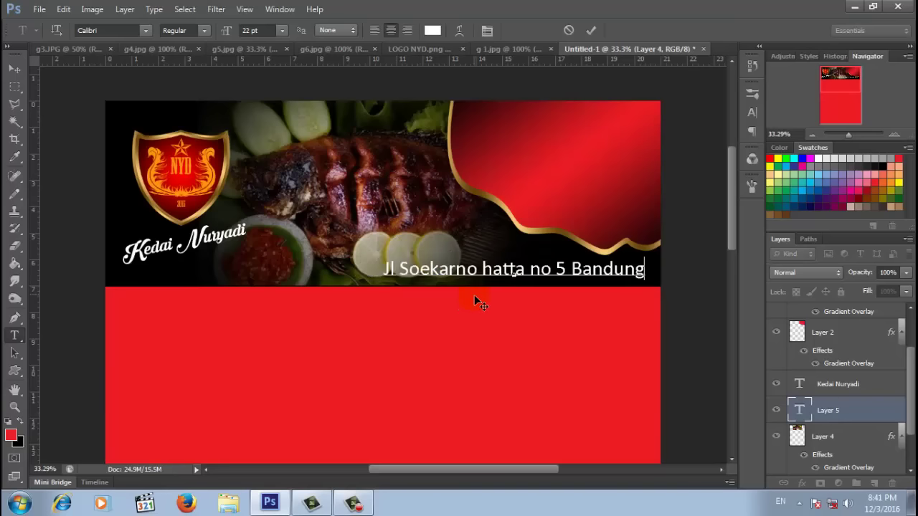
drag(646, 269, 362, 279)
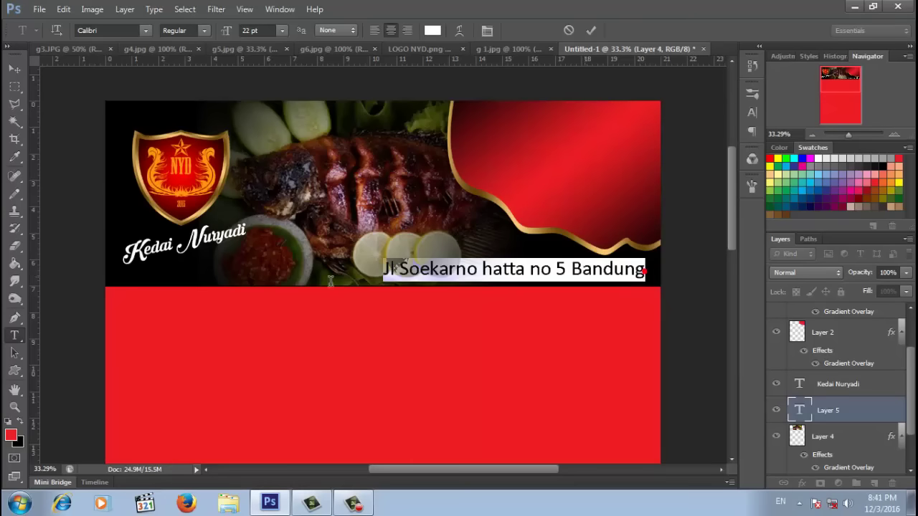
click(282, 30)
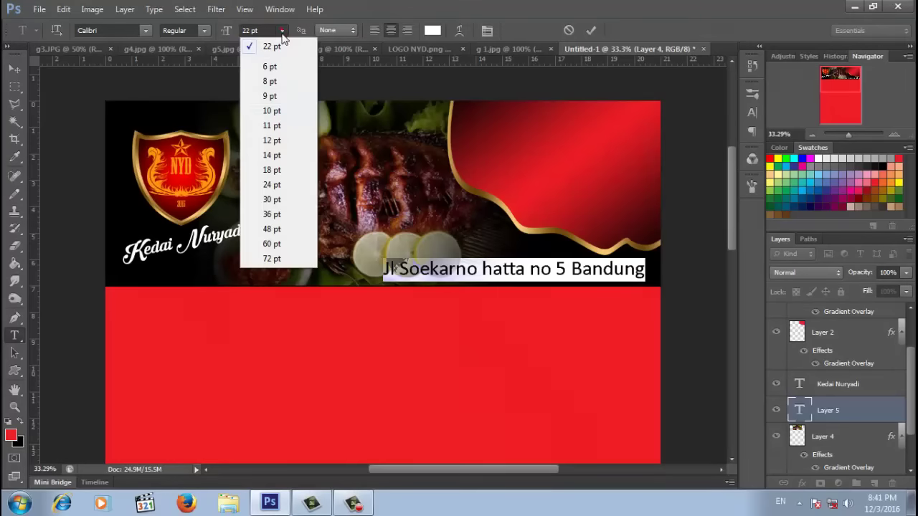
click(271, 170)
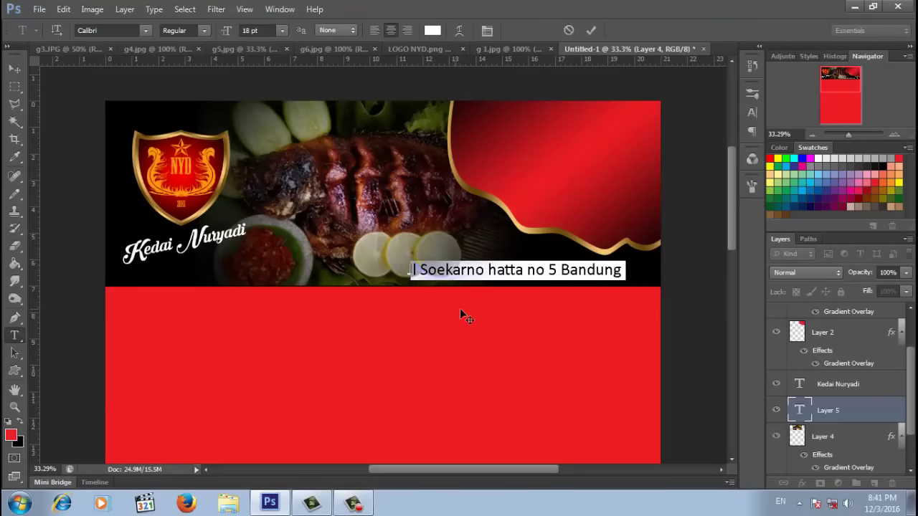
drag(460, 309, 483, 306)
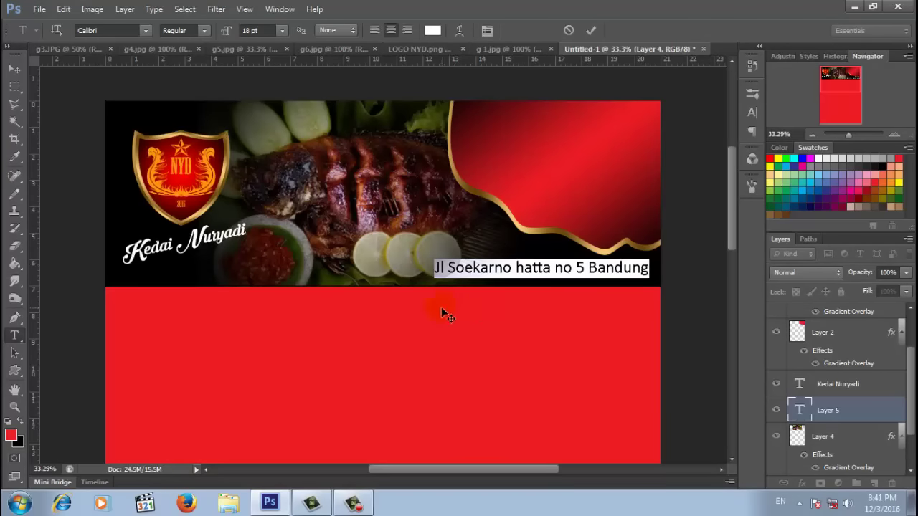
click(593, 30)
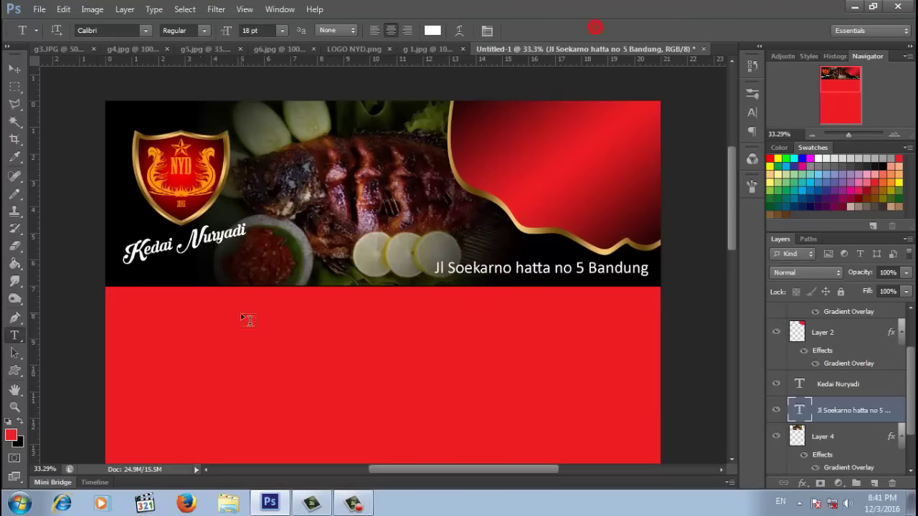
click(153, 272)
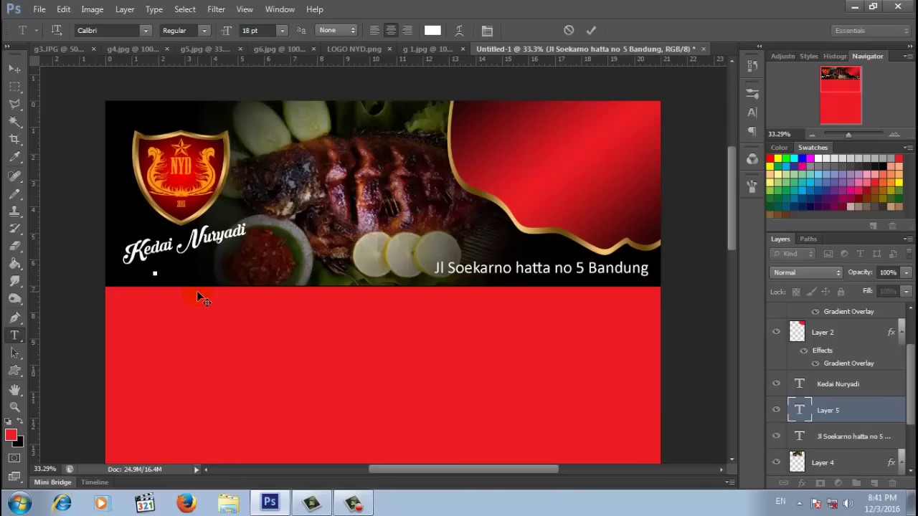
text(T)
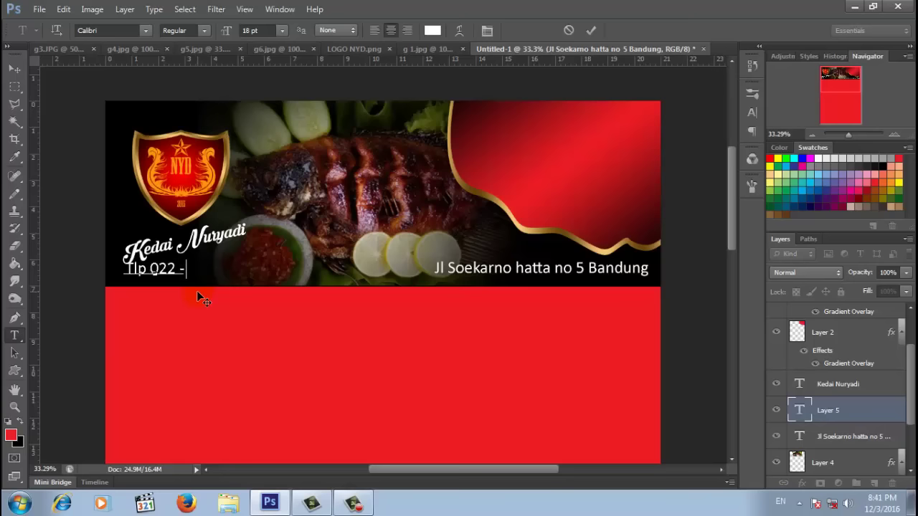
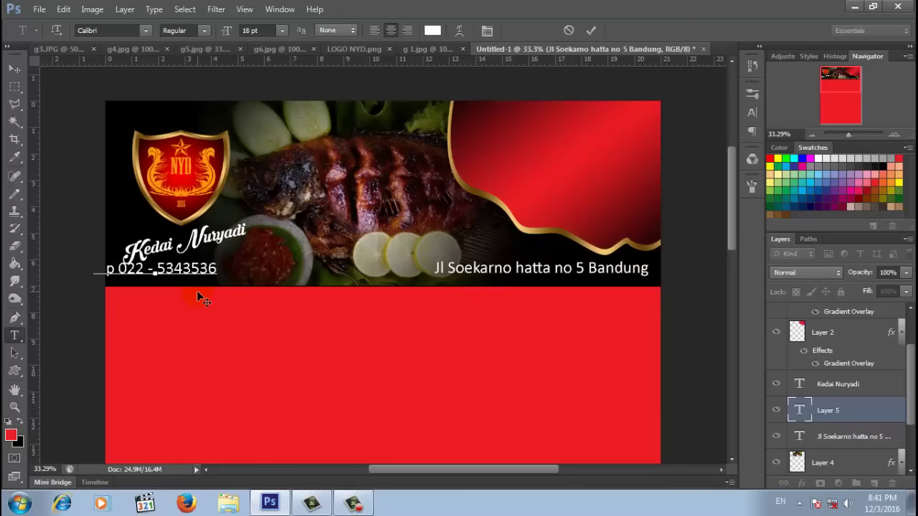
Finish the phone number line, align it under Kedai Nuryadi, and commit it
mouse_move(195, 293)
mouse_down()
mouse_move(199, 311)
mouse_move(222, 317)
mouse_move(327, 294)
mouse_up()
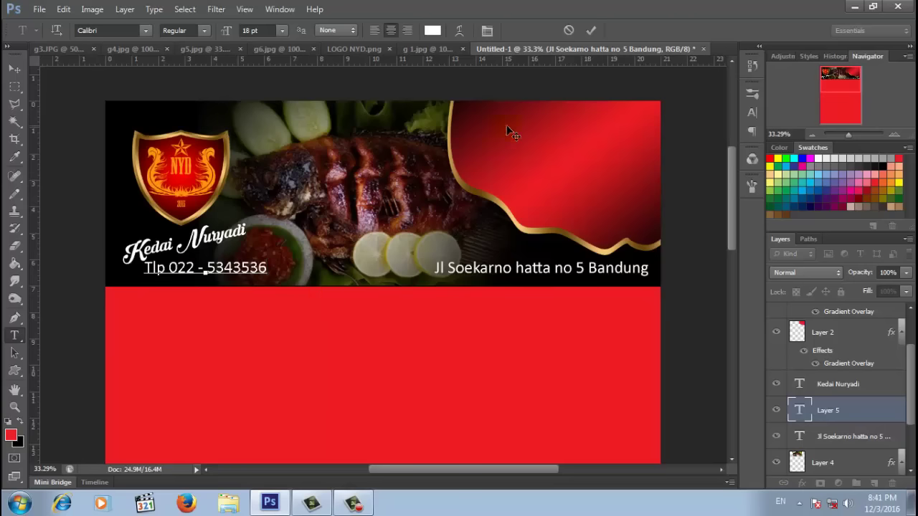
click(591, 30)
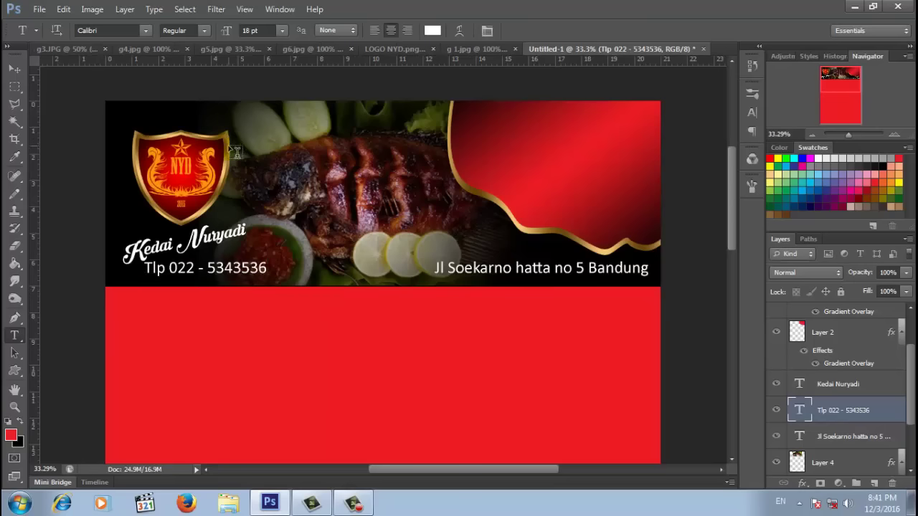
click(484, 154)
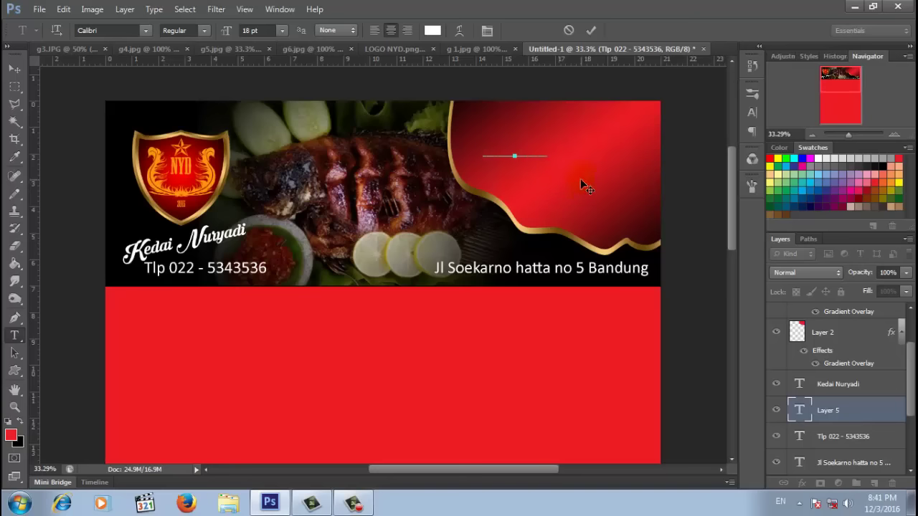
Raise Disc 20 % above Layer 2 copy, resize it to 30 pt, and shift it right
drag(804, 411, 846, 318)
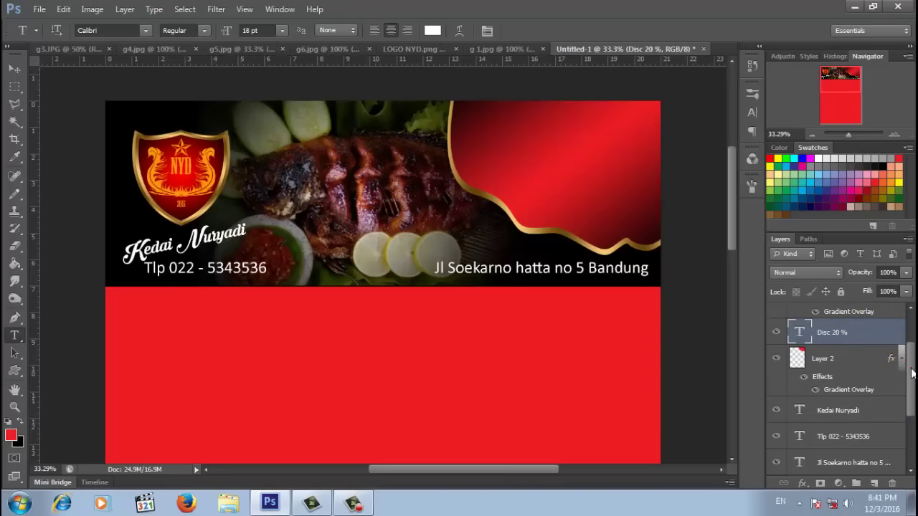
scroll(911, 359, up, 2)
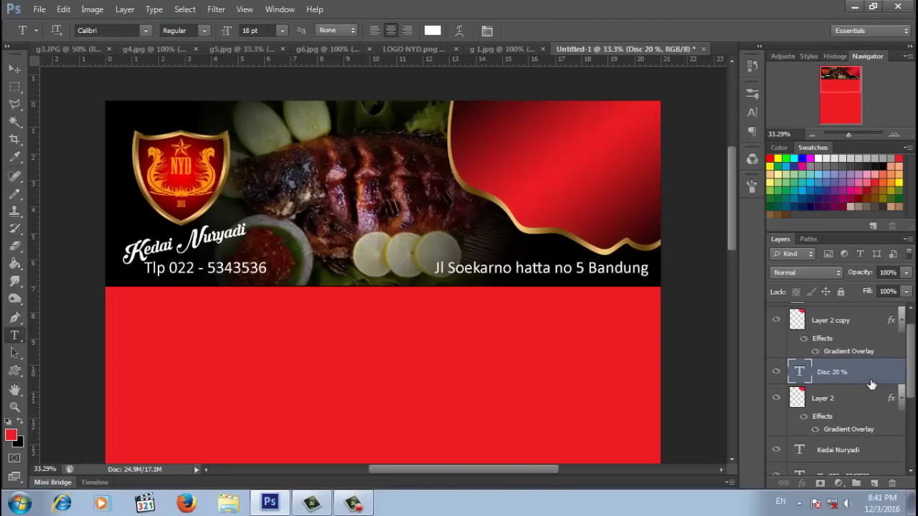
drag(873, 373, 871, 317)
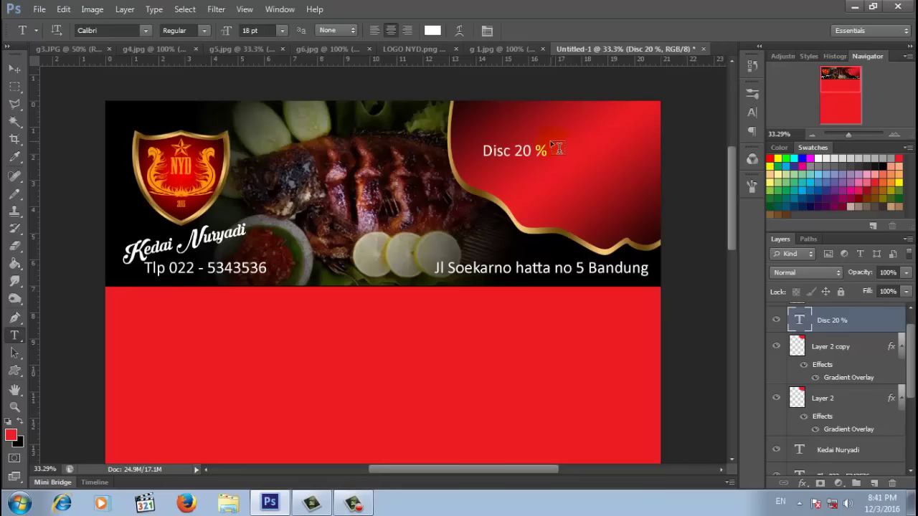
drag(545, 150, 460, 146)
click(285, 30)
click(264, 200)
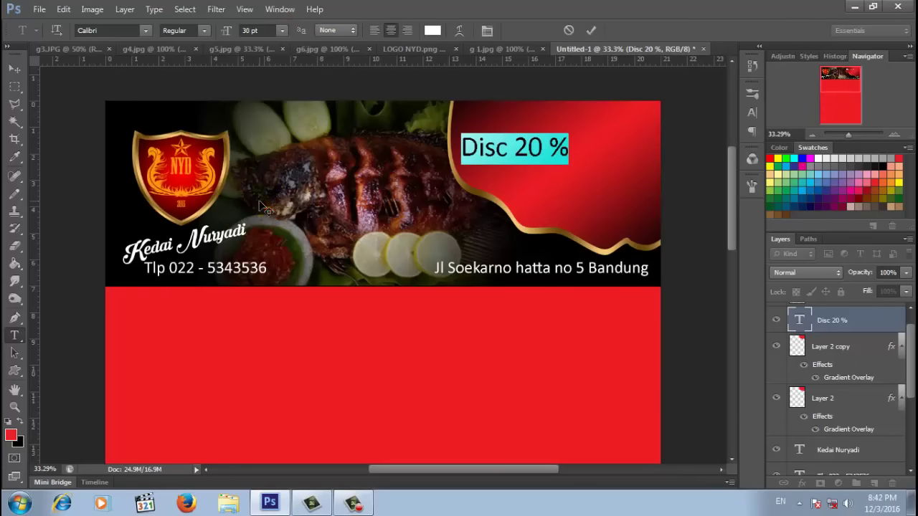
drag(548, 213, 592, 210)
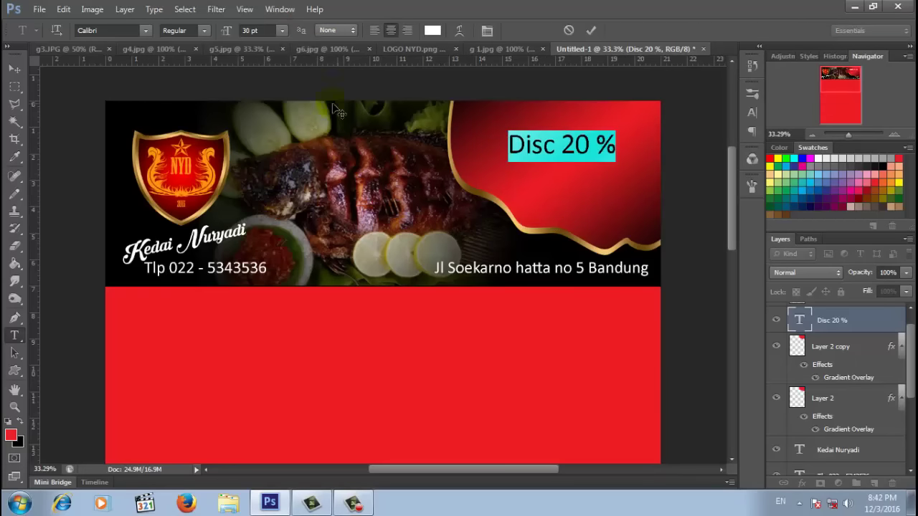
Switch Disc 20 % to Clarendon Blk BT, enlarge it further, and commit
click(146, 31)
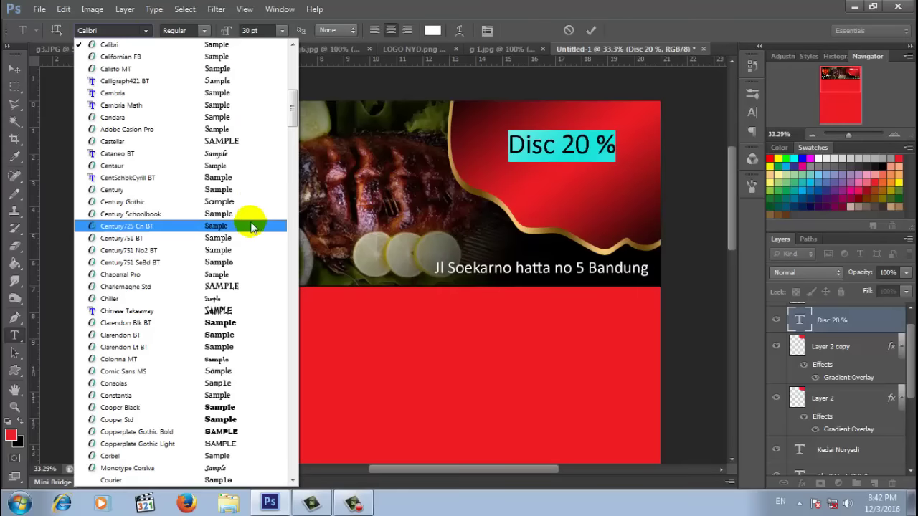
click(246, 323)
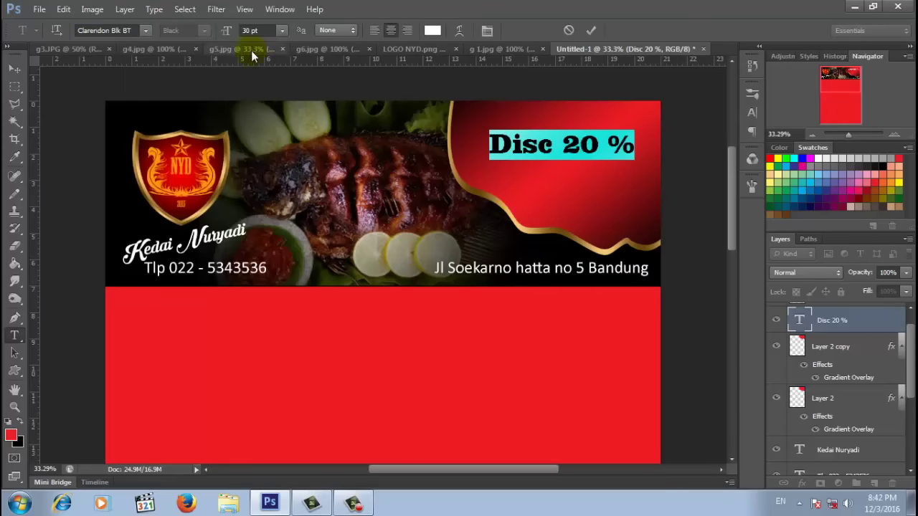
drag(227, 36, 233, 39)
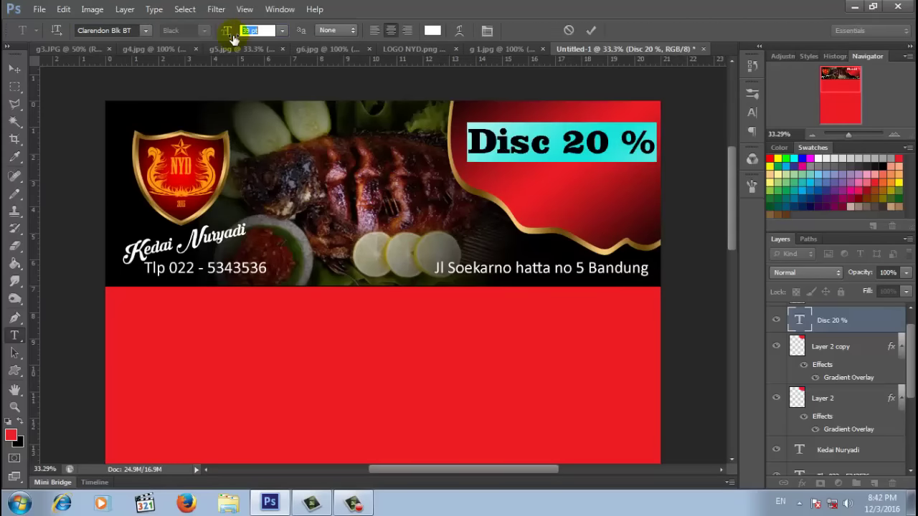
click(586, 30)
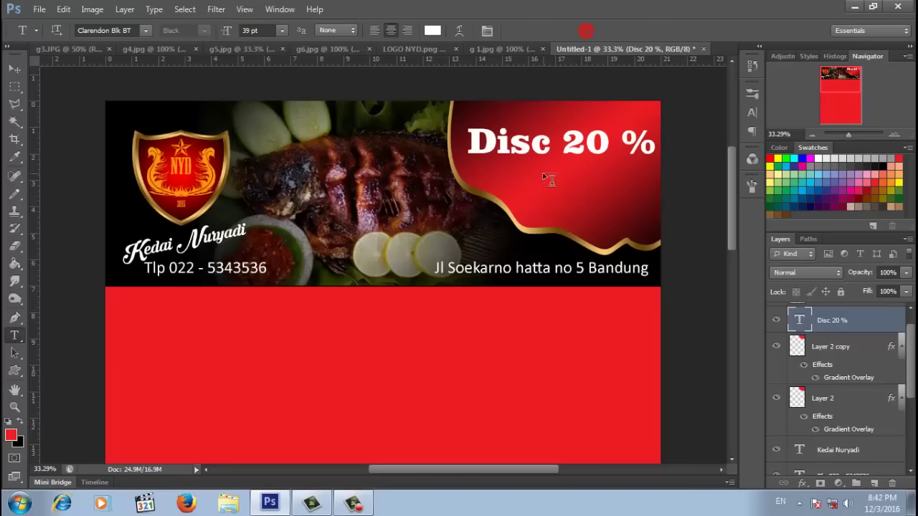
Start a new Calibri text line below Disc 20 % in the red panel
click(517, 192)
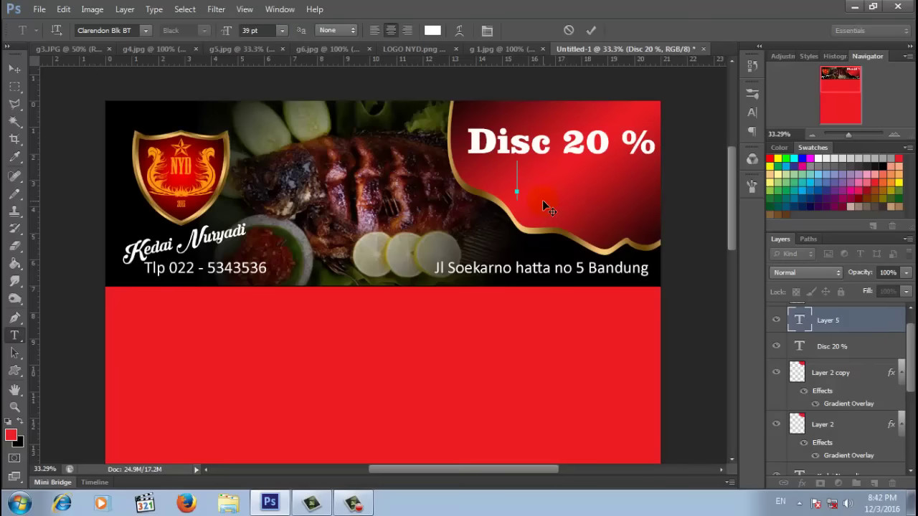
click(145, 30)
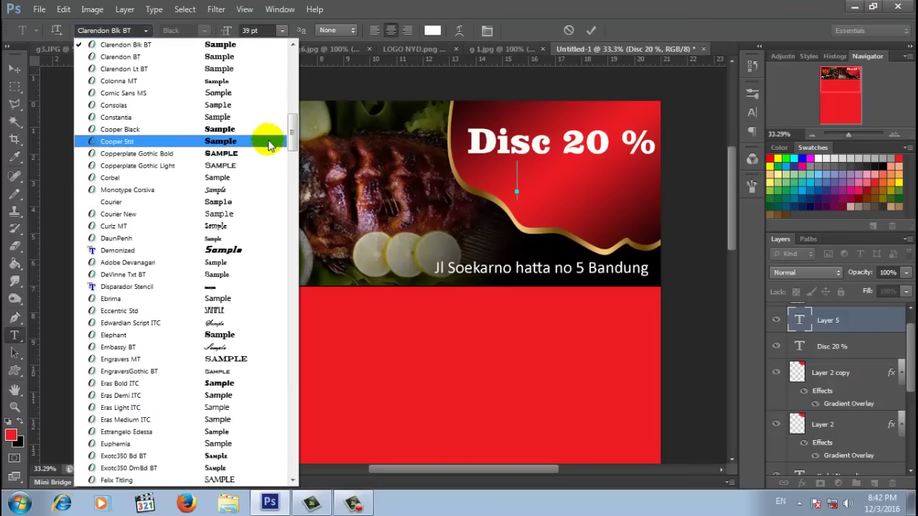
drag(291, 129, 292, 108)
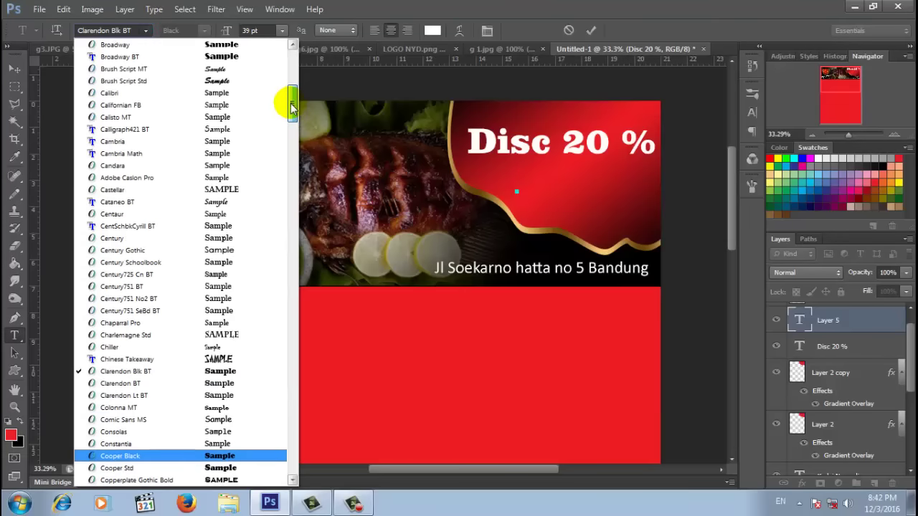
click(259, 92)
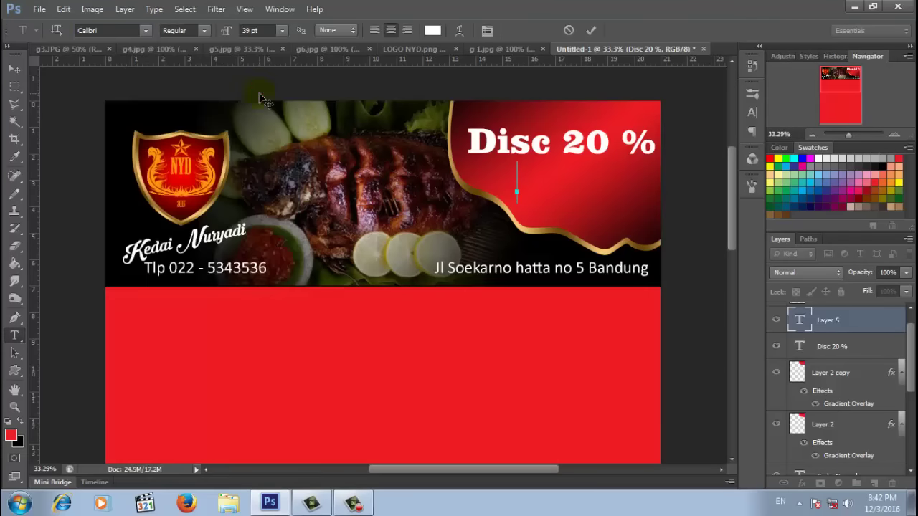
Type 'sd 6 Januari 2017' under Disc 20 %, trying sizes 18 and 22 pt
text(Sd)
text( 6 J)
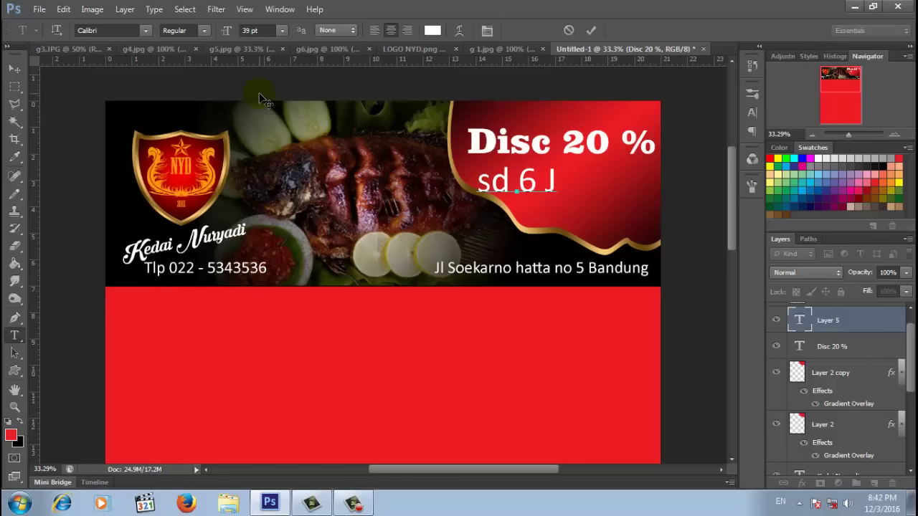
text(anuari)
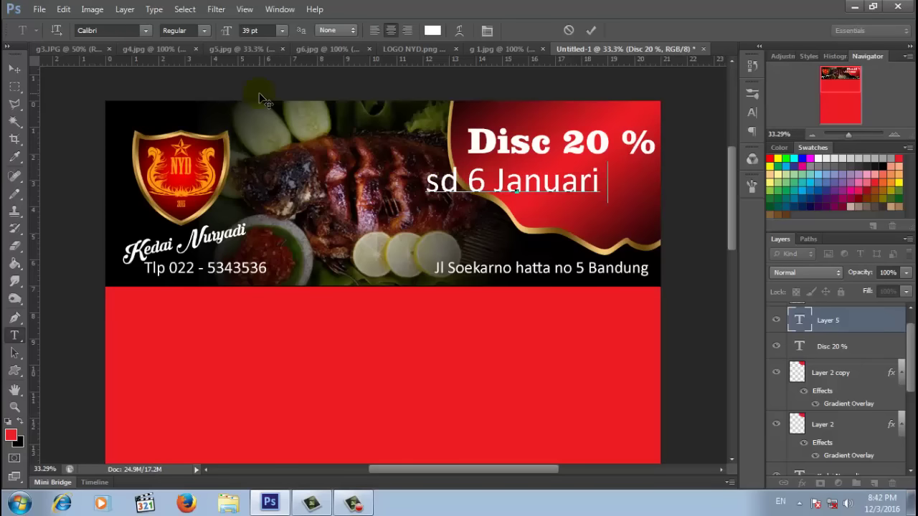
text( 2017)
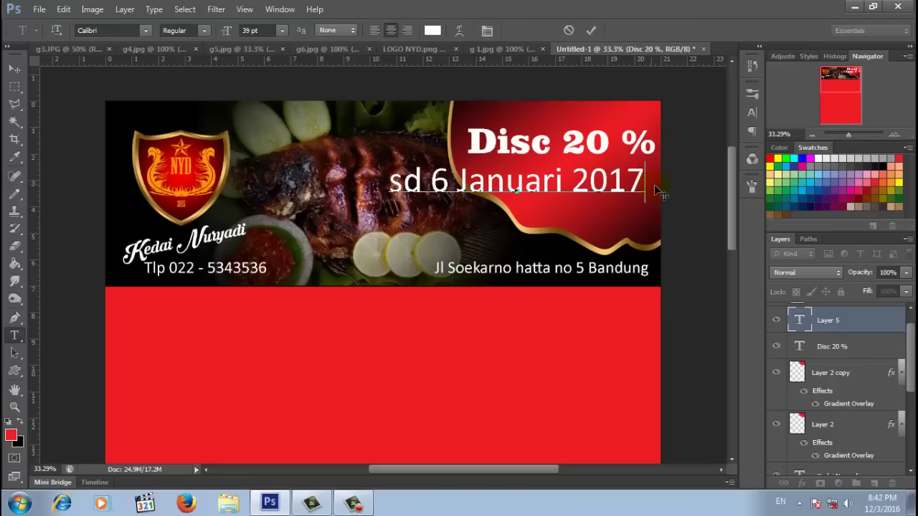
drag(650, 186, 388, 184)
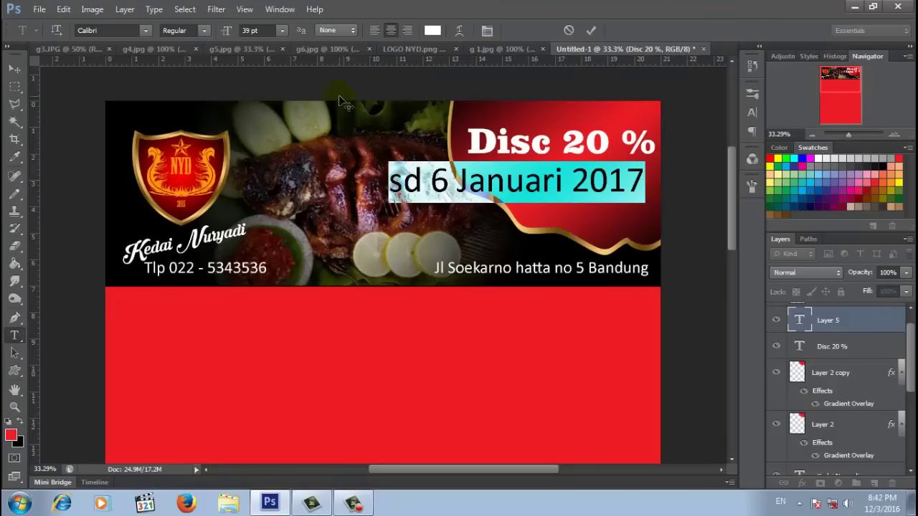
click(255, 29)
click(280, 31)
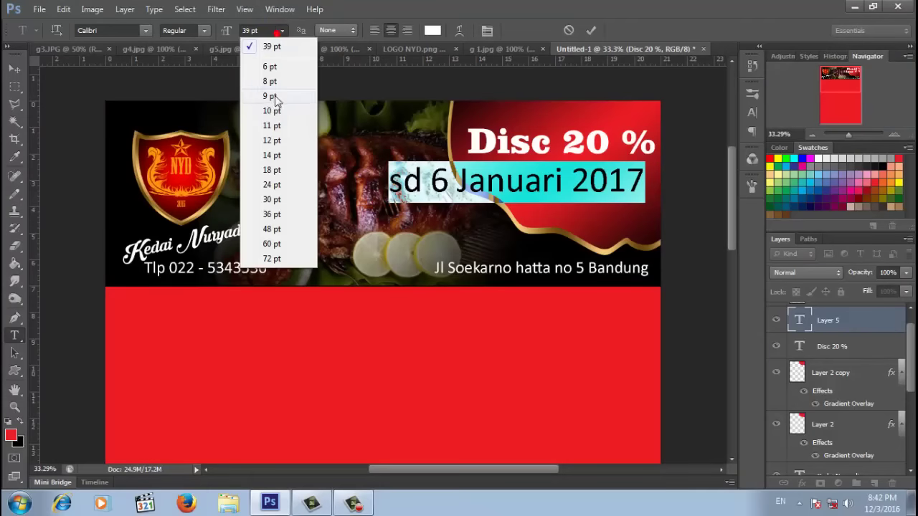
click(279, 166)
drag(506, 267, 554, 251)
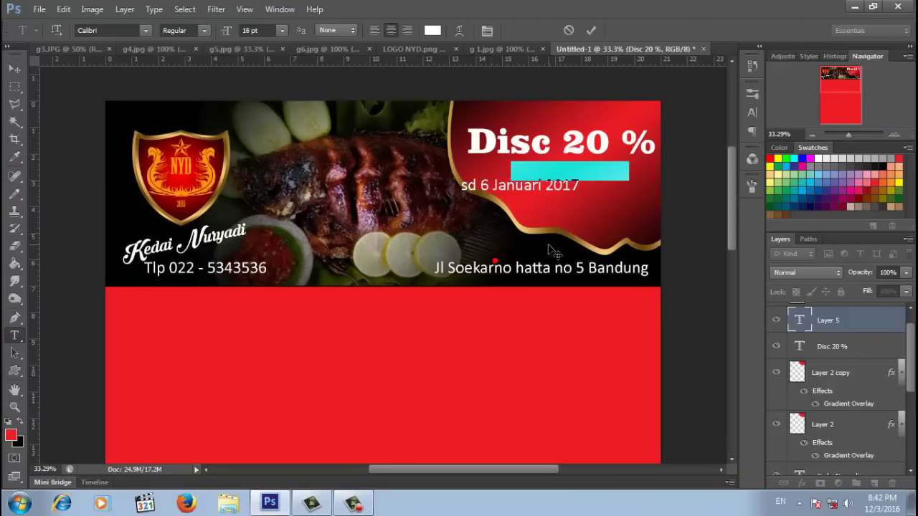
click(249, 30)
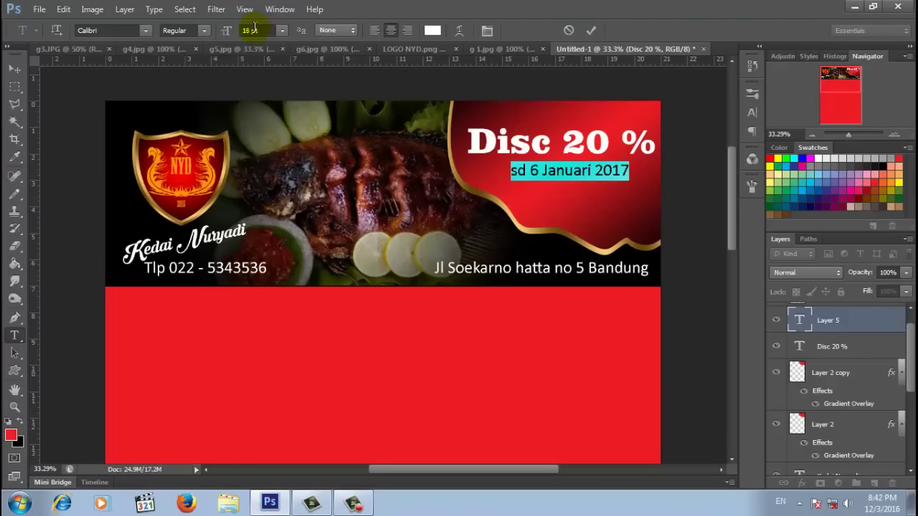
text(22)
key(Return)
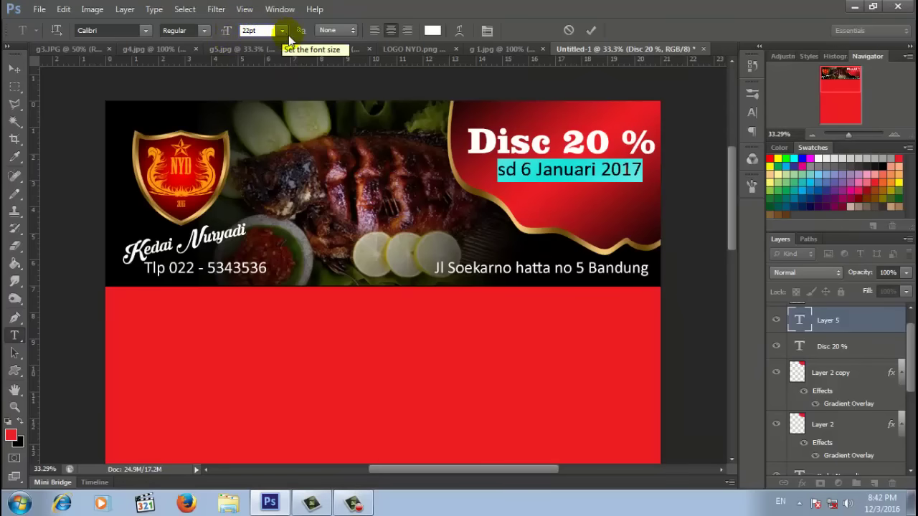
Settle the date line at 26 pt beneath Disc 20 % and commit it
click(282, 30)
click(272, 185)
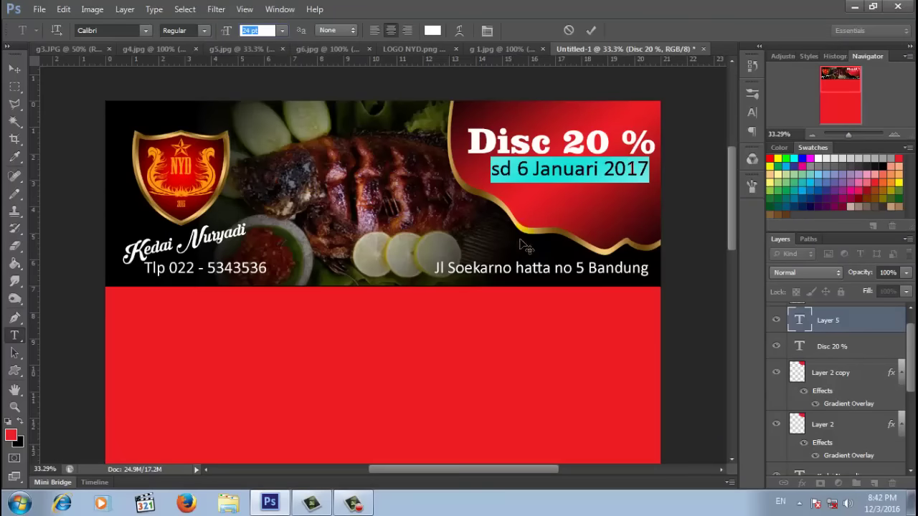
drag(561, 216, 557, 219)
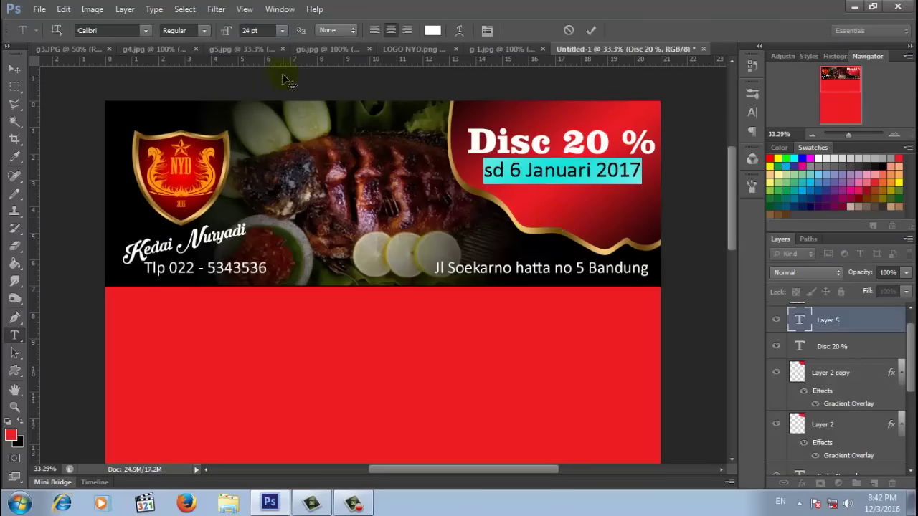
click(246, 30)
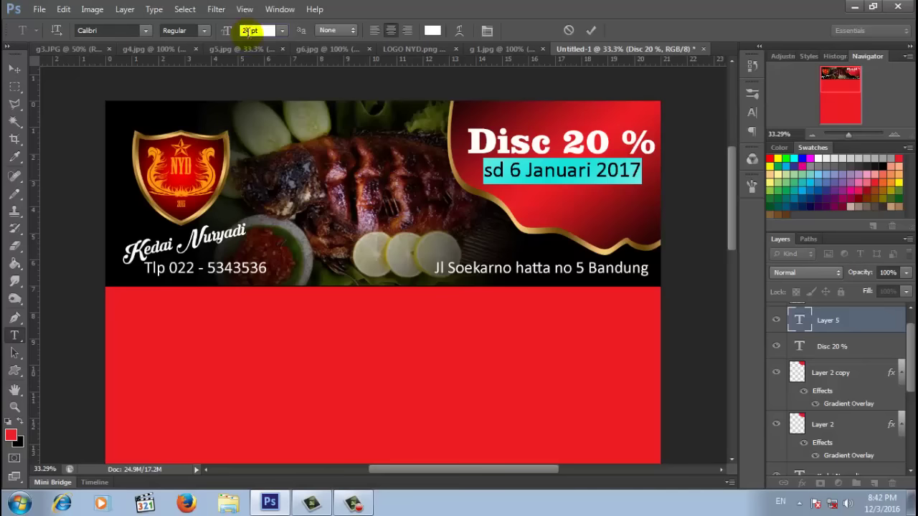
text(26)
key(Return)
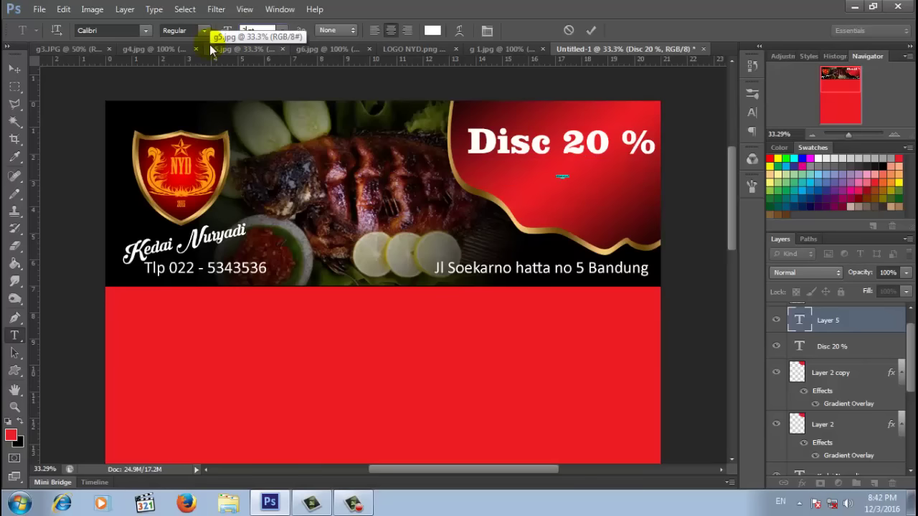
text(sd 6 Januari 2017)
click(590, 30)
click(648, 176)
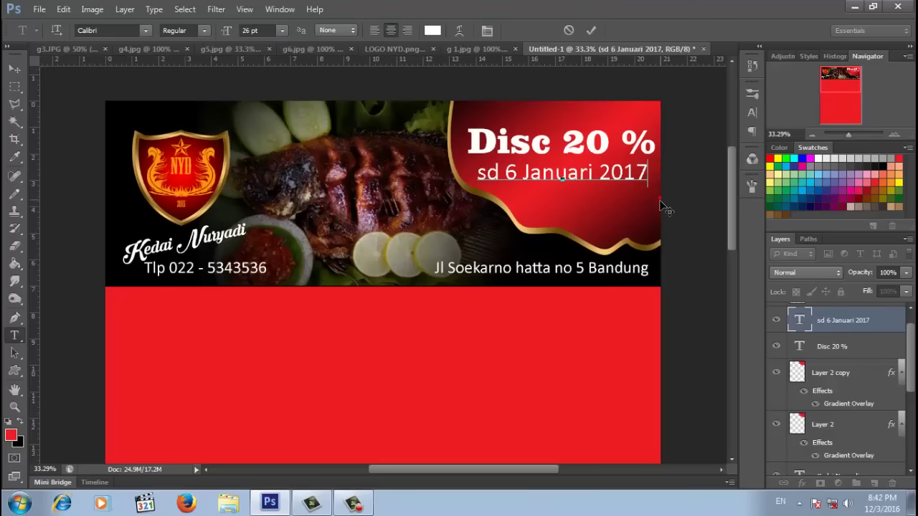
click(593, 36)
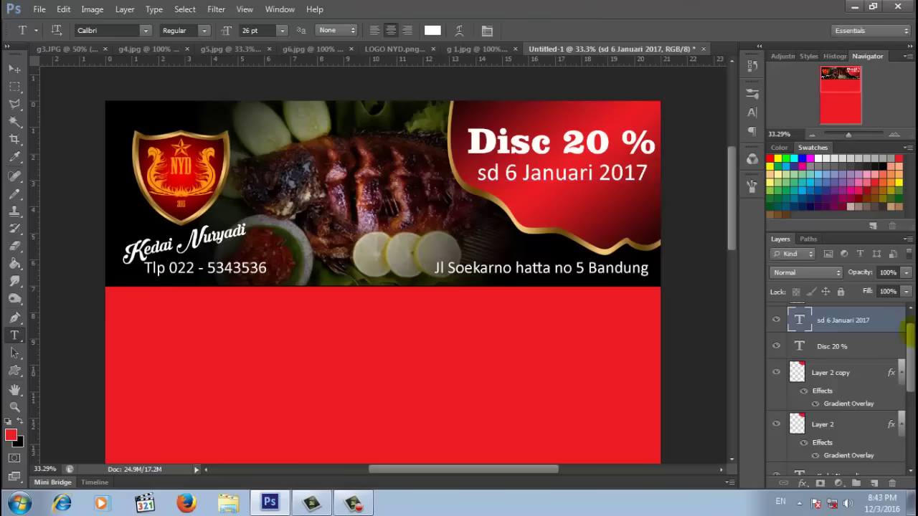
Give the date text a gold gradient overlay at angle 0 and scale 150%
right_click(851, 324)
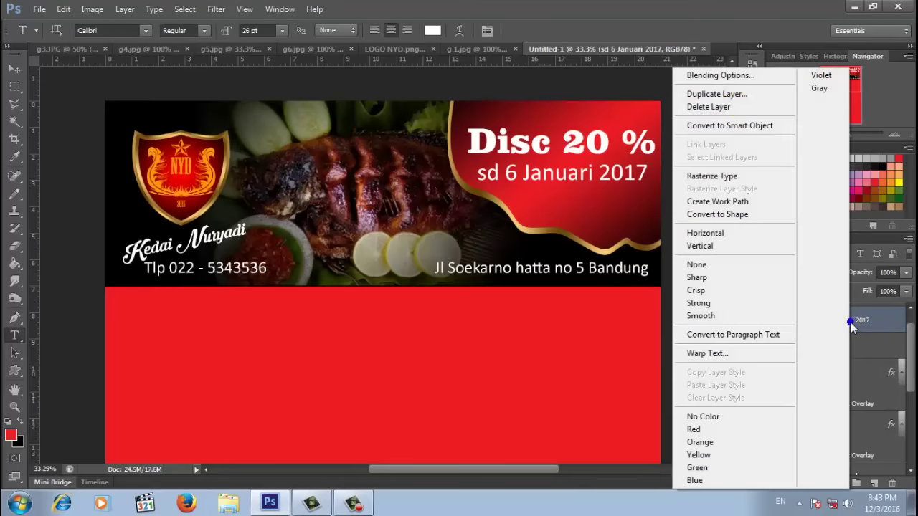
click(721, 75)
click(175, 370)
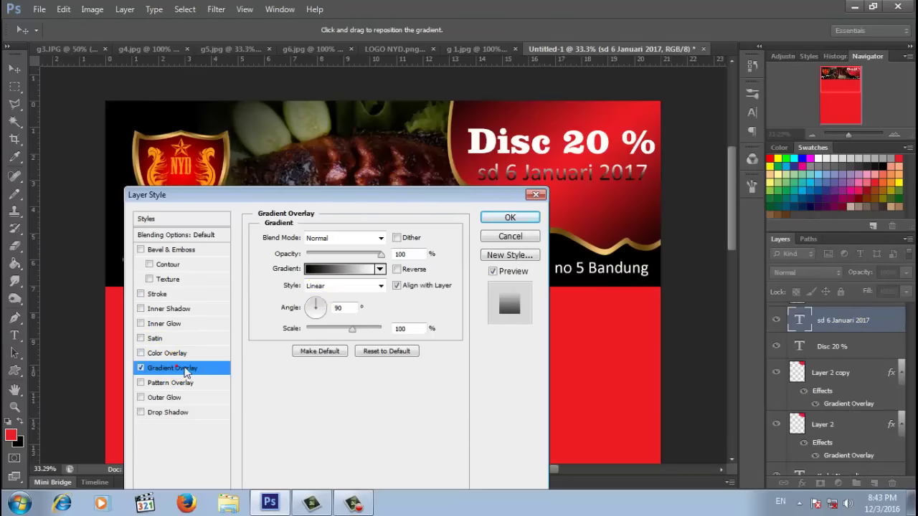
click(326, 271)
click(256, 244)
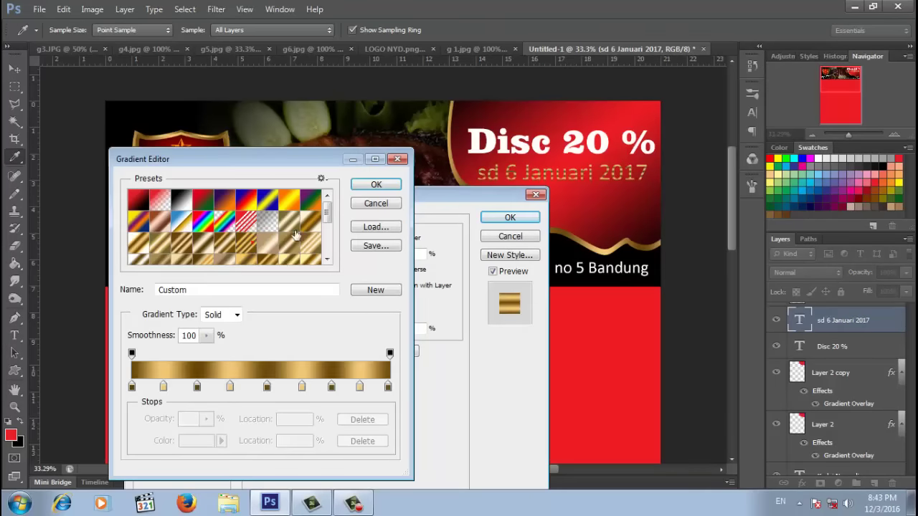
click(375, 184)
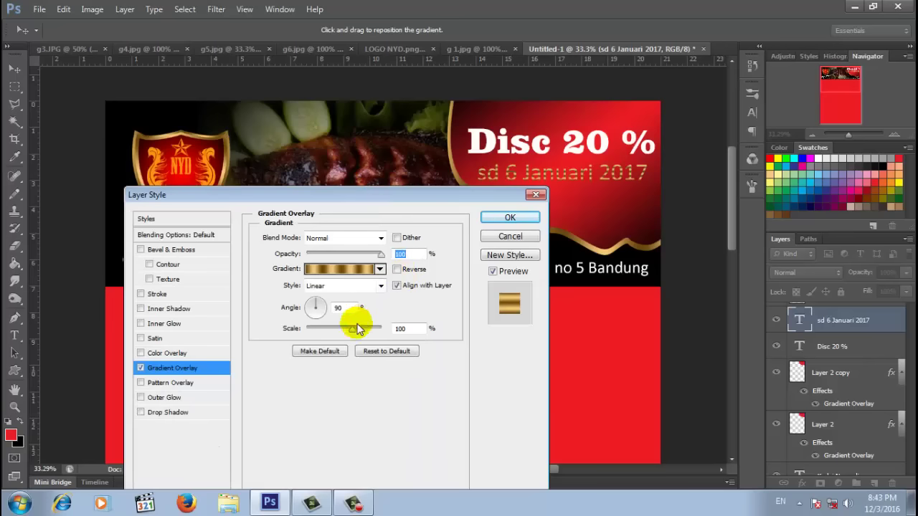
double_click(339, 309)
text(0)
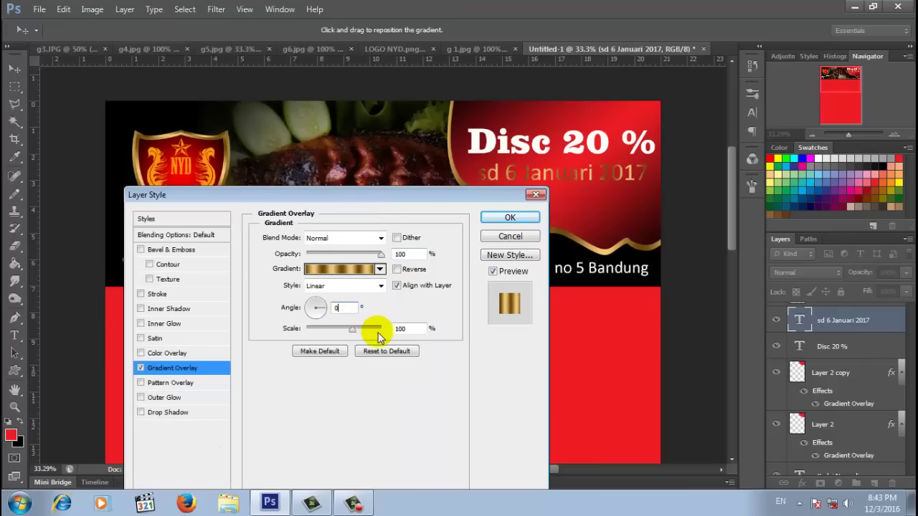
drag(352, 328, 380, 328)
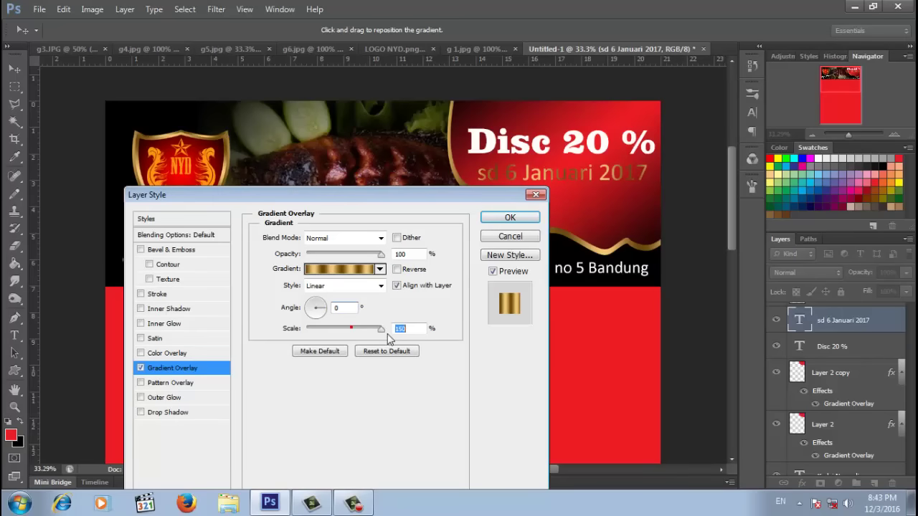
Add a drop shadow with 100% opacity and spread 30, then apply the styles
click(205, 414)
drag(360, 260, 374, 255)
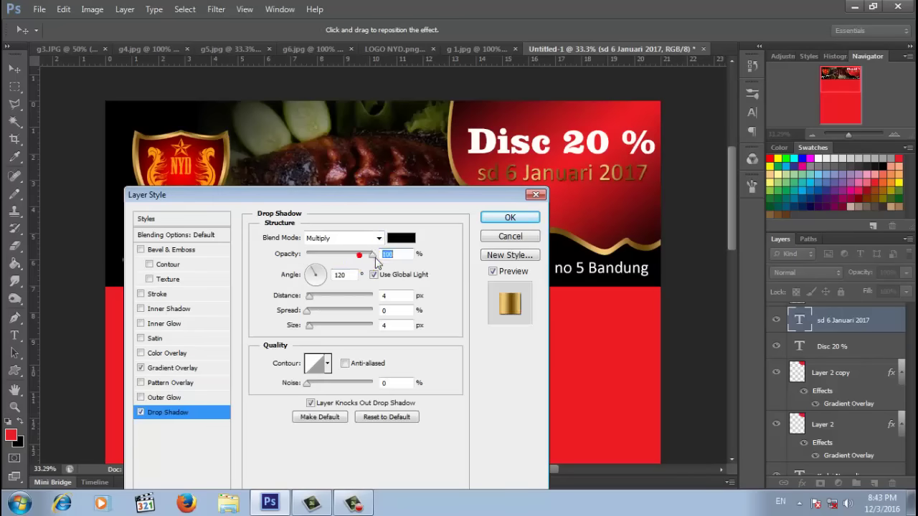
double_click(386, 311)
click(372, 323)
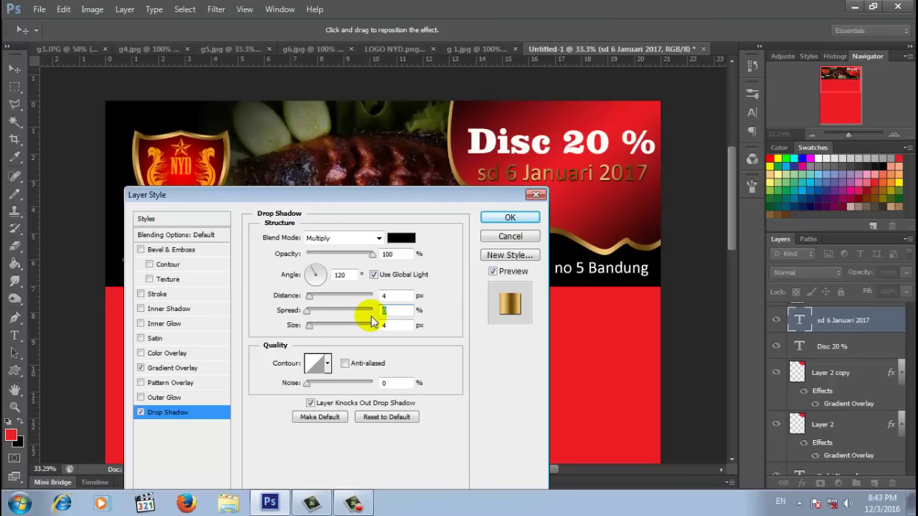
text(30)
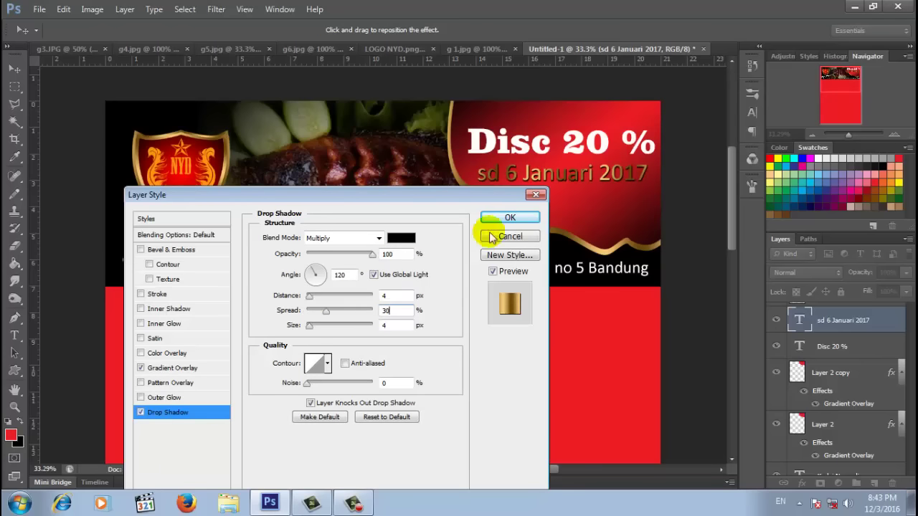
click(506, 217)
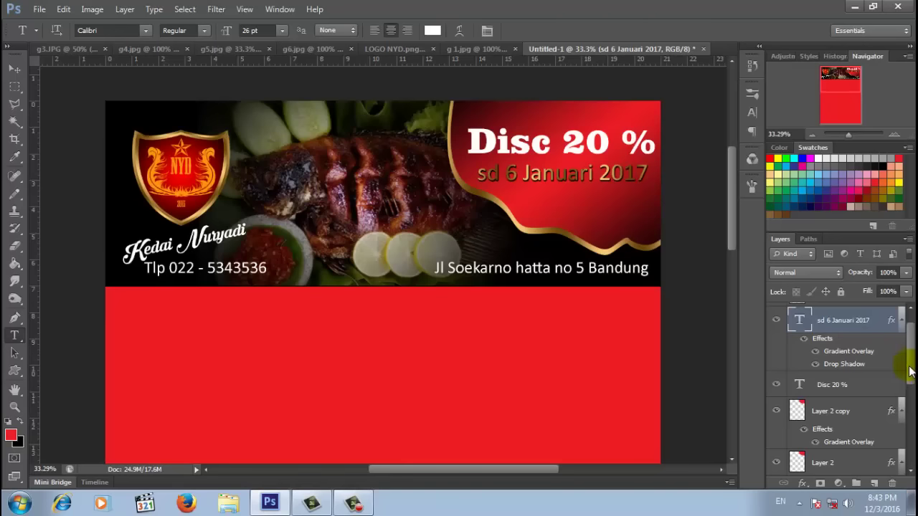
Add a new empty Layer 5 directly above the Background layer
scroll(909, 411, down, 5)
click(863, 463)
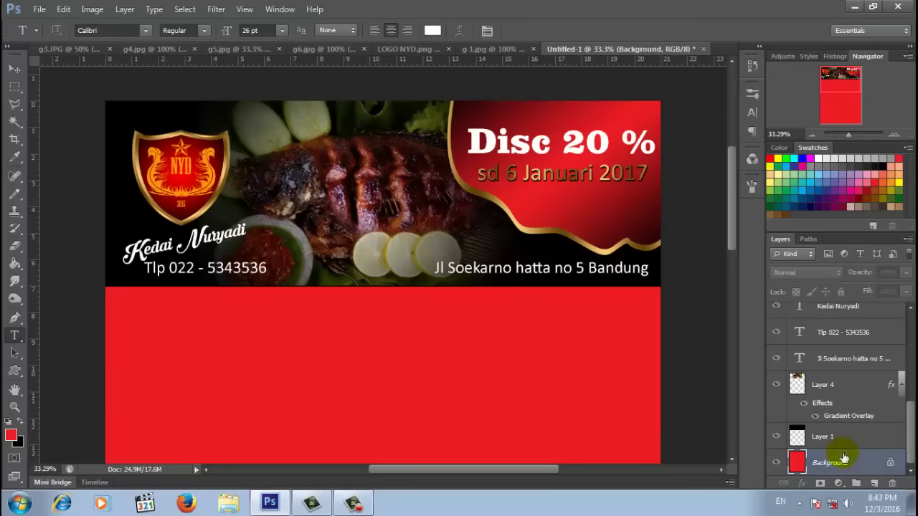
click(874, 484)
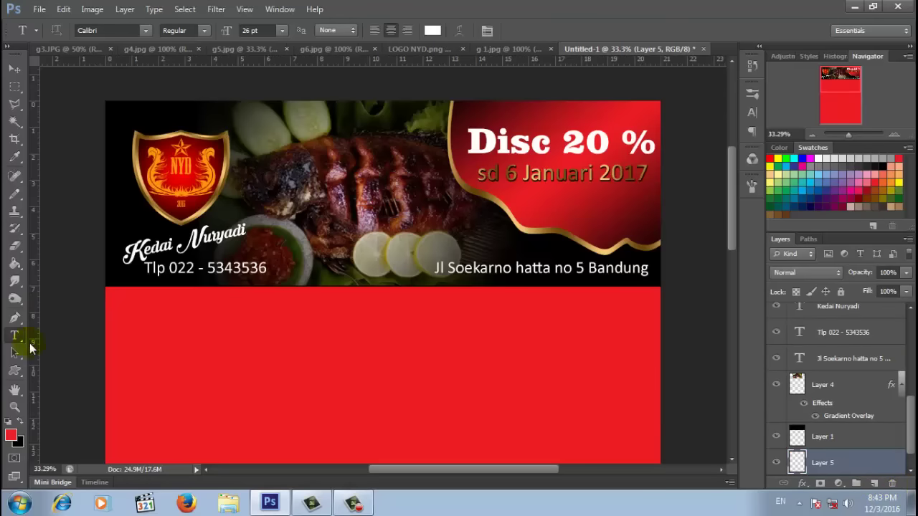
Draw a sunburst custom shape over the red area and convert it to a selection
click(15, 370)
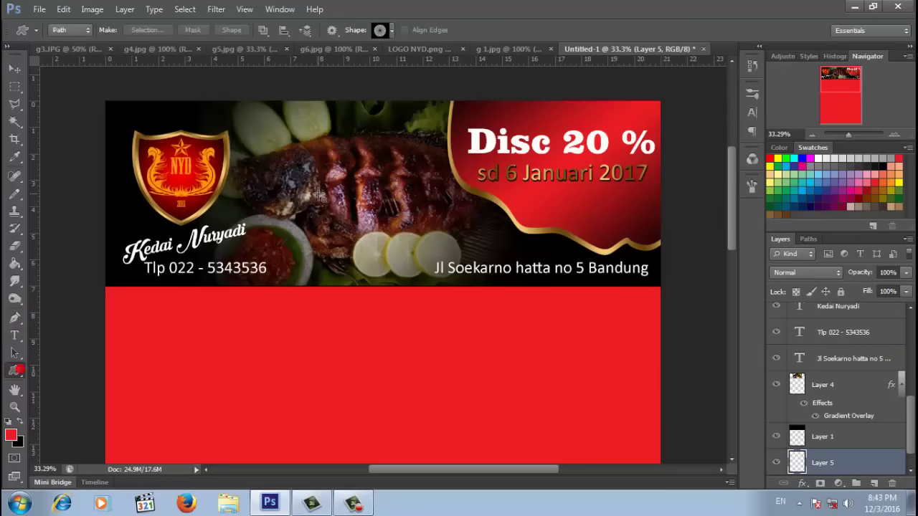
click(380, 32)
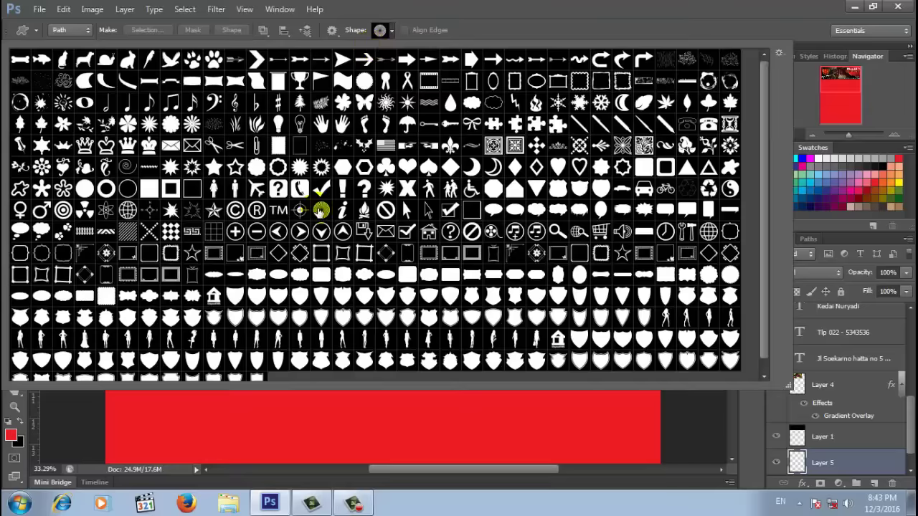
double_click(320, 209)
scroll(447, 297, down, 3)
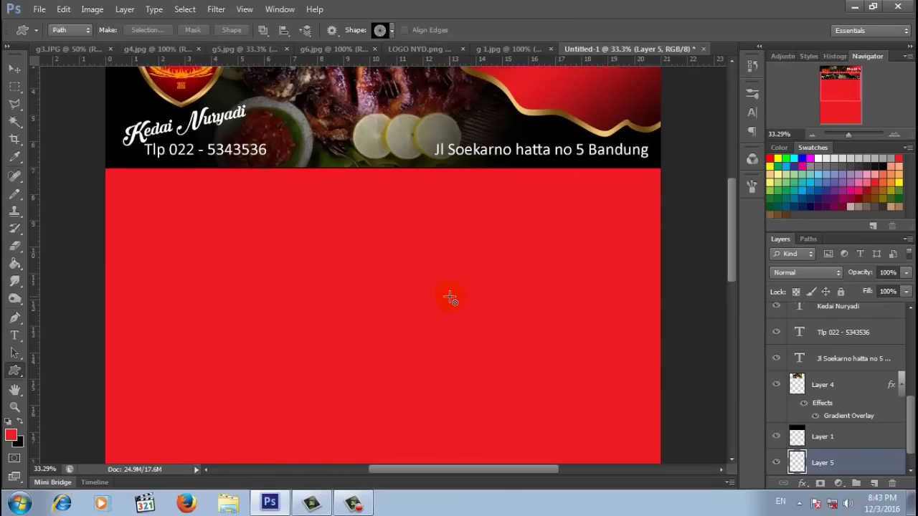
scroll(451, 300, down, 2)
drag(288, 135, 529, 331)
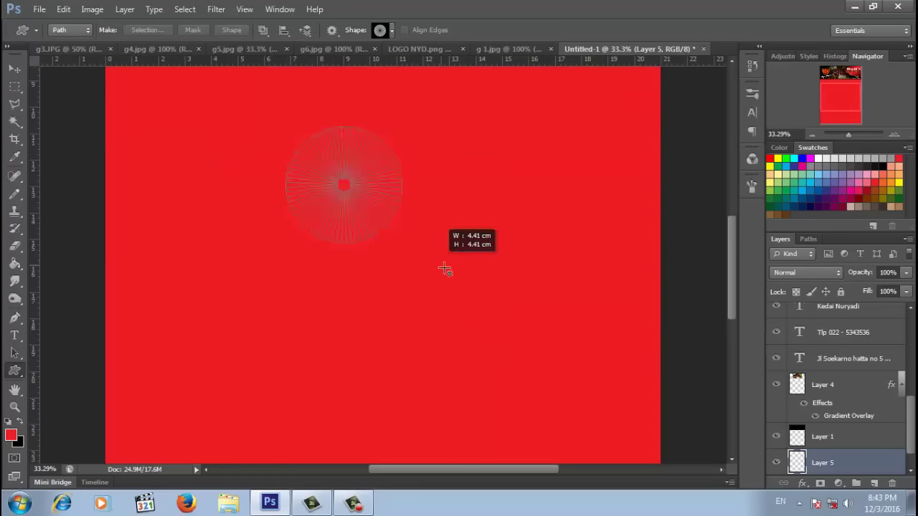
click(149, 30)
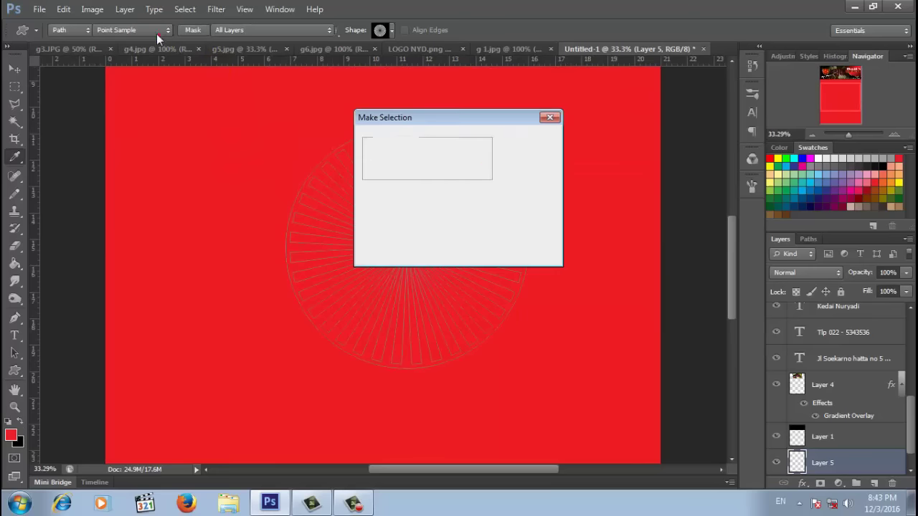
click(523, 142)
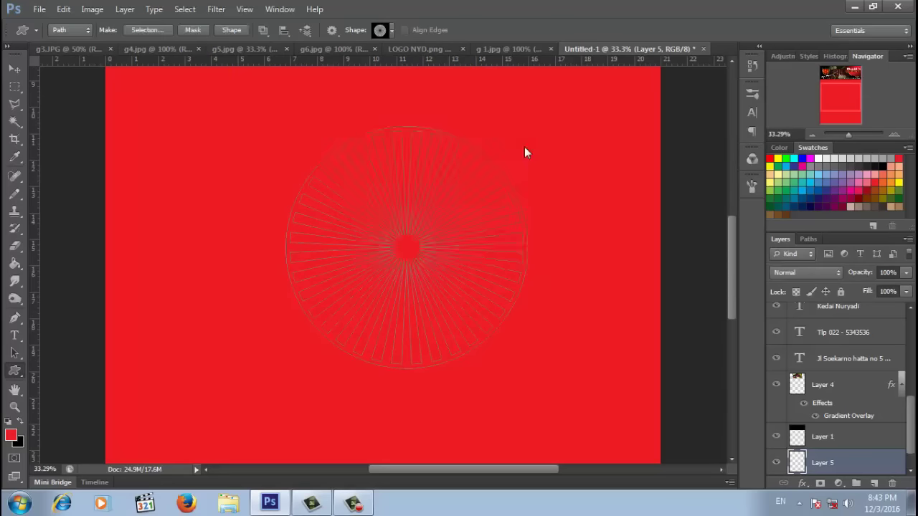
Fill the sunburst selection with orange on Layer 5 and deselect it
click(890, 166)
click(15, 263)
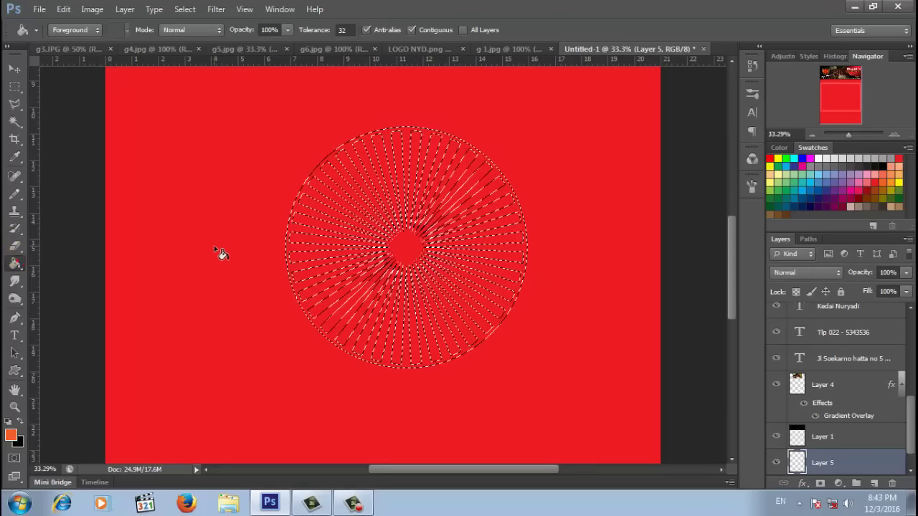
click(334, 262)
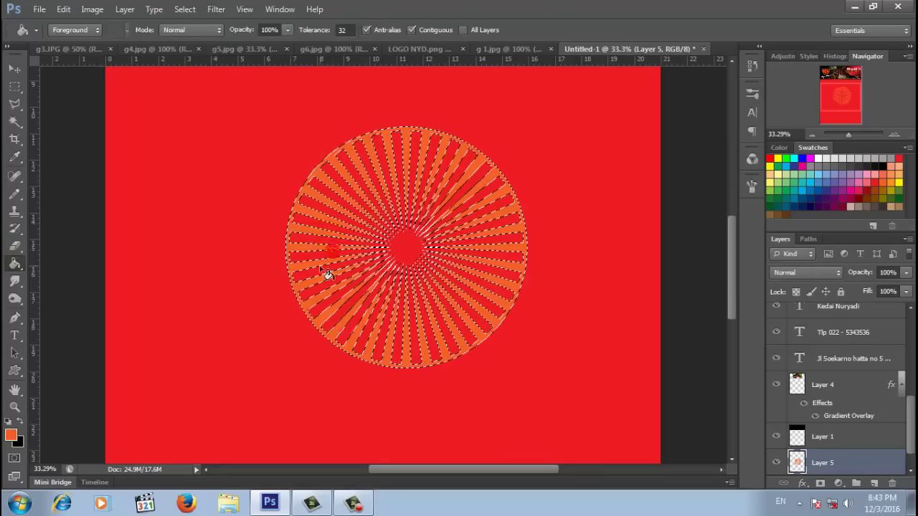
click(184, 8)
click(195, 34)
scroll(401, 216, up, 2)
scroll(407, 223, up, 1)
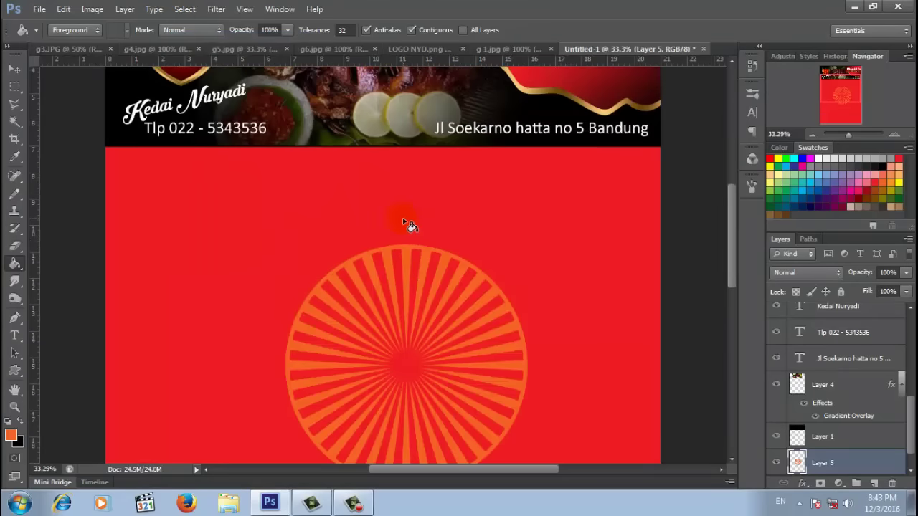
scroll(358, 208, up, 2)
scroll(322, 197, up, 1)
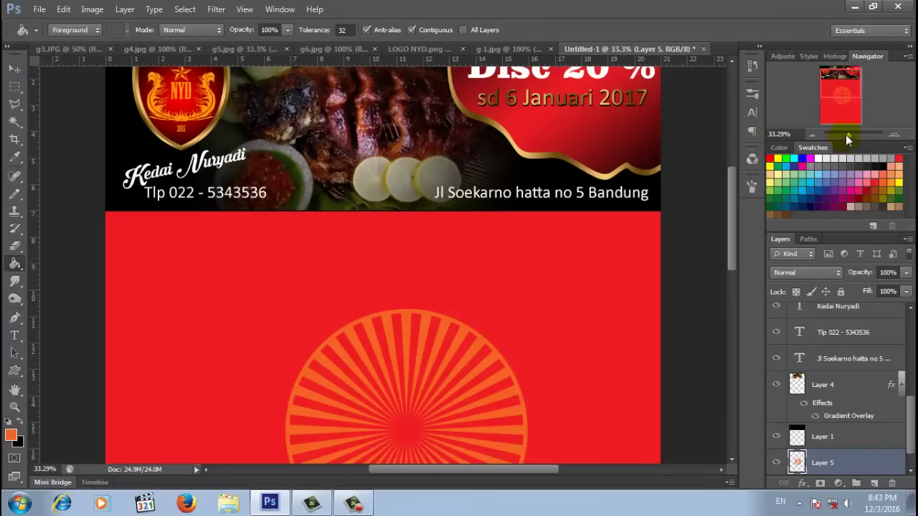
drag(847, 136, 843, 136)
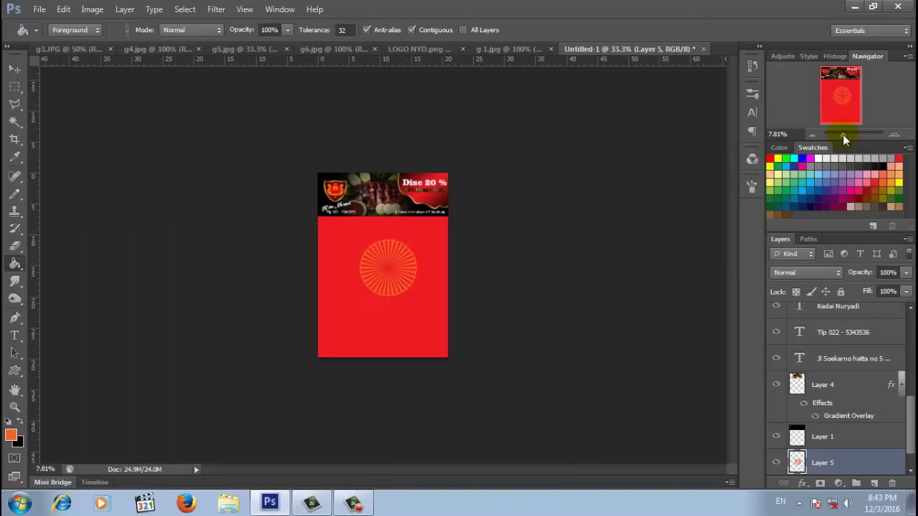
Scale the sunburst up to about 422% to cover the red area
click(15, 69)
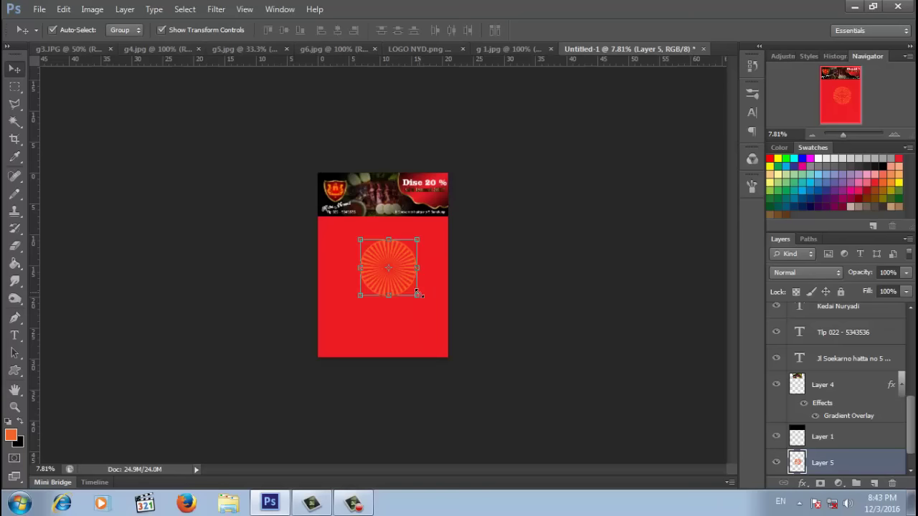
drag(419, 293, 610, 453)
mouse_move(545, 401)
mouse_down()
mouse_move(444, 331)
mouse_move(454, 342)
mouse_up()
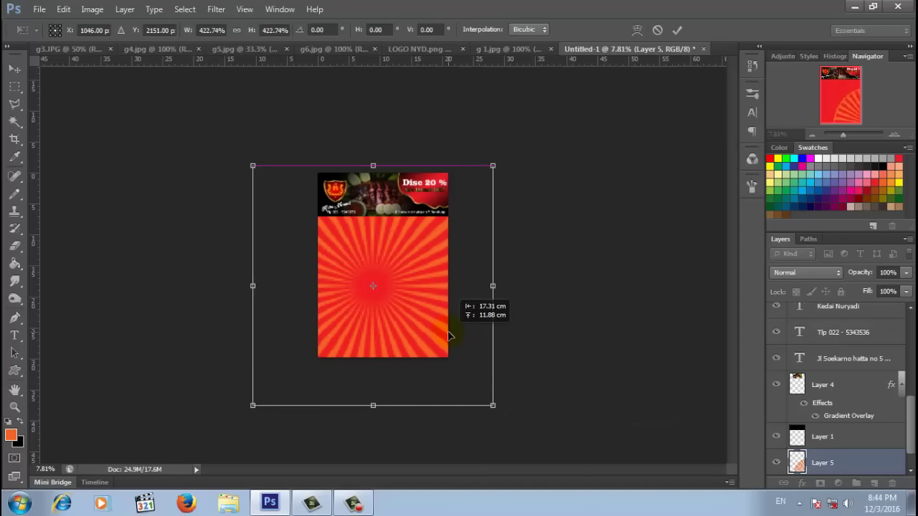
Warp the sunburst so its rays sweep from the lower right, and apply it
click(637, 31)
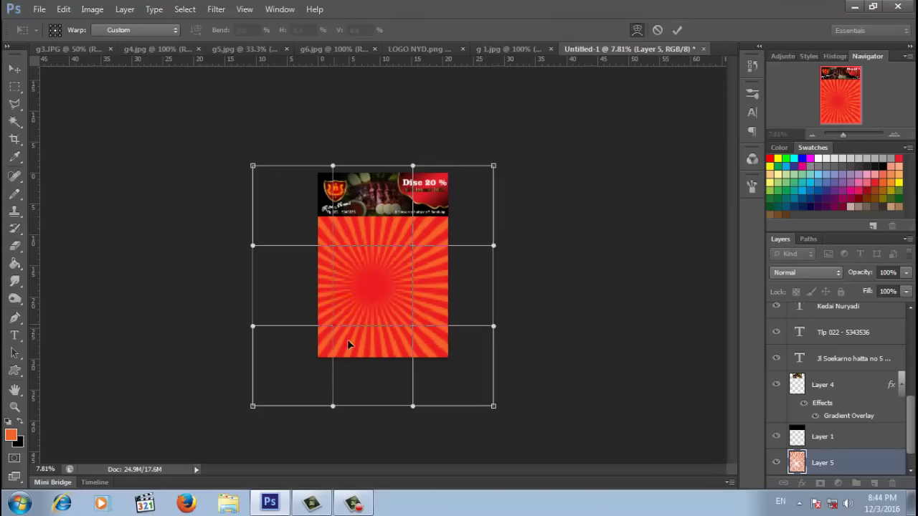
drag(348, 341, 395, 392)
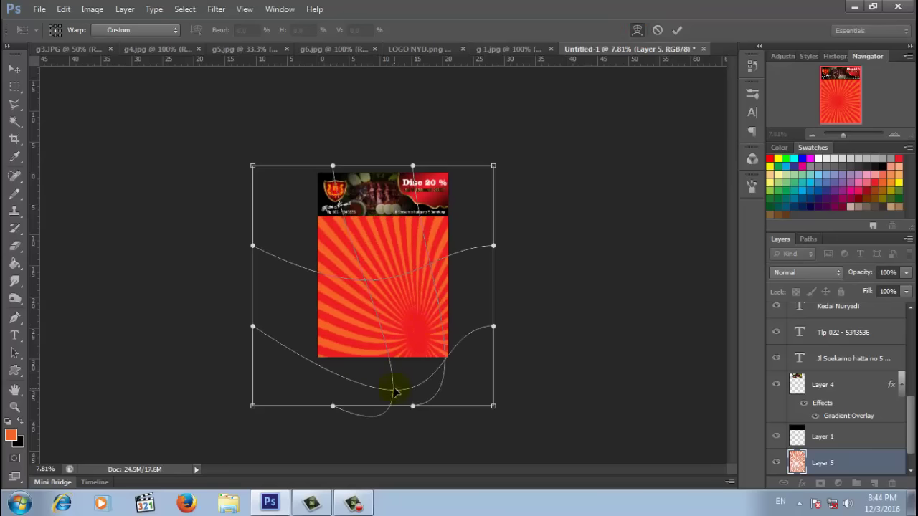
mouse_move(438, 289)
mouse_down()
mouse_move(426, 268)
mouse_move(440, 323)
mouse_move(459, 304)
mouse_move(478, 303)
mouse_move(462, 298)
mouse_up()
mouse_move(399, 299)
mouse_down()
mouse_move(385, 288)
mouse_move(399, 278)
mouse_up()
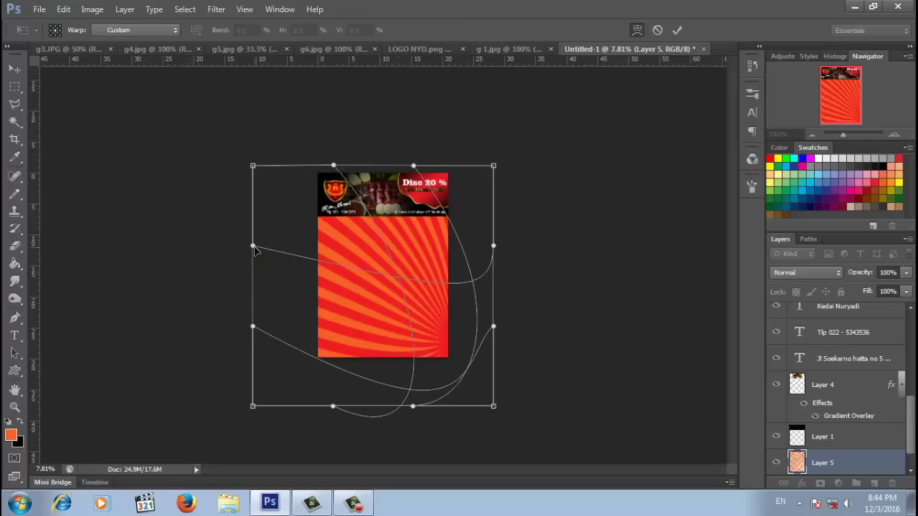
drag(252, 246, 250, 267)
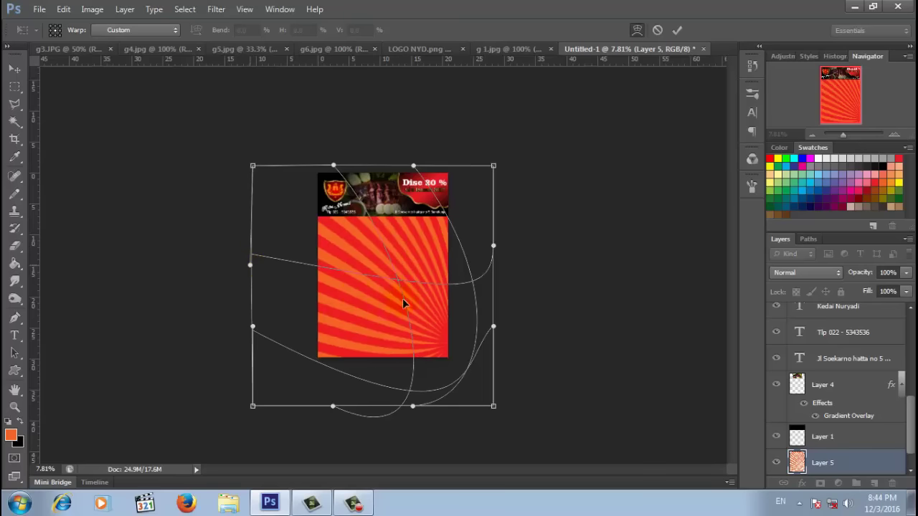
click(677, 30)
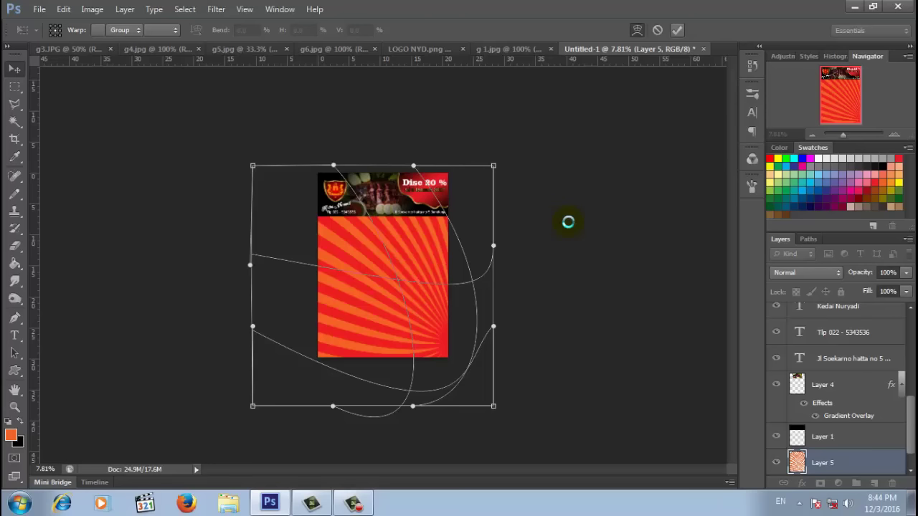
drag(844, 136, 847, 134)
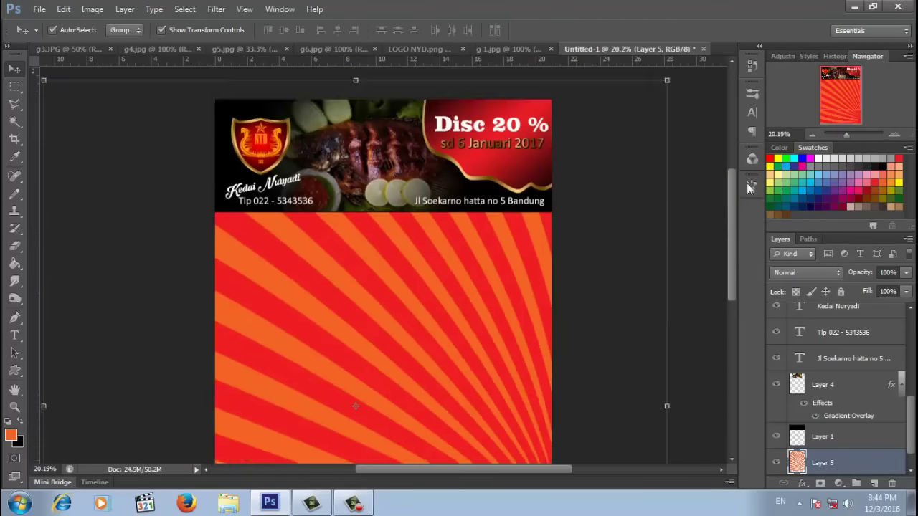
scroll(474, 113, up, 3)
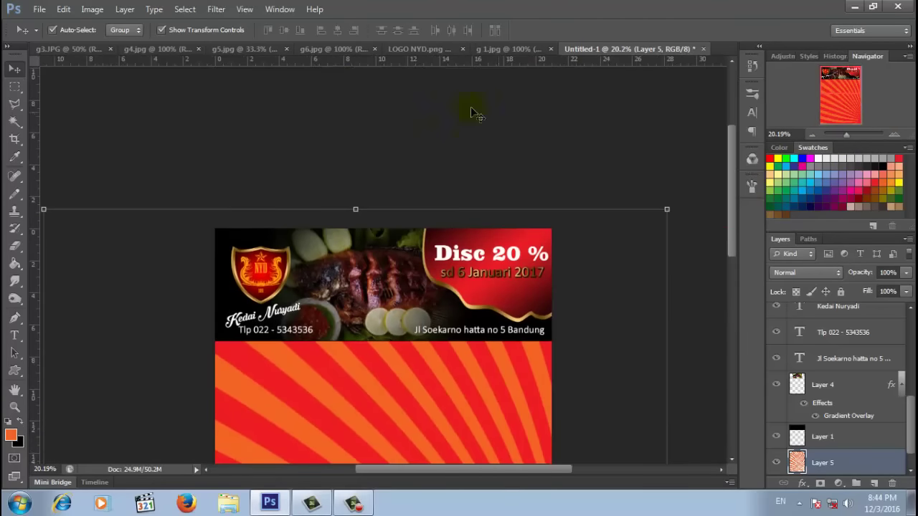
Close LOGO NYD.png without saving and drag photos g6, g5, g4 and g3 onto Untitled-1
click(461, 49)
click(471, 198)
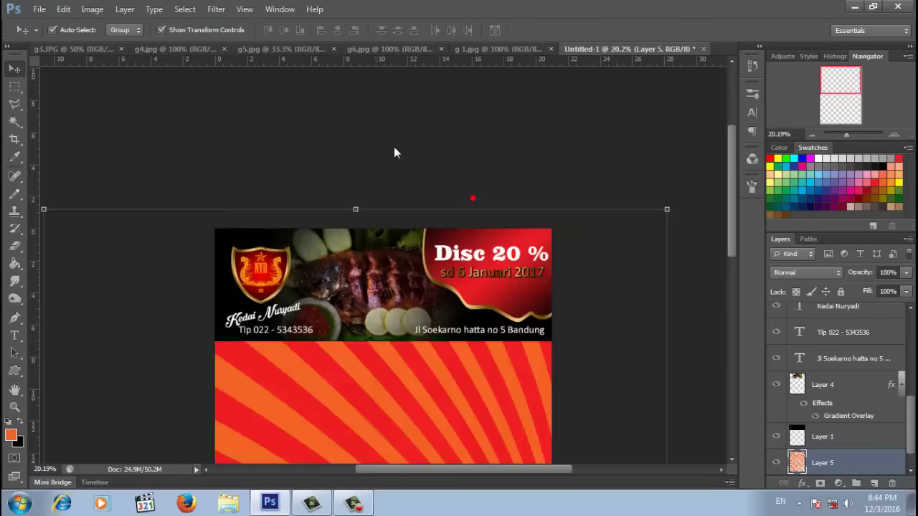
click(386, 48)
mouse_move(384, 113)
mouse_down()
mouse_move(577, 52)
mouse_move(479, 314)
mouse_up()
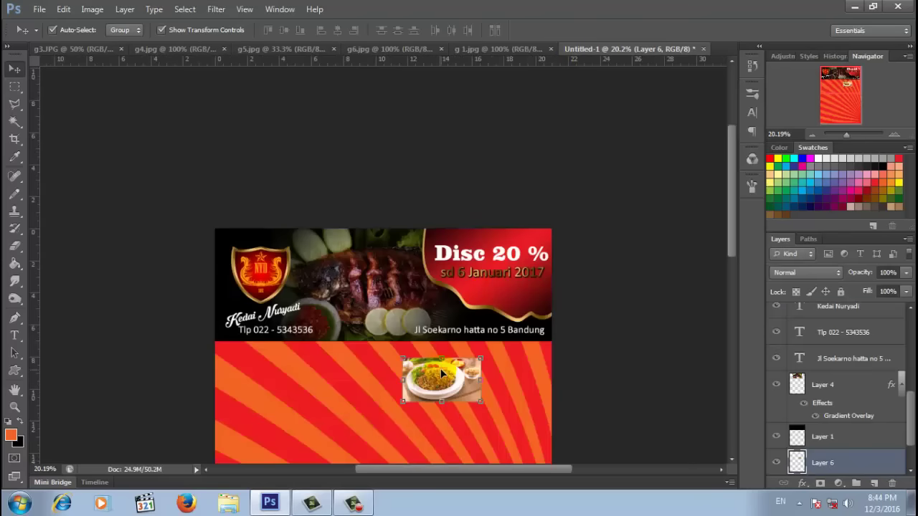
click(298, 49)
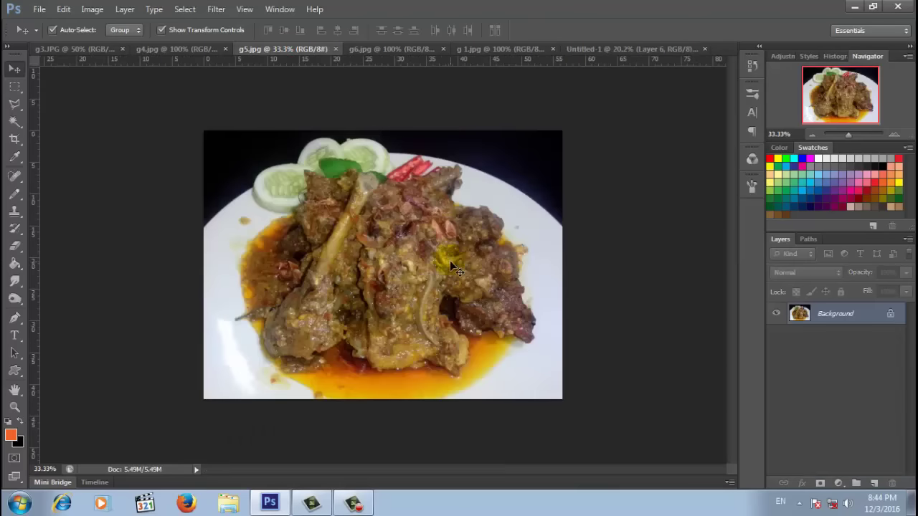
mouse_move(450, 260)
mouse_down()
mouse_move(601, 41)
mouse_move(348, 388)
mouse_up()
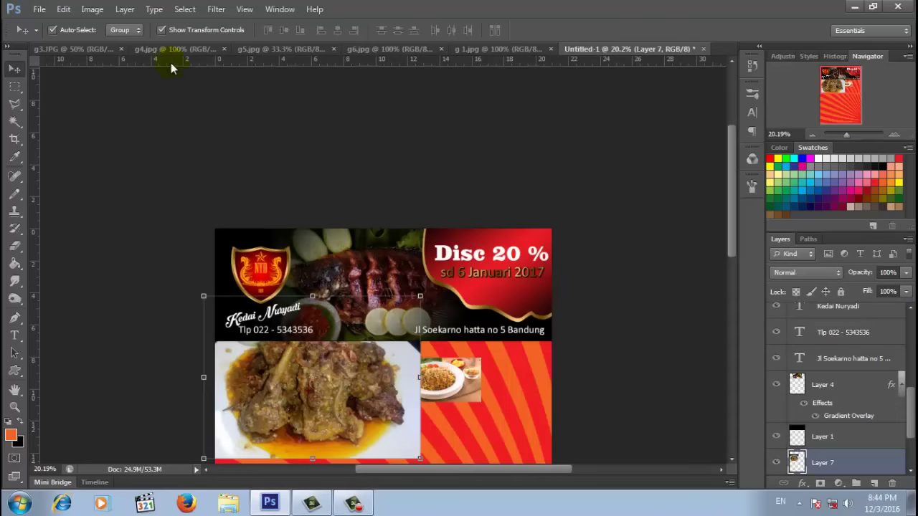
click(175, 50)
mouse_move(517, 321)
mouse_down()
mouse_move(603, 48)
mouse_move(478, 343)
mouse_up()
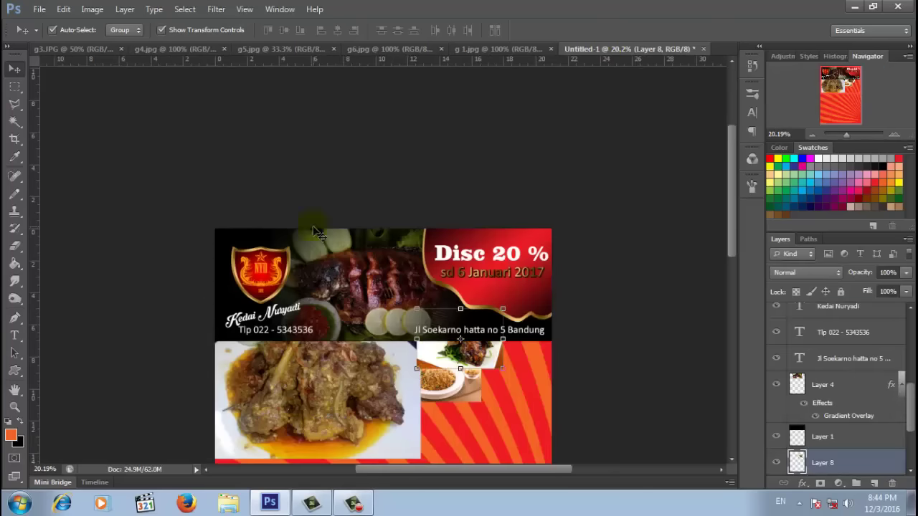
click(104, 49)
mouse_move(344, 140)
mouse_down()
mouse_move(610, 51)
mouse_move(457, 310)
mouse_up()
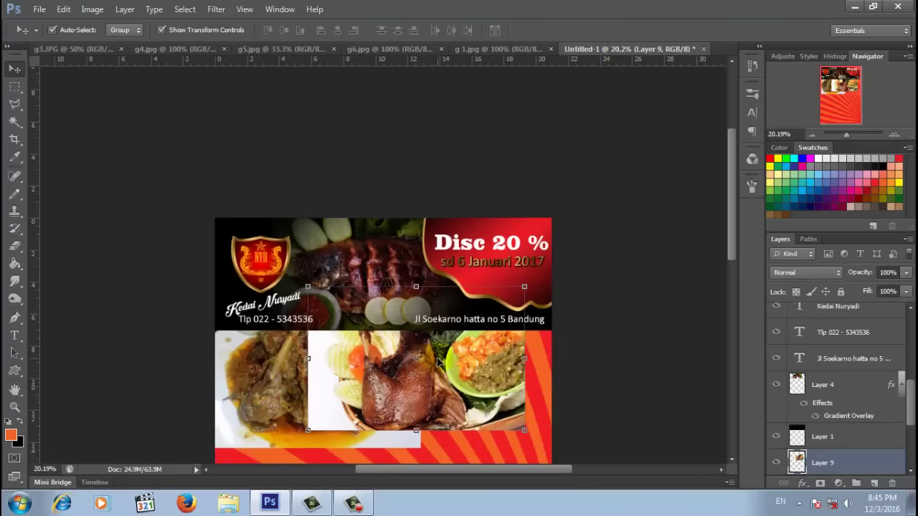
Reposition the placed photos, moving the meat photo down and right
scroll(457, 310, down, 3)
scroll(457, 310, down, 3)
mouse_move(452, 141)
mouse_down()
mouse_move(416, 451)
mouse_move(413, 370)
mouse_up()
drag(379, 180, 391, 240)
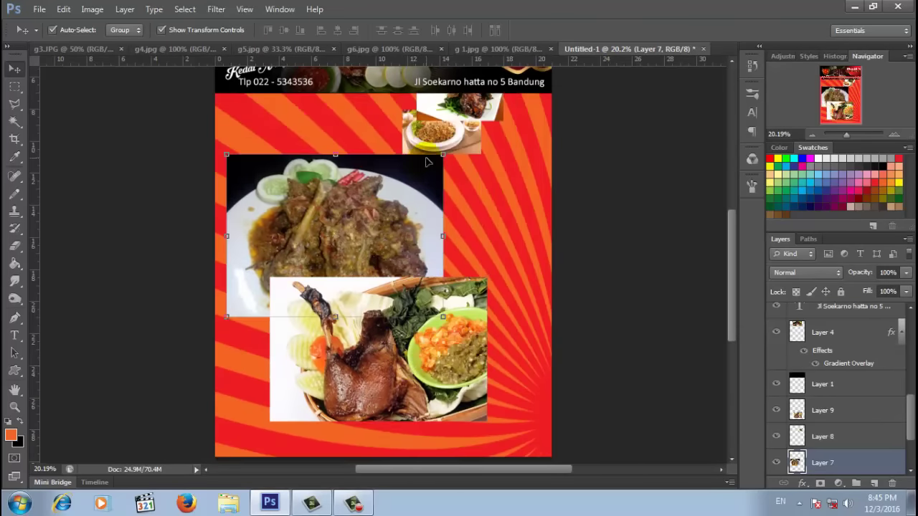
Delete the duck photo layer and move the fried-chicken photo down and right
click(432, 373)
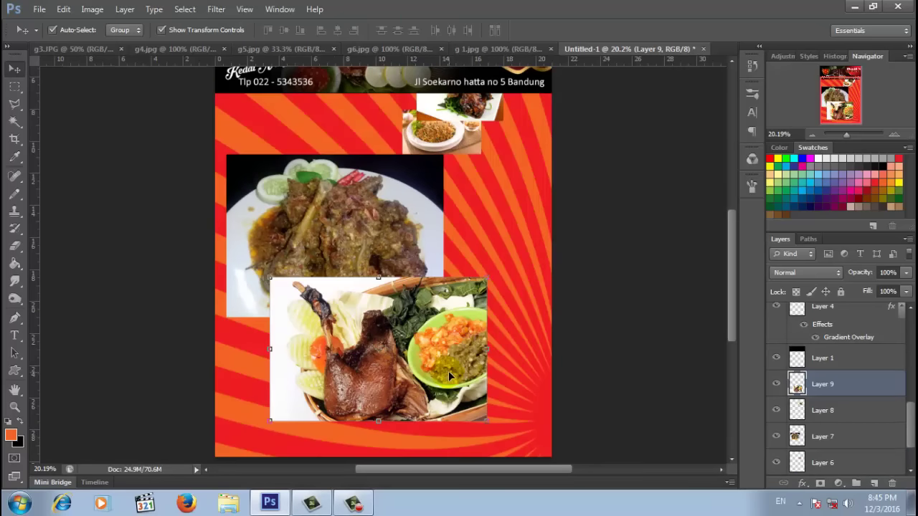
key(Delete)
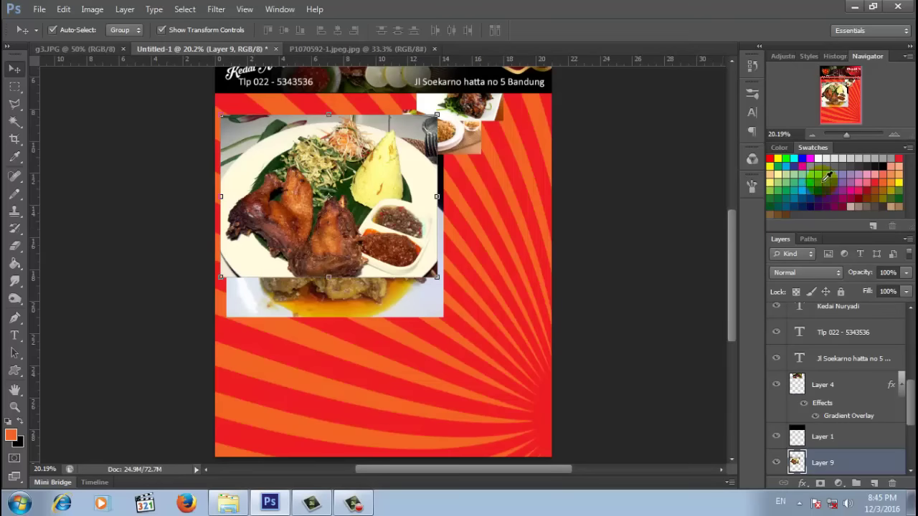
click(851, 135)
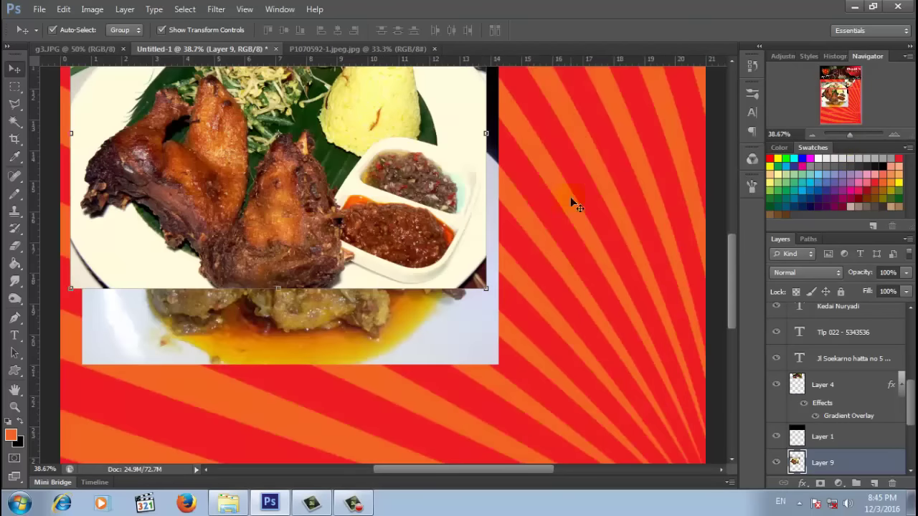
drag(464, 197, 561, 315)
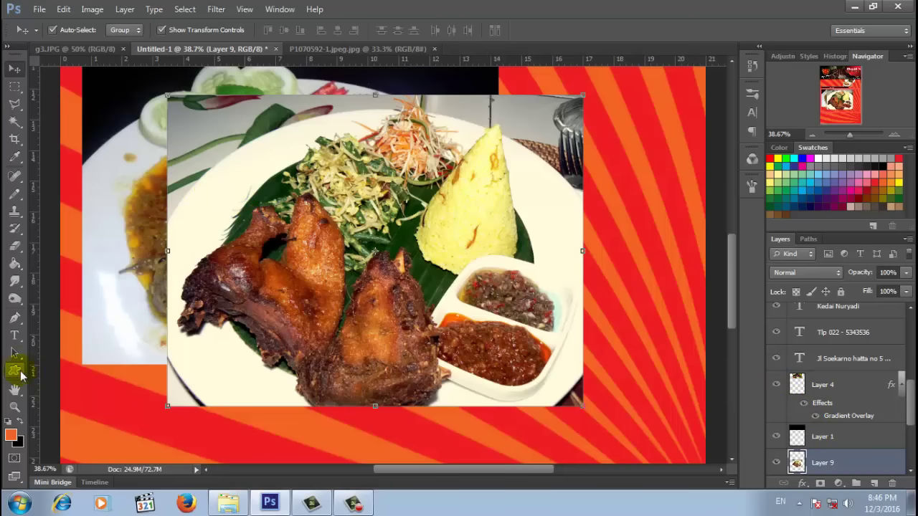
Draw a 50 px radius rounded-rectangle path over the fried-chicken photo and make it a selection
click(21, 373)
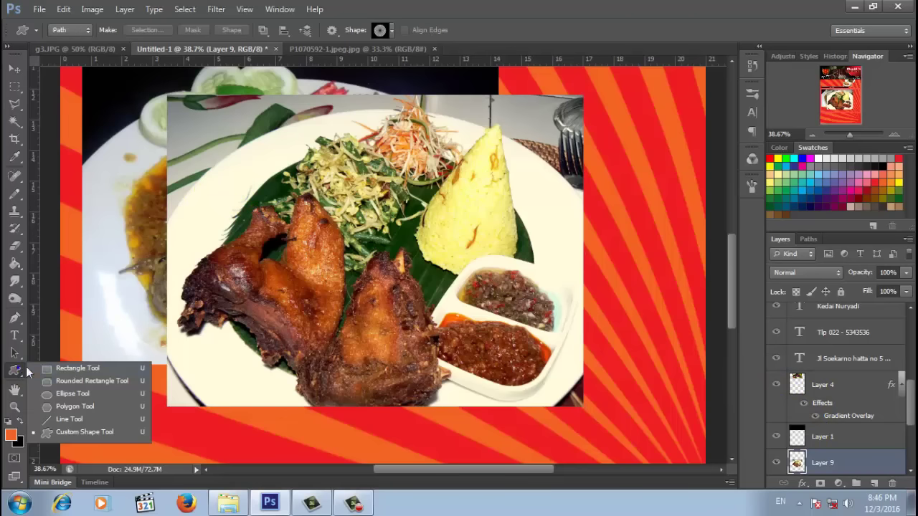
click(84, 381)
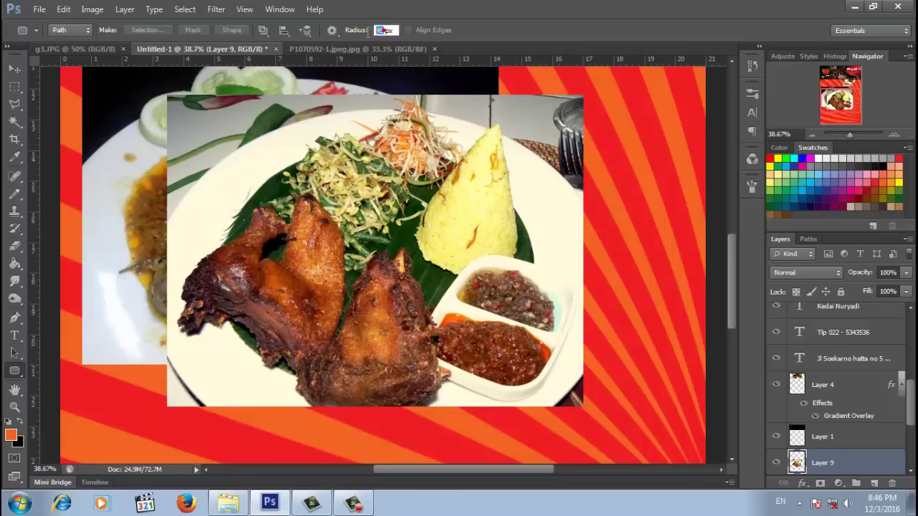
text(50)
drag(190, 112, 562, 394)
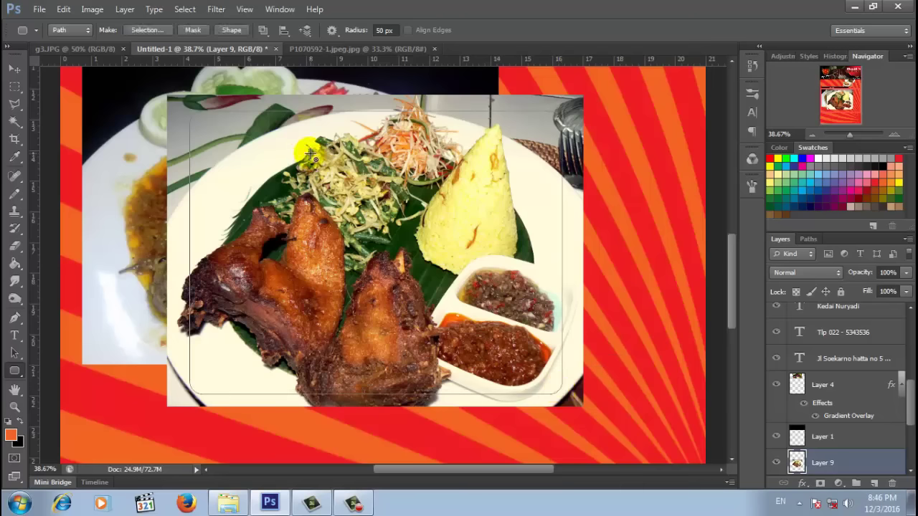
click(147, 29)
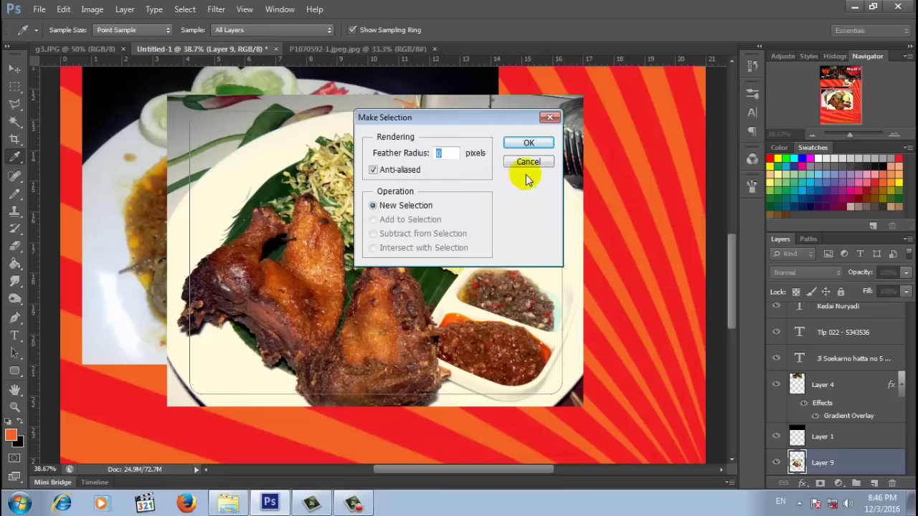
click(530, 144)
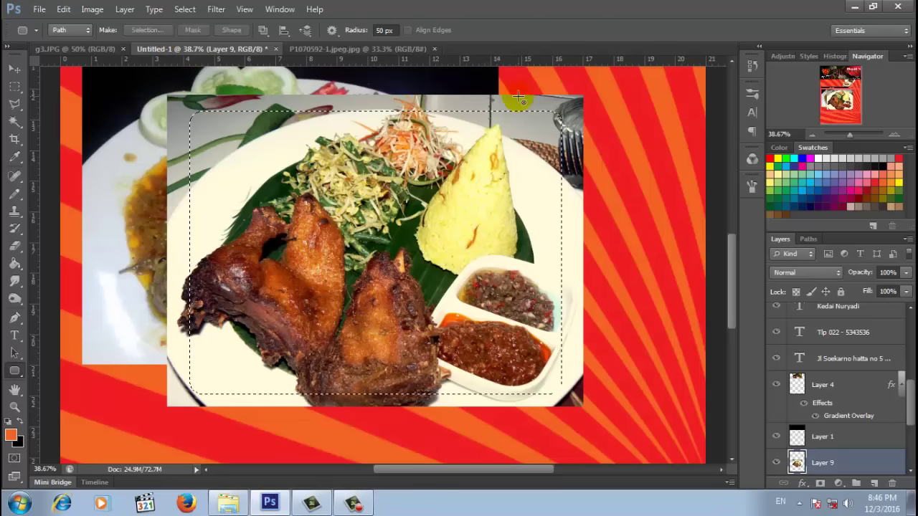
Invert the selection, delete the photo's corners, deselect, and shift the photo down-right
right_click(457, 131)
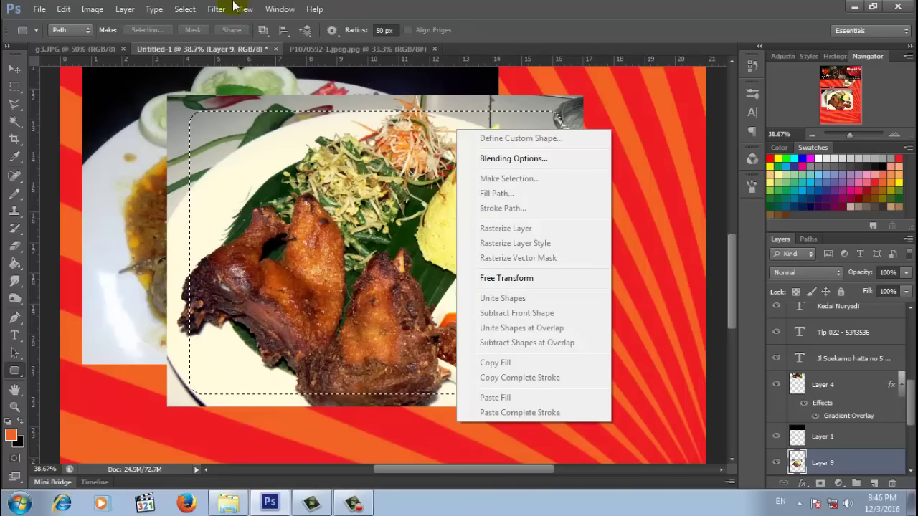
click(188, 10)
click(186, 11)
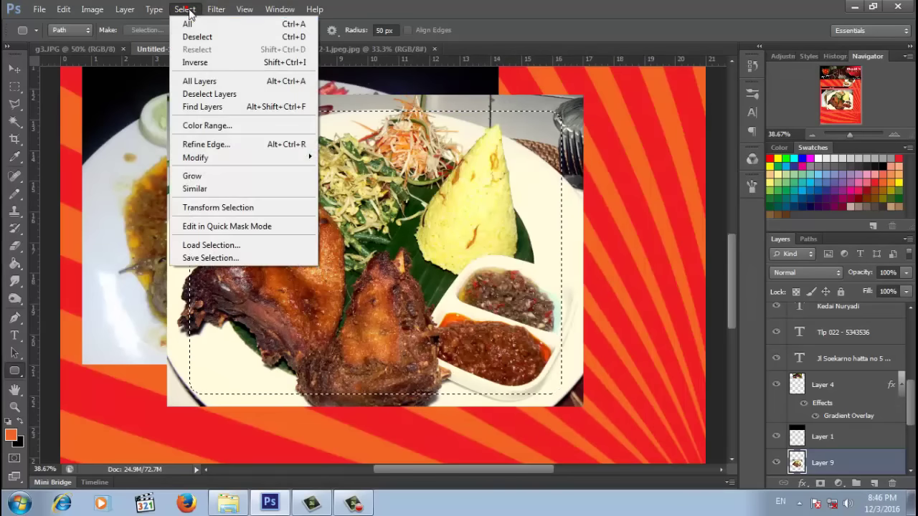
click(205, 59)
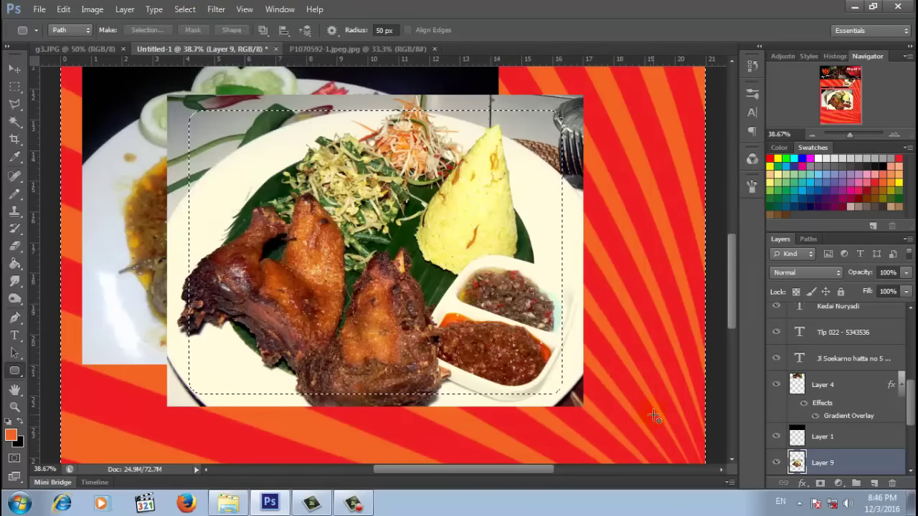
key(Delete)
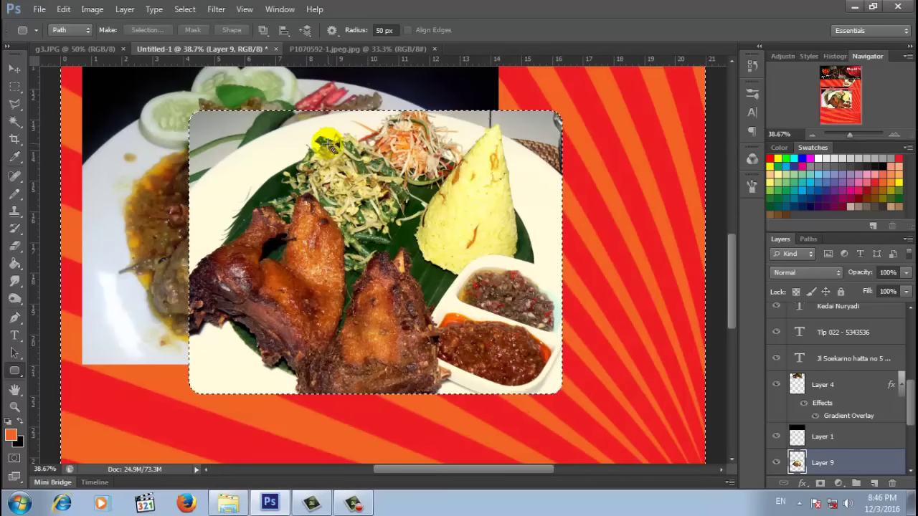
click(189, 14)
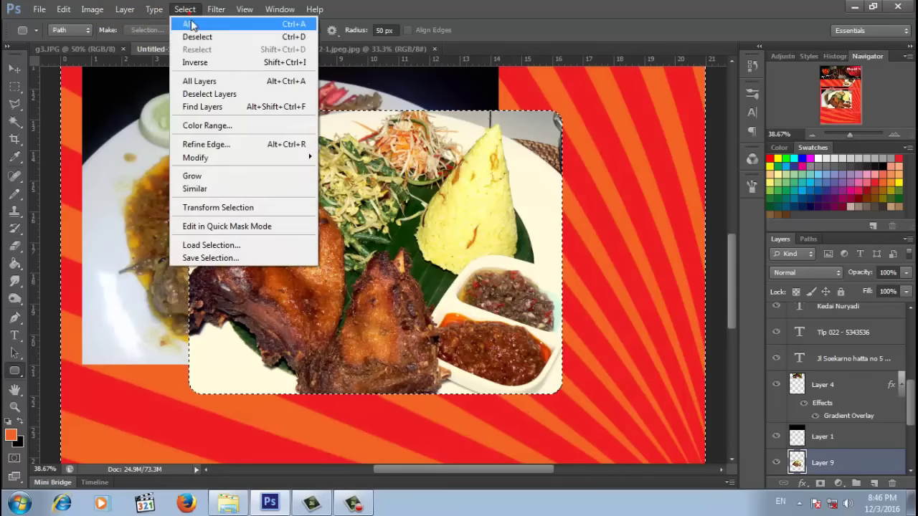
click(196, 35)
click(14, 69)
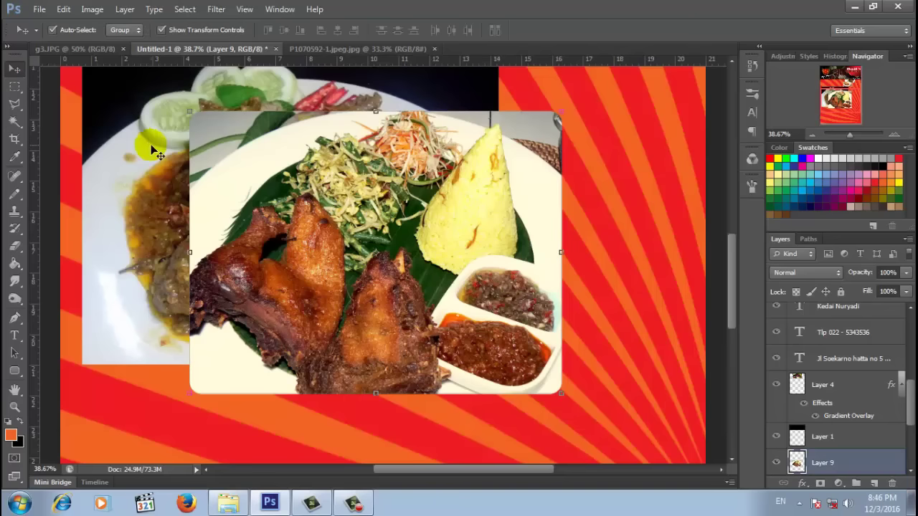
drag(415, 188, 466, 242)
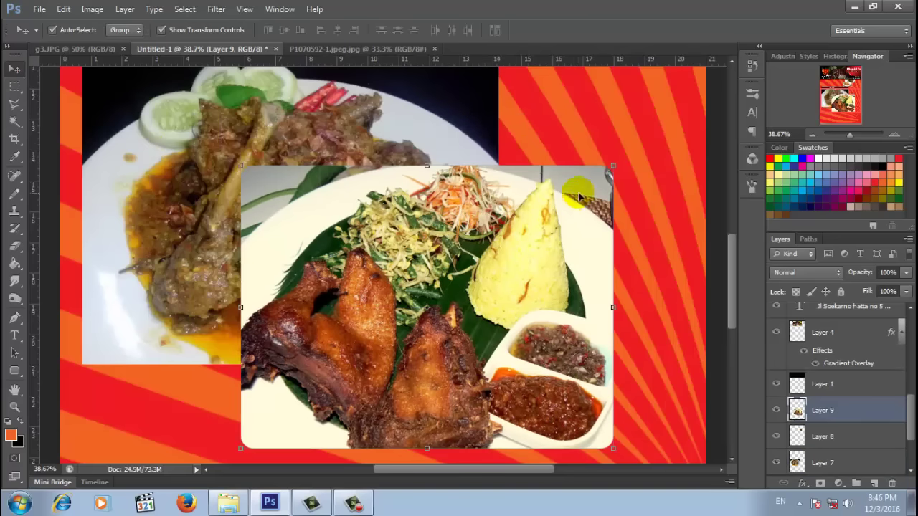
Scale the fried-chicken photo to about 69% and rearrange it and the meat photo
drag(613, 168, 498, 253)
drag(458, 302, 617, 274)
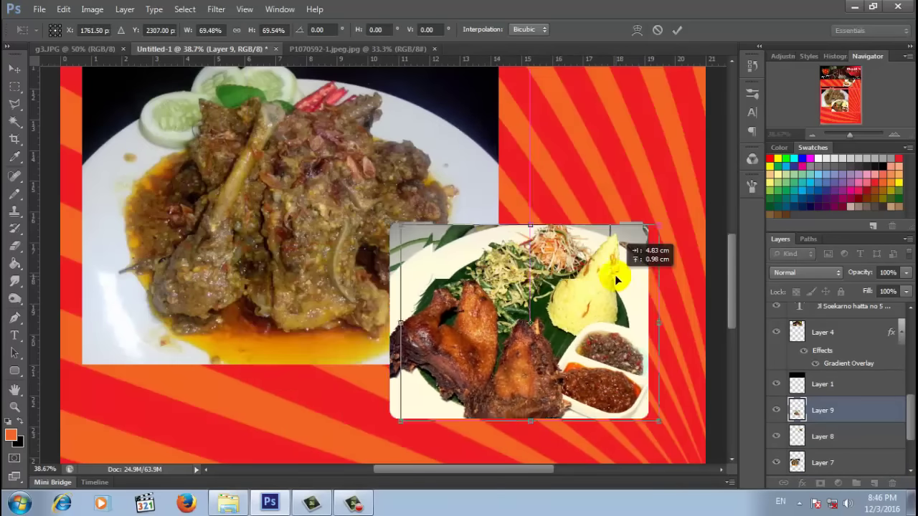
click(676, 30)
drag(394, 173, 343, 201)
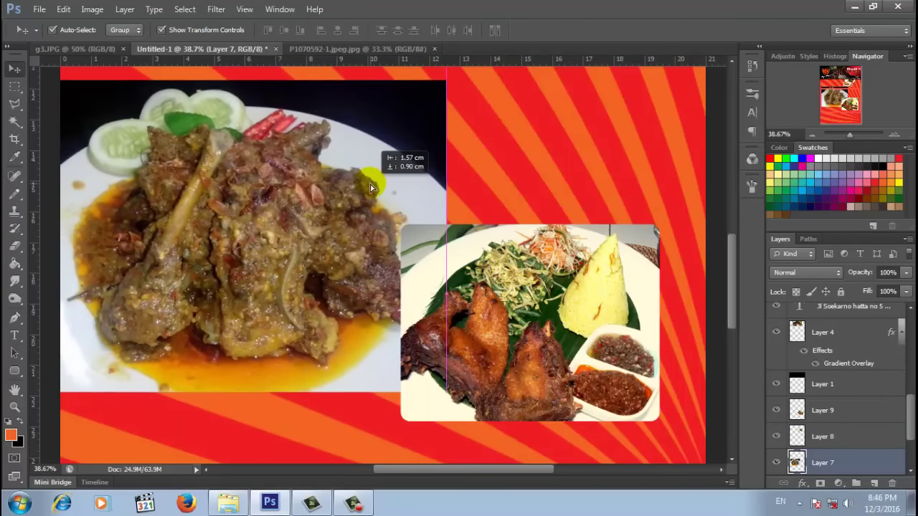
mouse_move(561, 270)
mouse_down()
mouse_move(608, 194)
mouse_move(604, 156)
mouse_up()
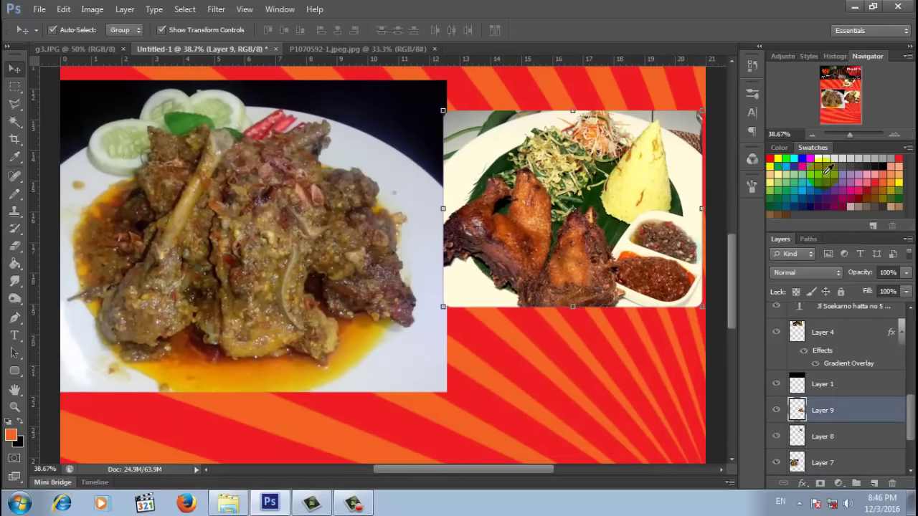
Zoom out, stack the photos down the left side, and resize the grilled-chicken photo
drag(852, 134, 845, 136)
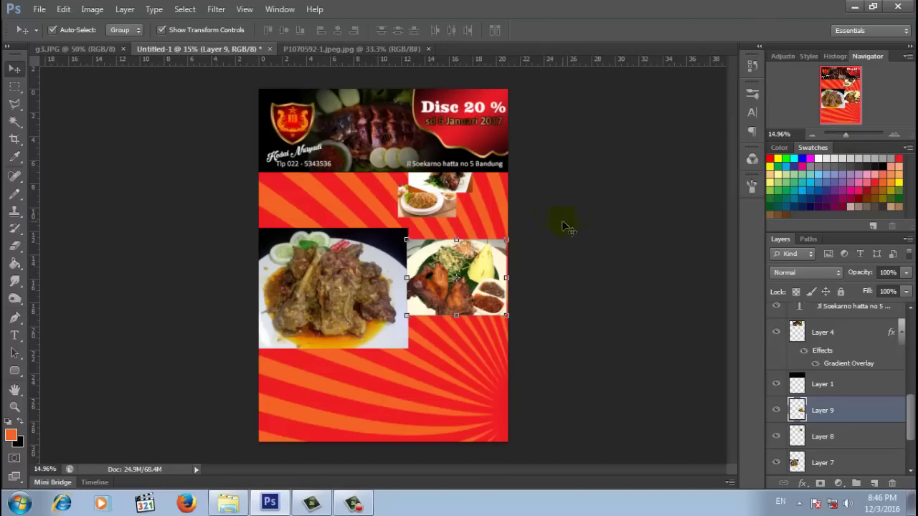
mouse_move(362, 319)
mouse_down()
mouse_move(415, 375)
mouse_move(393, 389)
mouse_up()
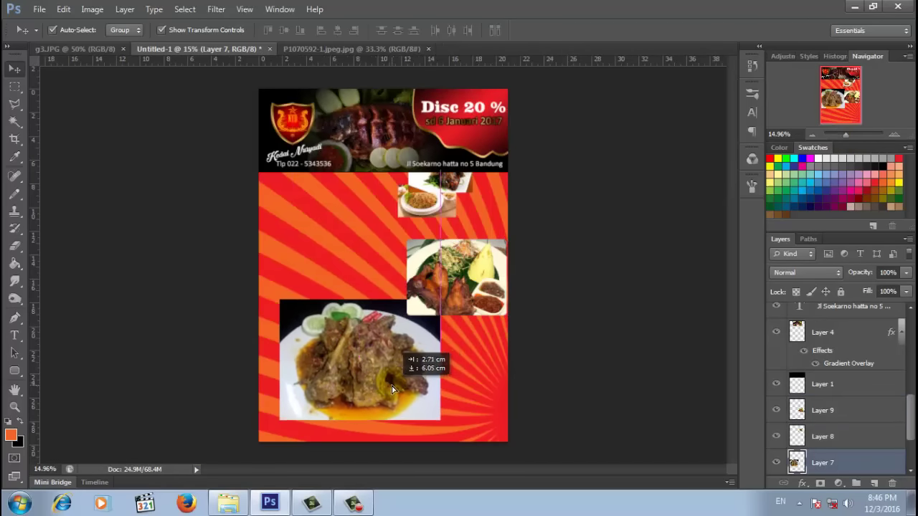
mouse_move(476, 282)
mouse_down()
mouse_move(453, 267)
mouse_move(375, 253)
mouse_move(348, 233)
mouse_up()
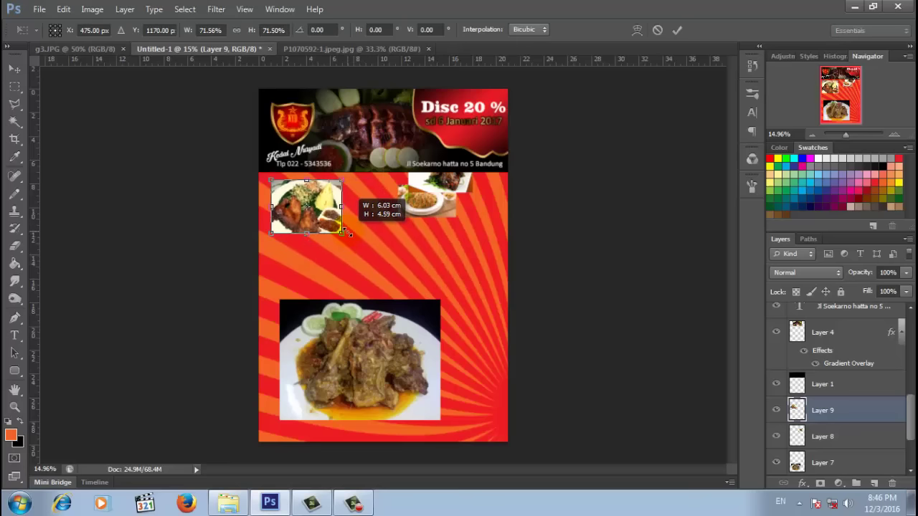
click(676, 29)
click(405, 328)
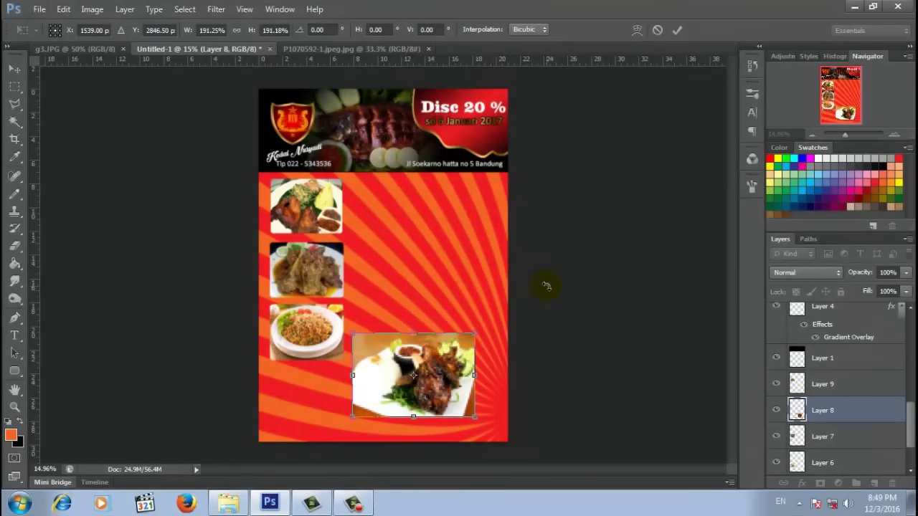
click(678, 30)
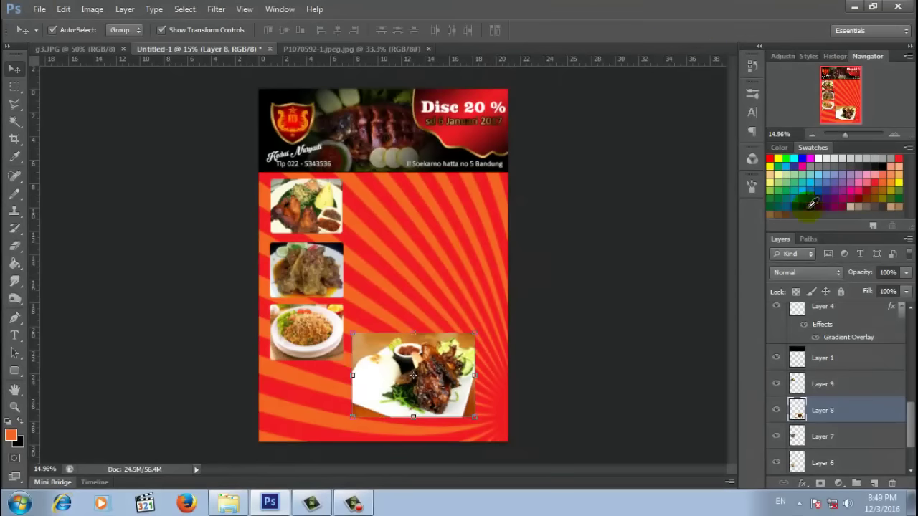
Move the grilled-chicken photo up and turn a rounded-rectangle path over it into a selection
drag(846, 135, 847, 135)
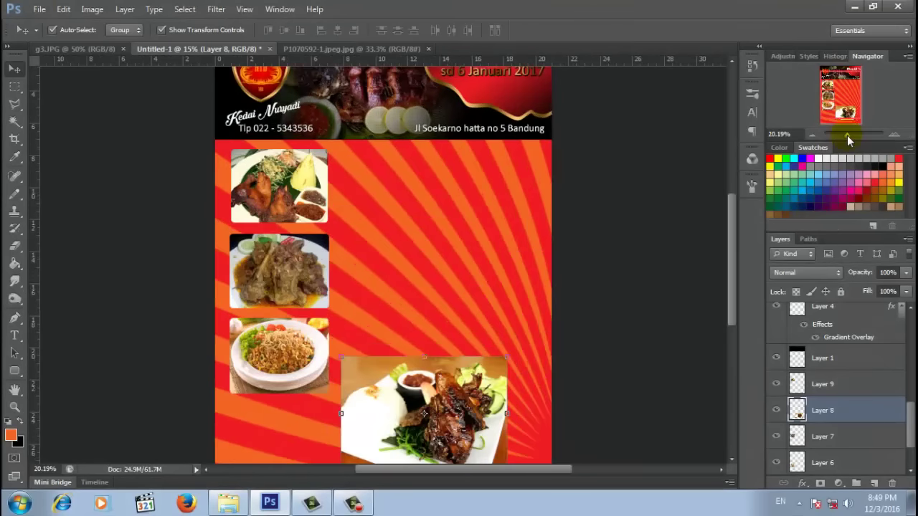
drag(425, 414, 425, 329)
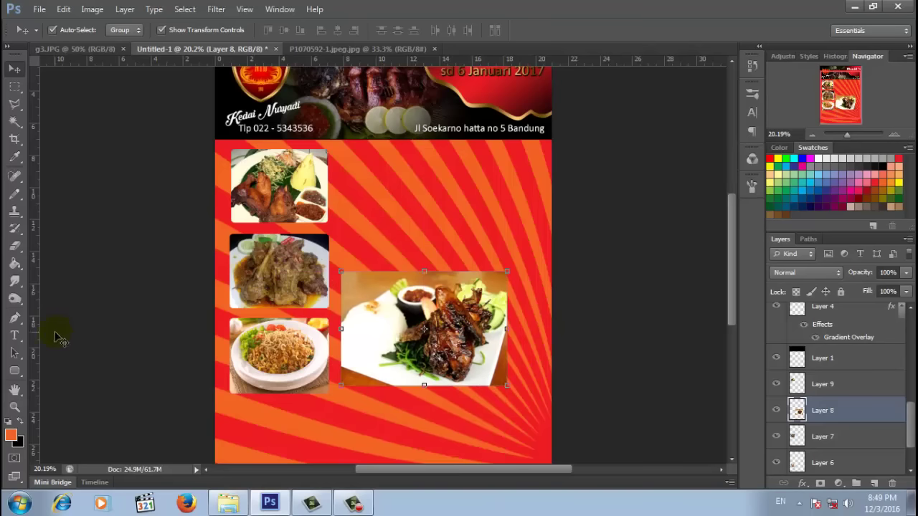
click(12, 372)
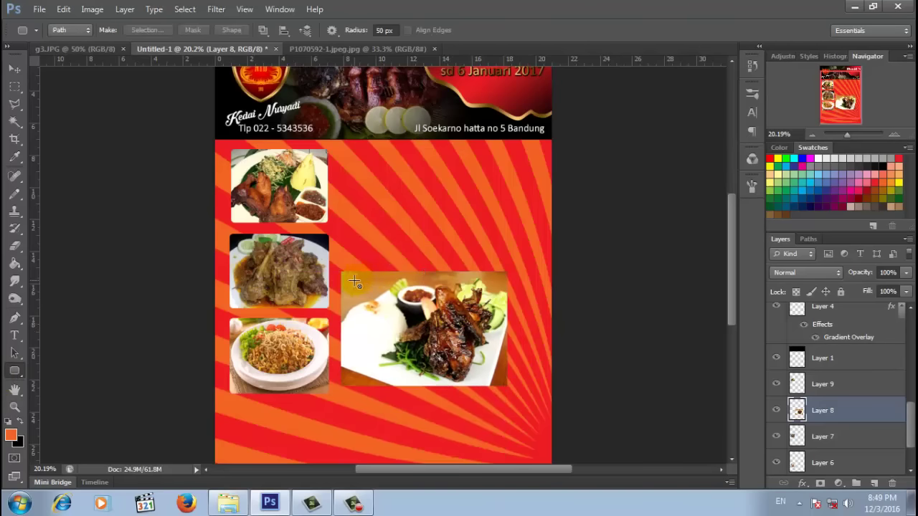
drag(350, 281, 500, 385)
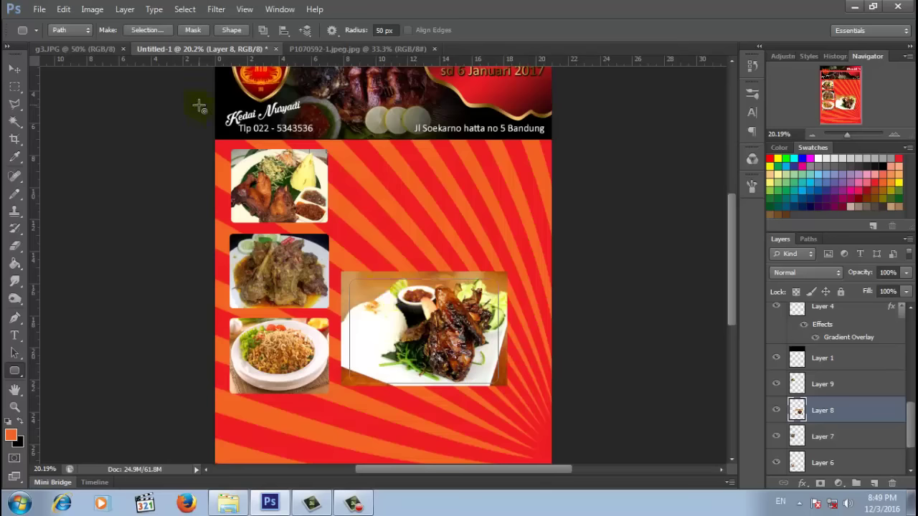
click(154, 30)
click(529, 141)
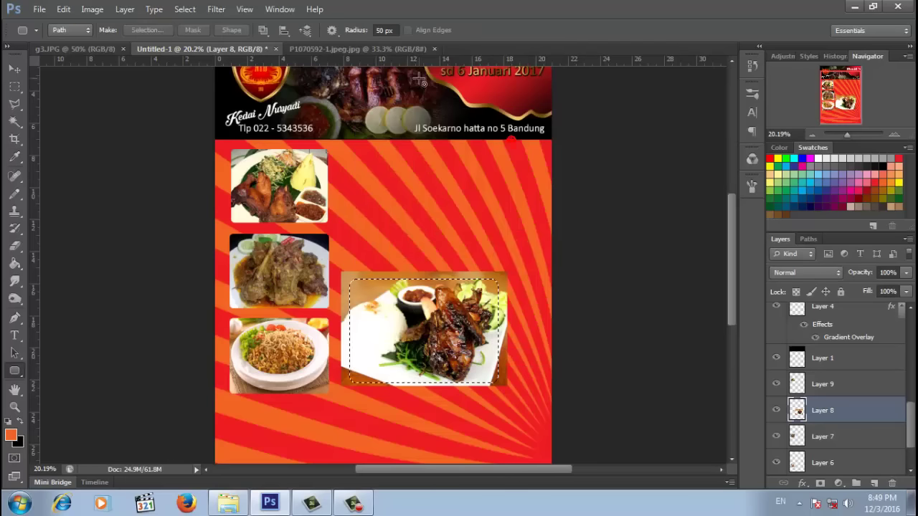
Invert the selection, delete outside the rounded shape, and deselect
click(185, 10)
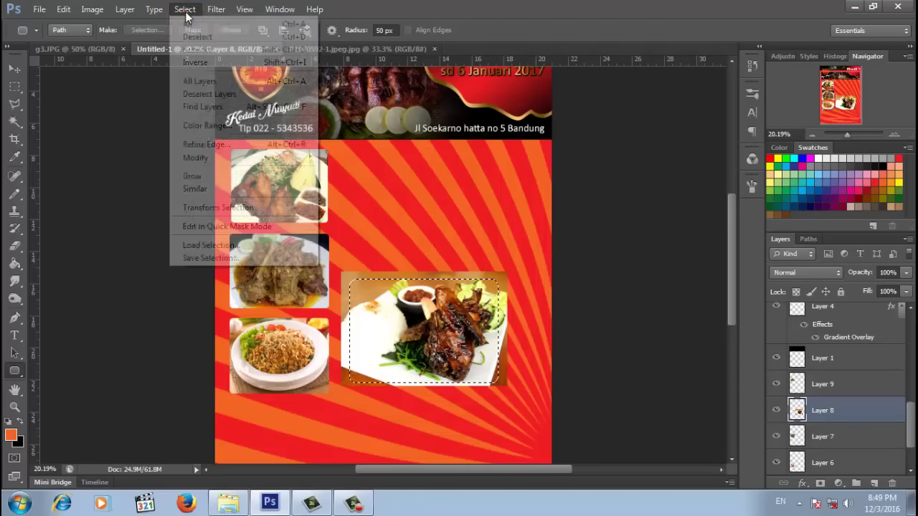
click(224, 62)
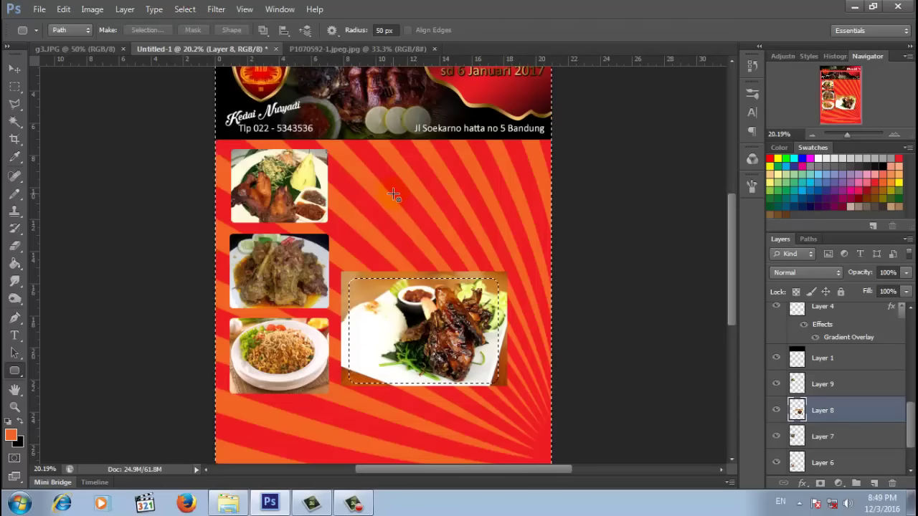
key(Delete)
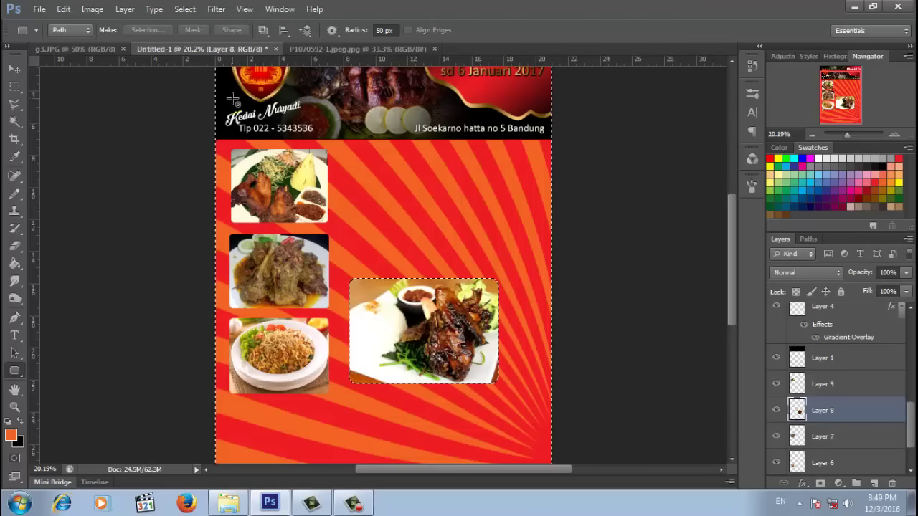
click(185, 10)
click(202, 37)
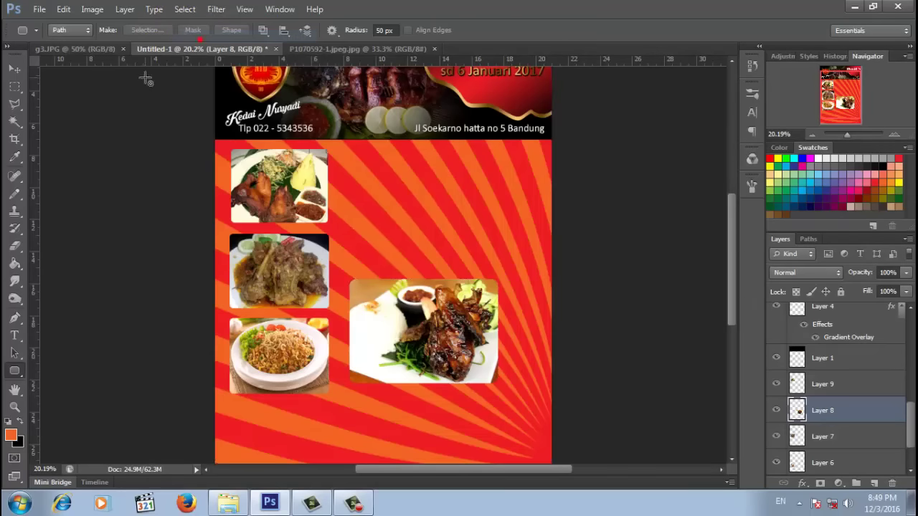
click(20, 70)
scroll(430, 251, down, 2)
Move the grilled-food photo below the noodles and scale it to about 65% to fit the column
scroll(455, 197, down, 2)
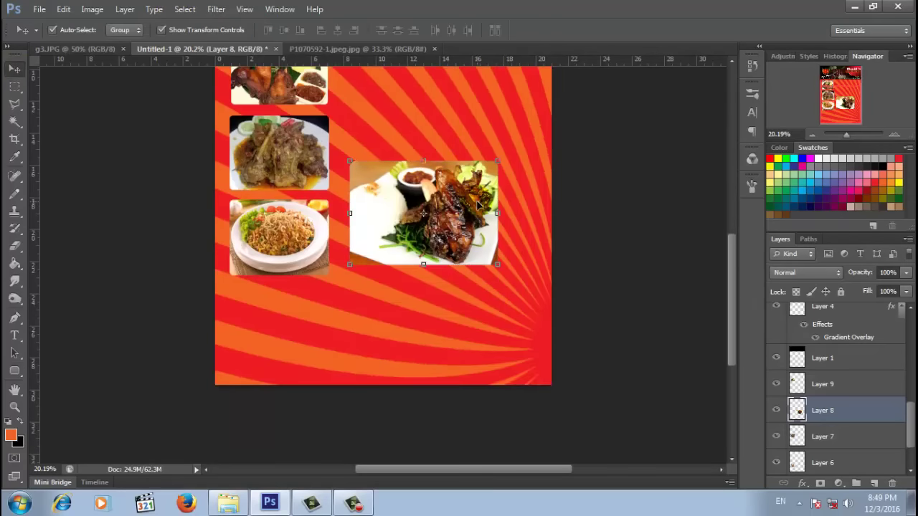
mouse_move(470, 224)
mouse_down()
mouse_move(393, 315)
mouse_move(344, 344)
mouse_up()
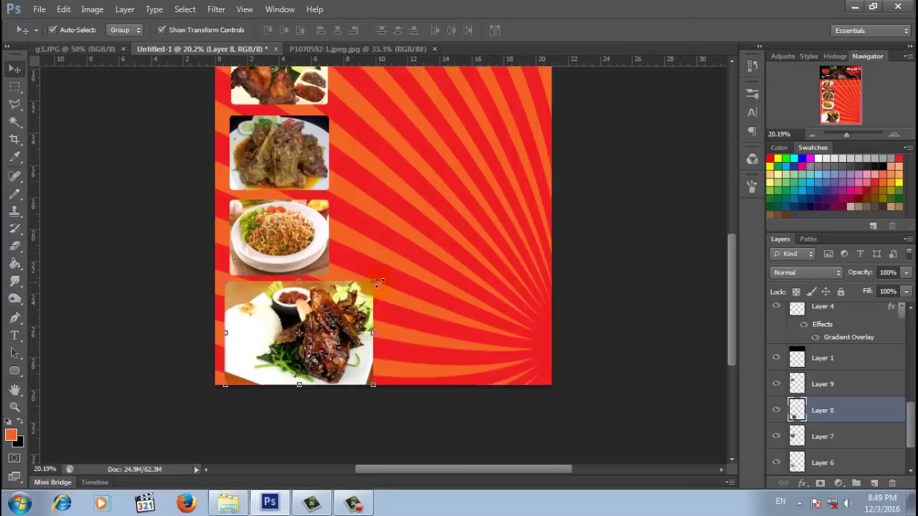
mouse_move(378, 283)
mouse_down()
mouse_move(328, 312)
mouse_move(314, 316)
mouse_move(313, 307)
mouse_up()
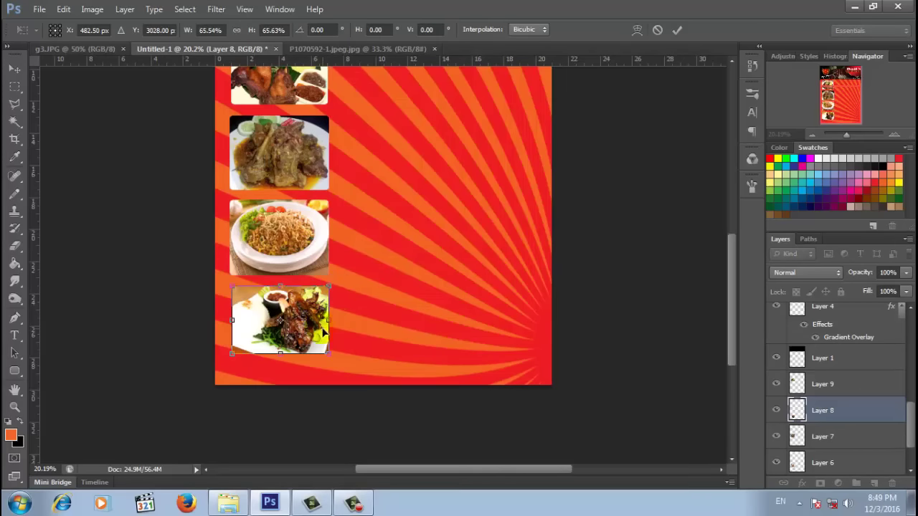
mouse_move(328, 352)
mouse_down()
mouse_move(339, 358)
mouse_move(320, 335)
mouse_move(329, 352)
mouse_up()
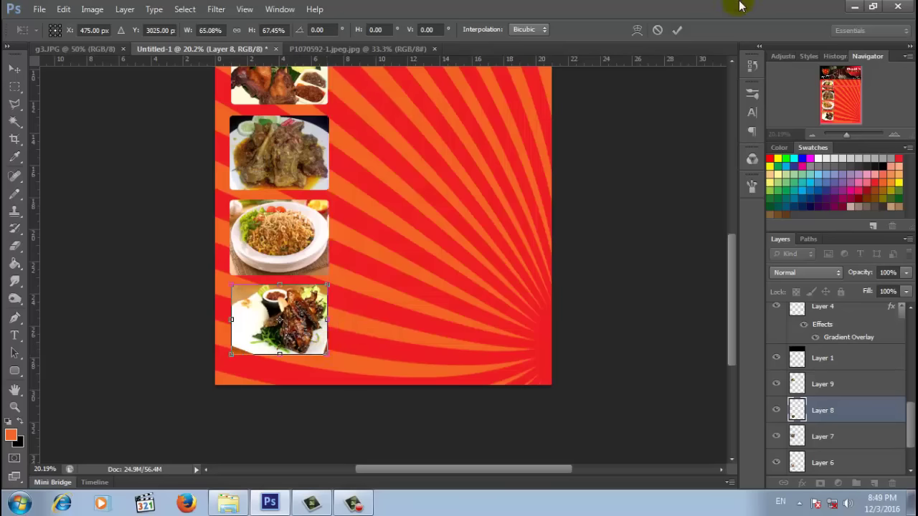
click(672, 33)
Merge Layers 9, 8 and 7 down into Layer 6
click(513, 144)
scroll(498, 179, up, 1)
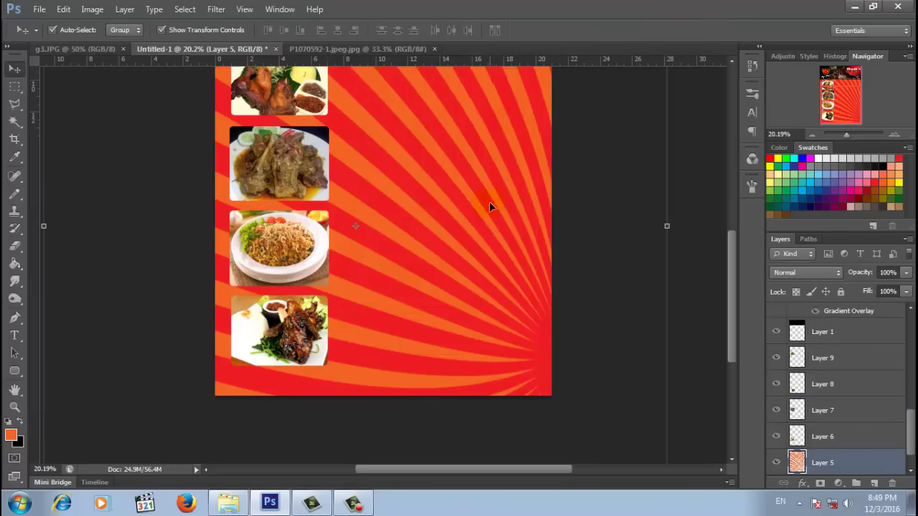
scroll(491, 208, up, 2)
scroll(466, 264, down, 1)
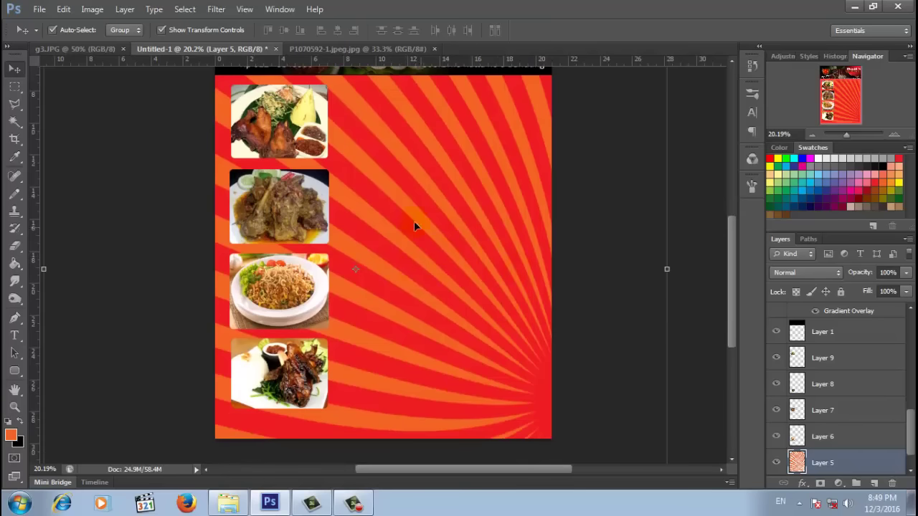
right_click(839, 357)
click(760, 327)
right_click(825, 362)
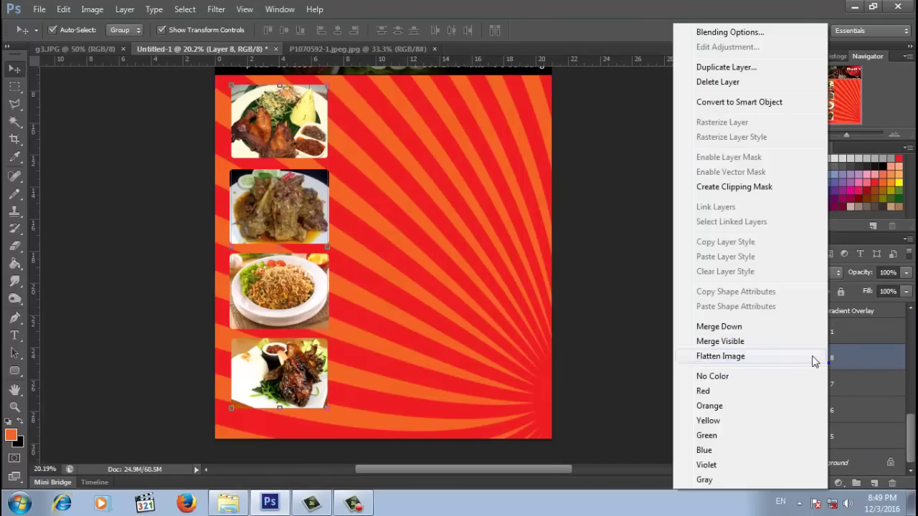
click(763, 327)
right_click(837, 385)
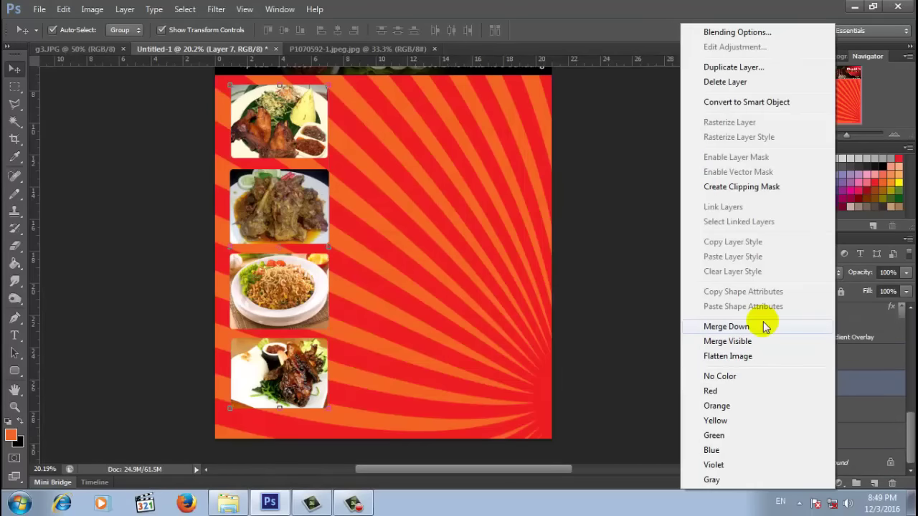
click(762, 325)
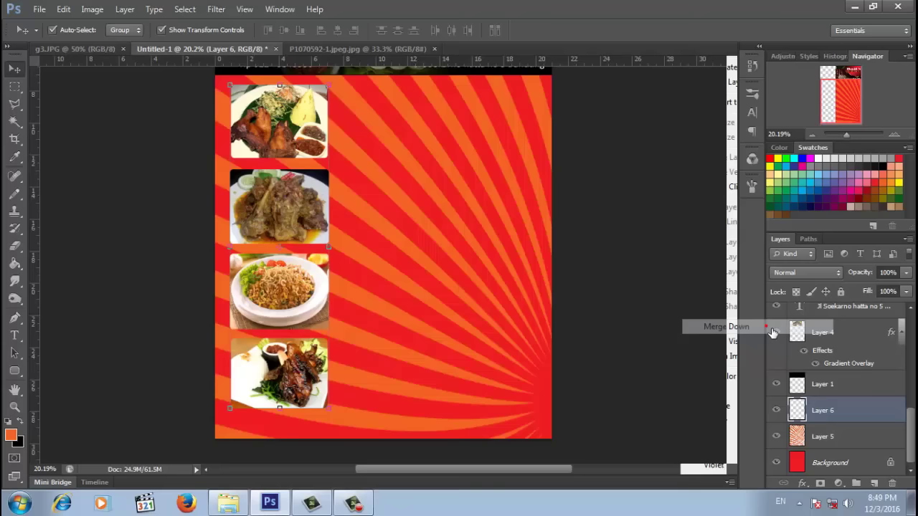
right_click(828, 419)
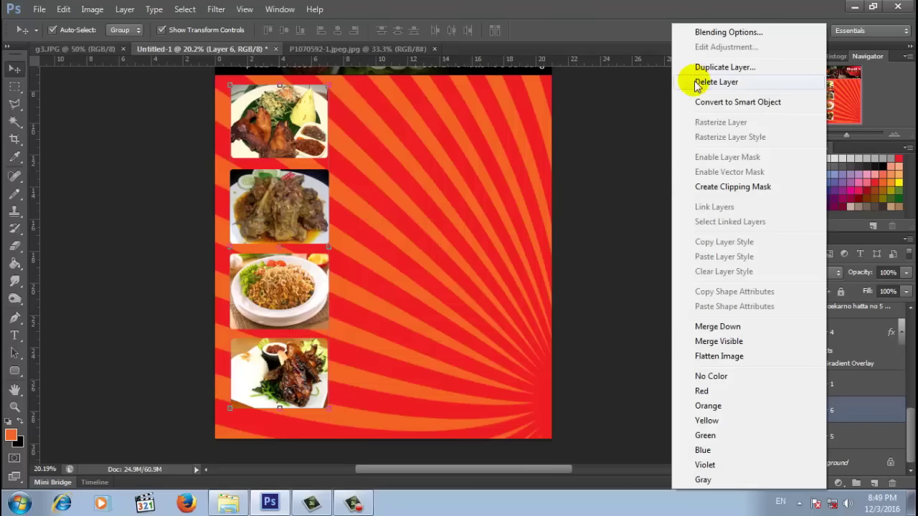
click(718, 32)
Add a Normal drop shadow: opacity 100%, spread 100%, distance 30, size 20
drag(441, 195, 764, 42)
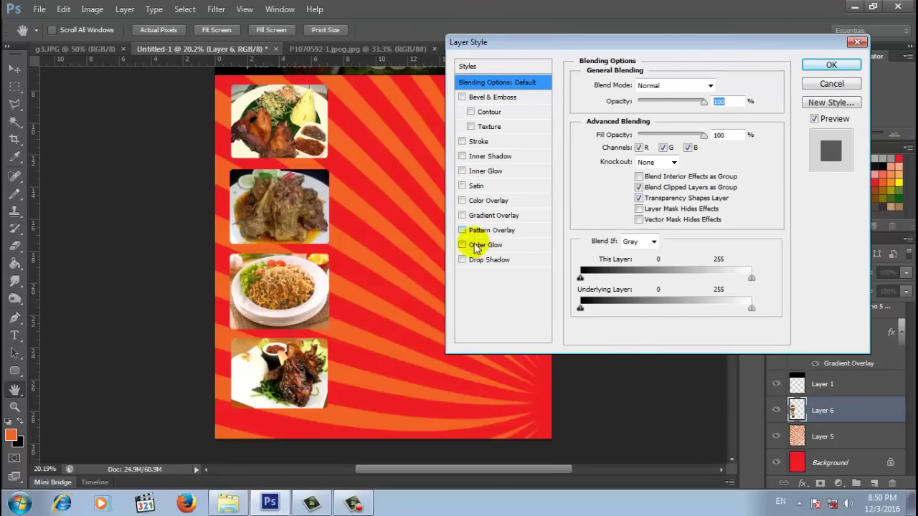
click(515, 259)
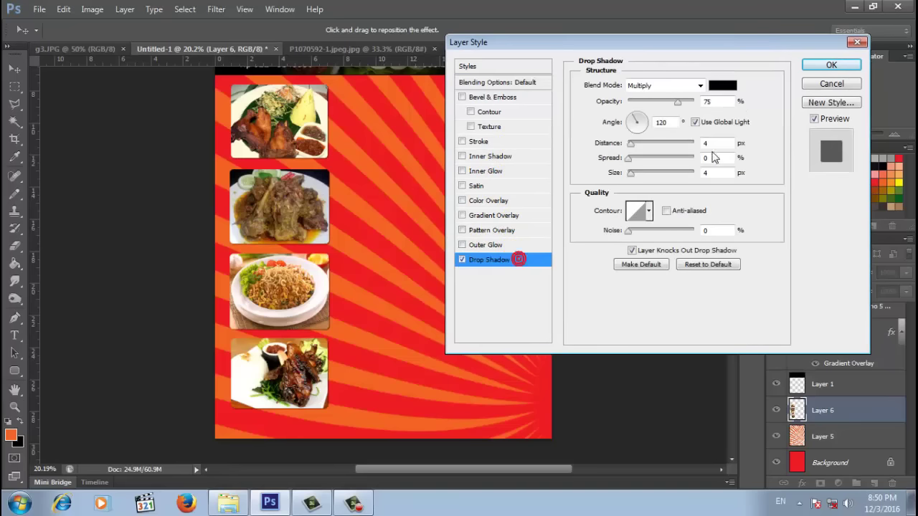
click(700, 86)
click(642, 94)
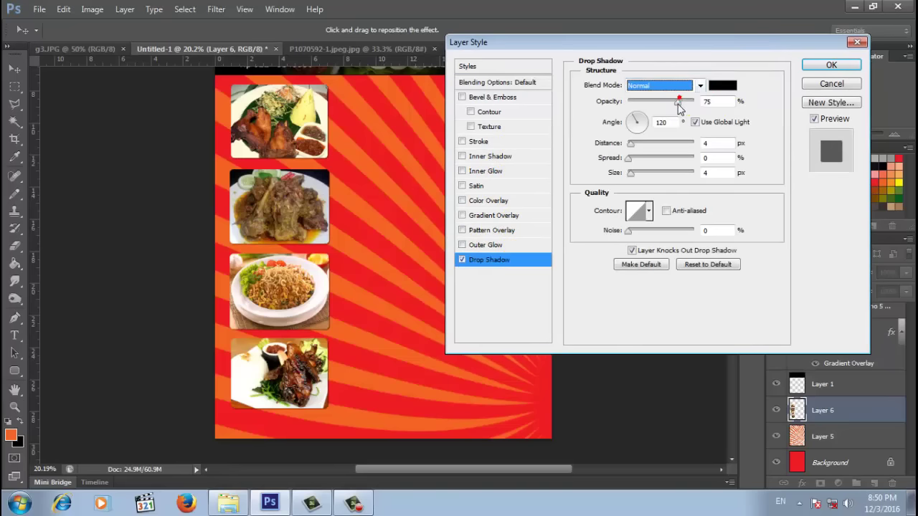
drag(678, 101, 703, 111)
drag(628, 158, 694, 157)
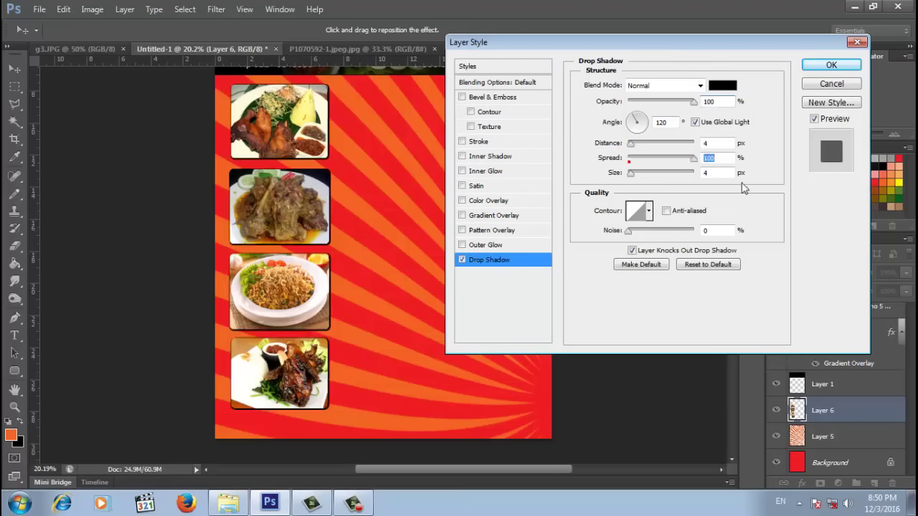
click(710, 144)
text(30)
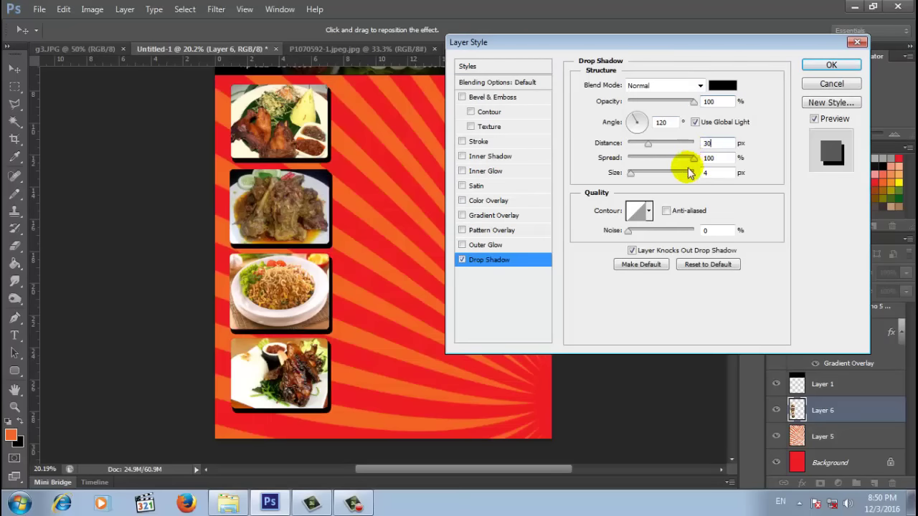
click(707, 173)
text(20)
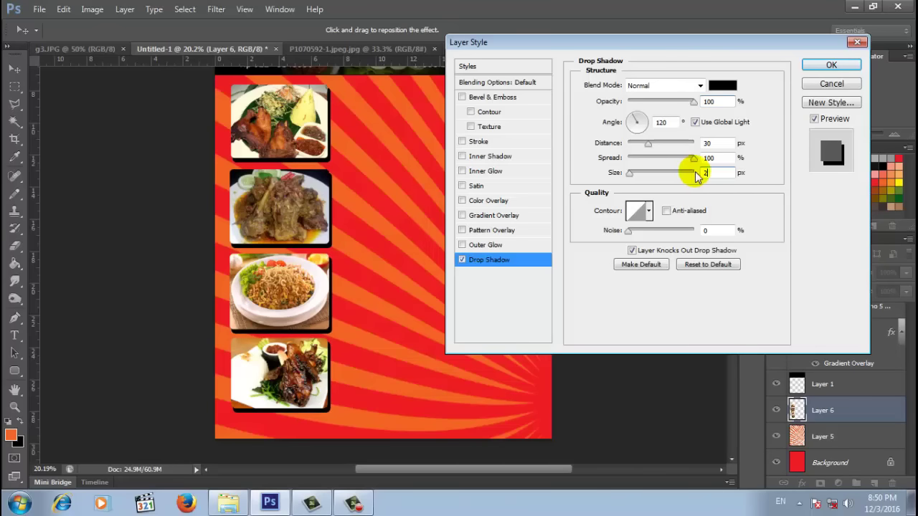
Add a 10 px stroke in red sampled from the sunburst and apply the style
click(502, 141)
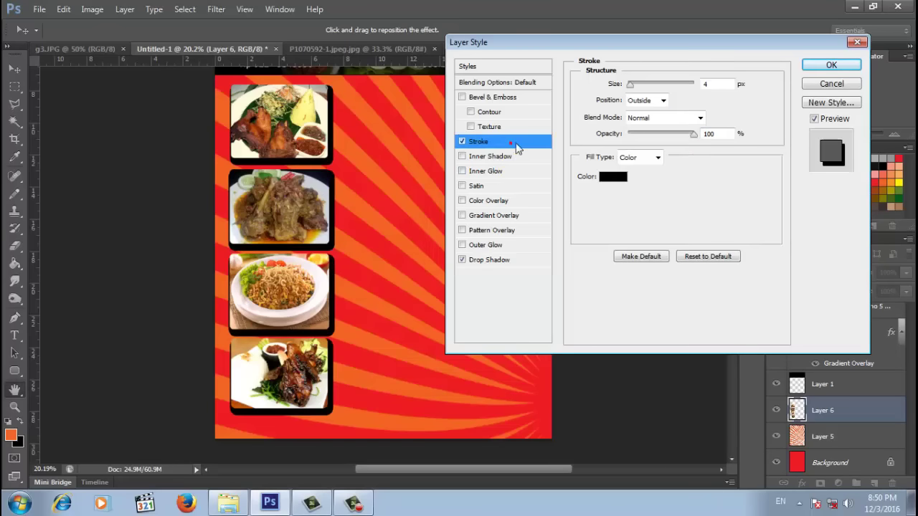
click(614, 177)
click(415, 140)
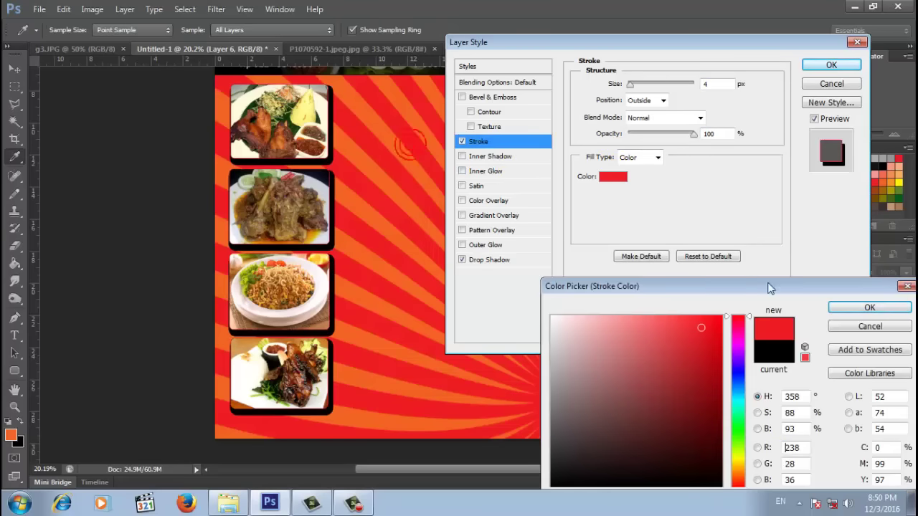
click(868, 308)
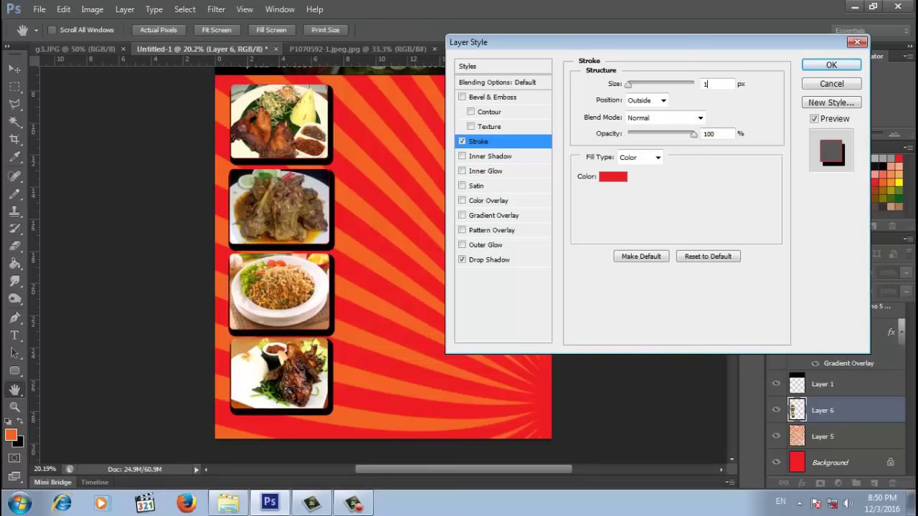
text(10)
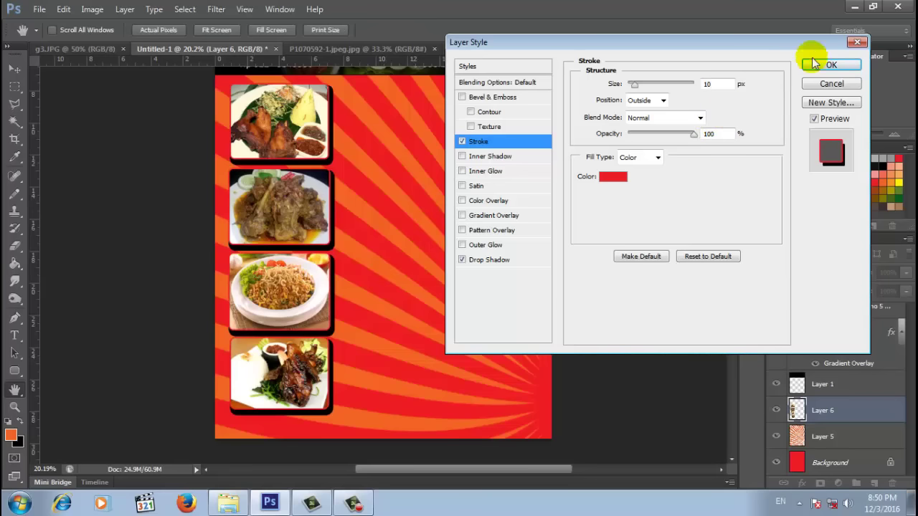
click(830, 65)
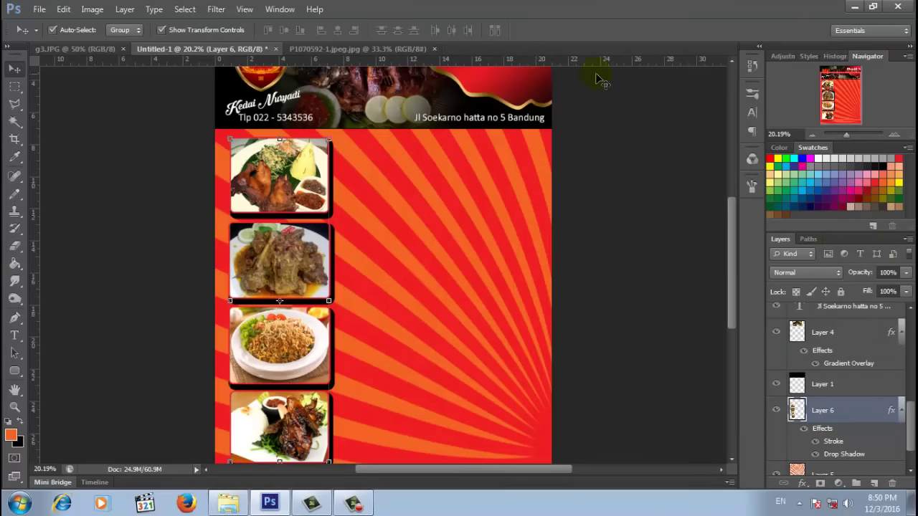
Select the Horizontal Type tool and open the font family dropdown
click(13, 336)
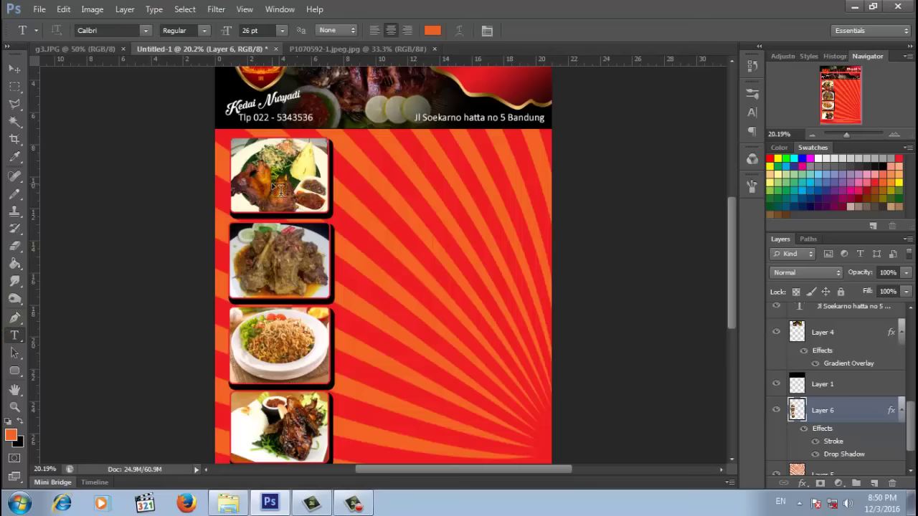
click(146, 30)
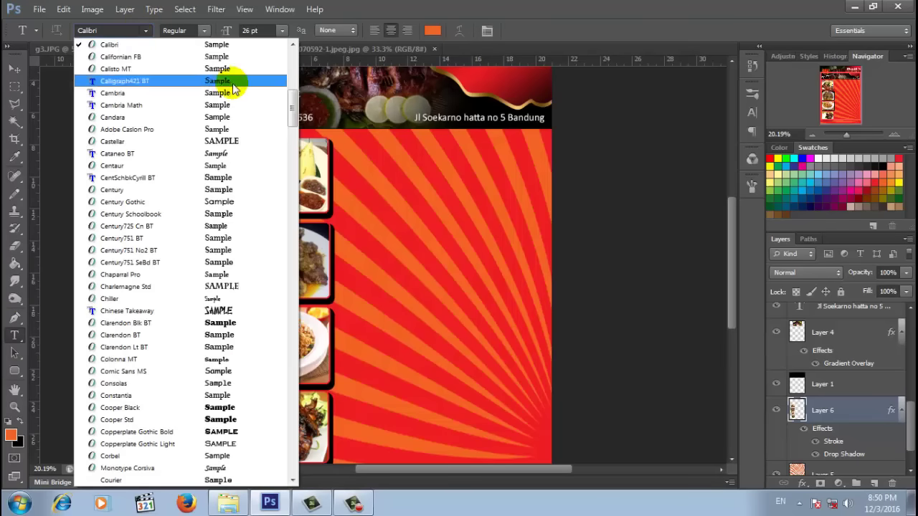
mouse_move(293, 102)
mouse_down()
mouse_move(291, 144)
mouse_move(286, 133)
mouse_up()
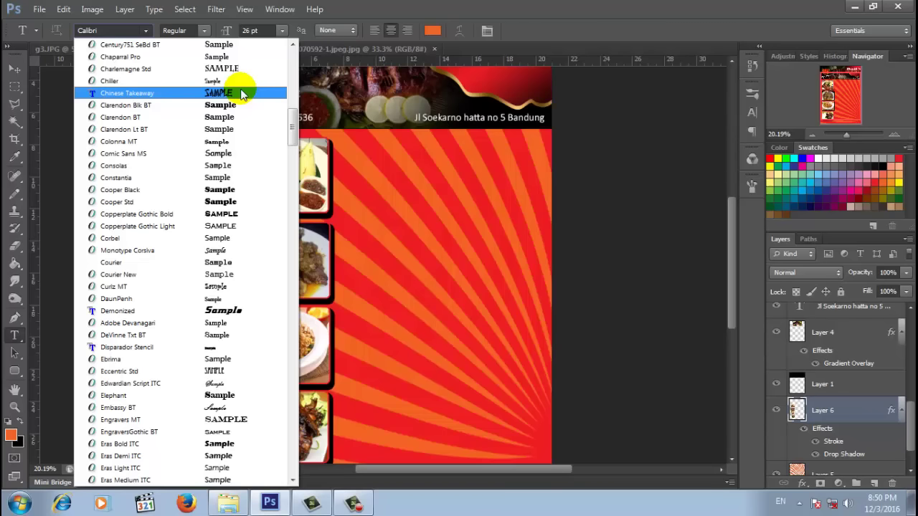
Type 'Nasi Tumpeng ayam' in Chinese Takeaway, sample the flyer's red, and place it under the first photo
click(241, 94)
click(244, 206)
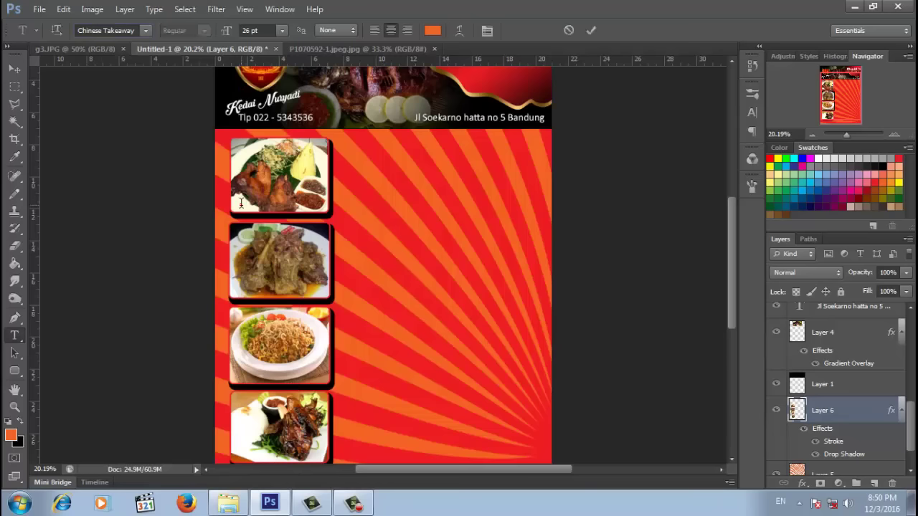
click(432, 30)
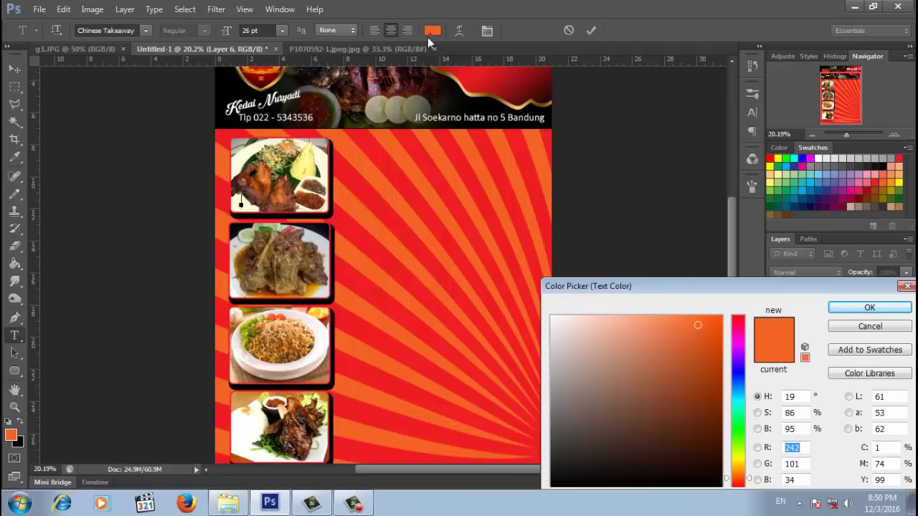
click(416, 131)
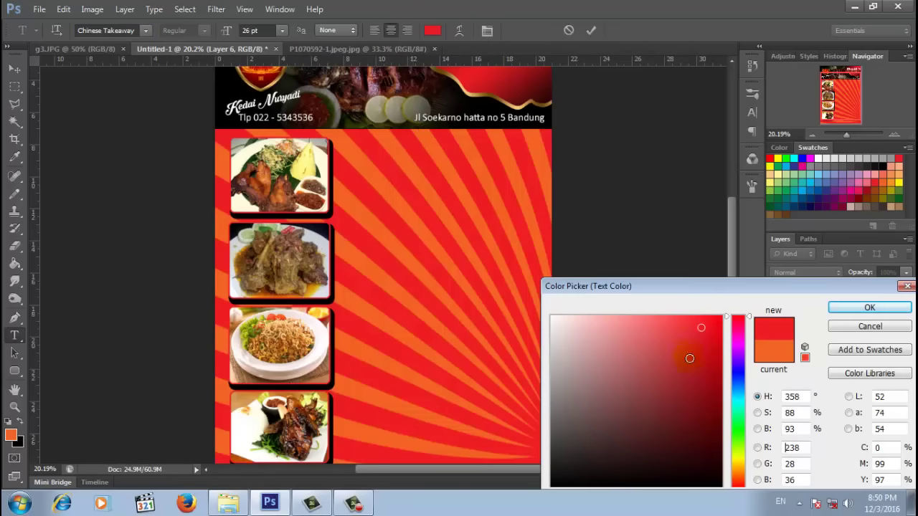
click(865, 308)
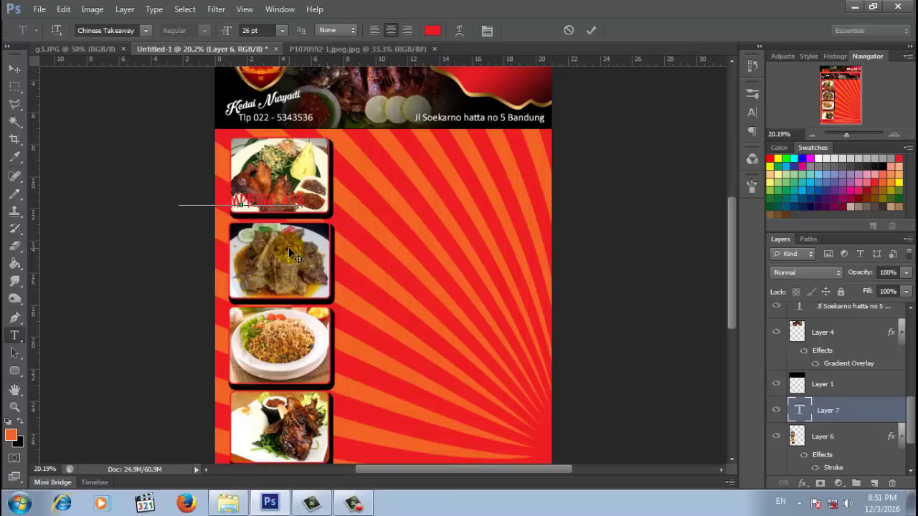
drag(290, 252, 355, 256)
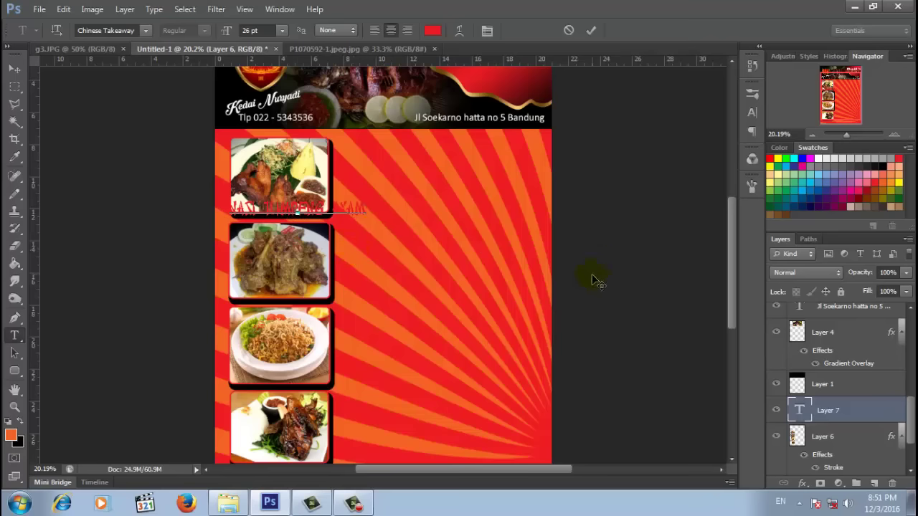
click(590, 31)
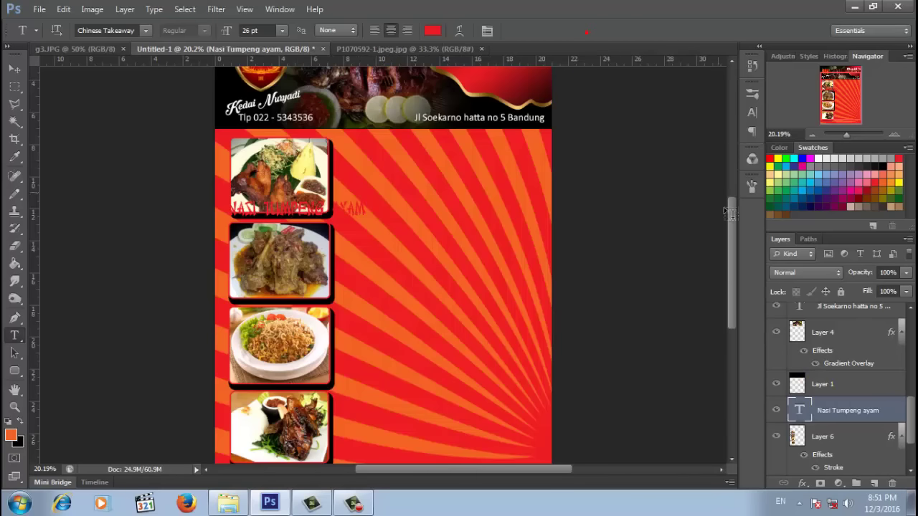
Add a hard drop shadow to the caption: Normal, 100% opacity, 100% spread, distance 15, size 10
right_click(845, 410)
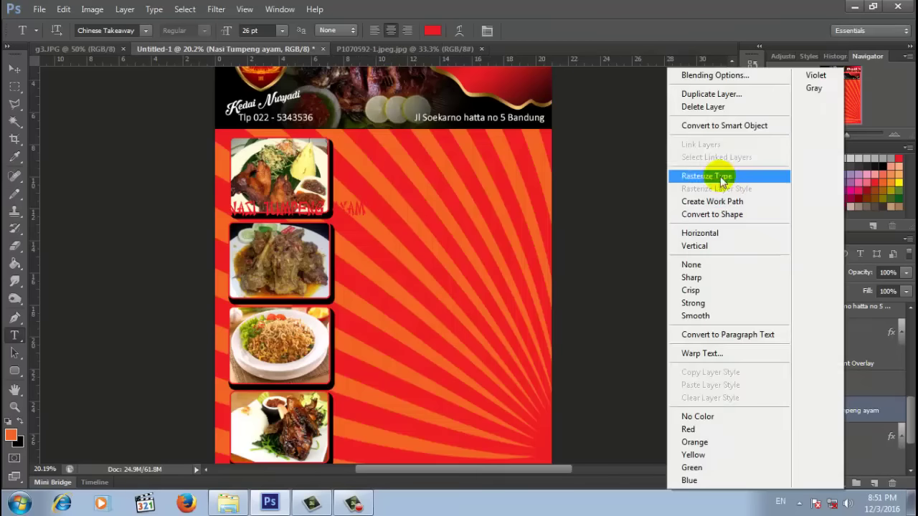
click(696, 77)
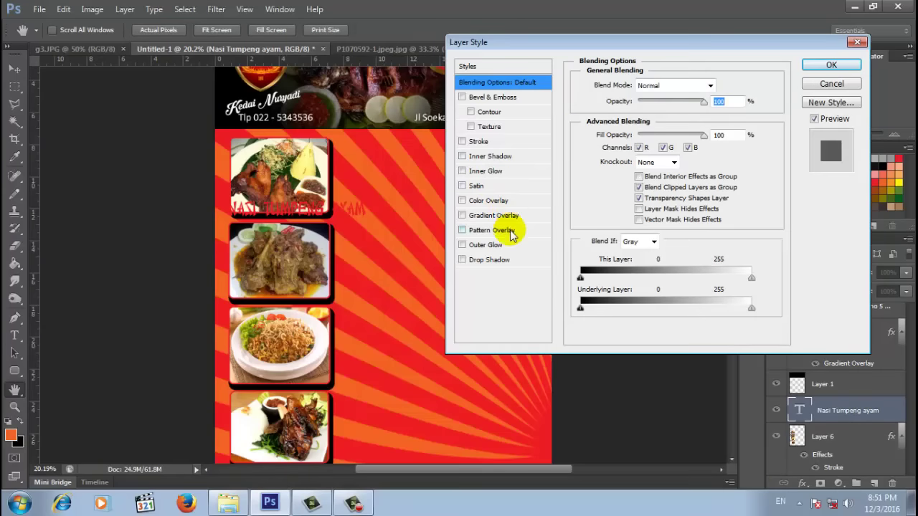
click(504, 261)
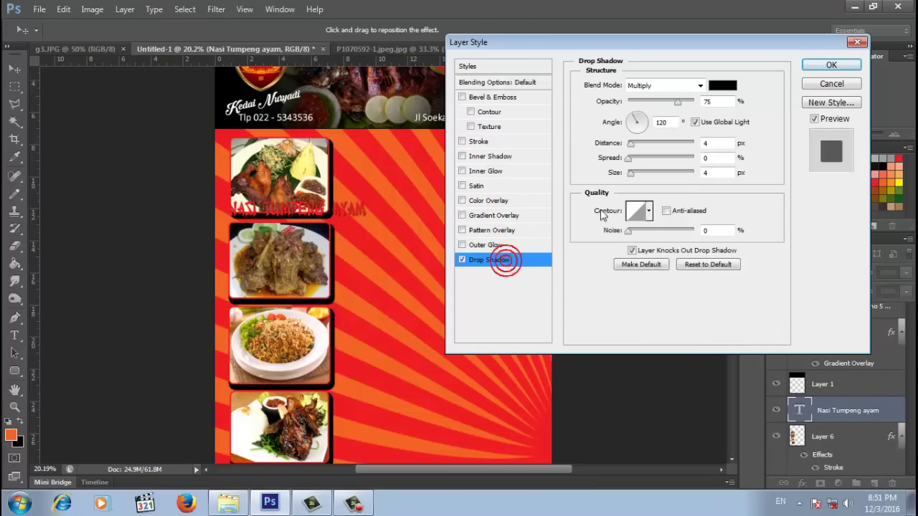
click(697, 85)
click(687, 101)
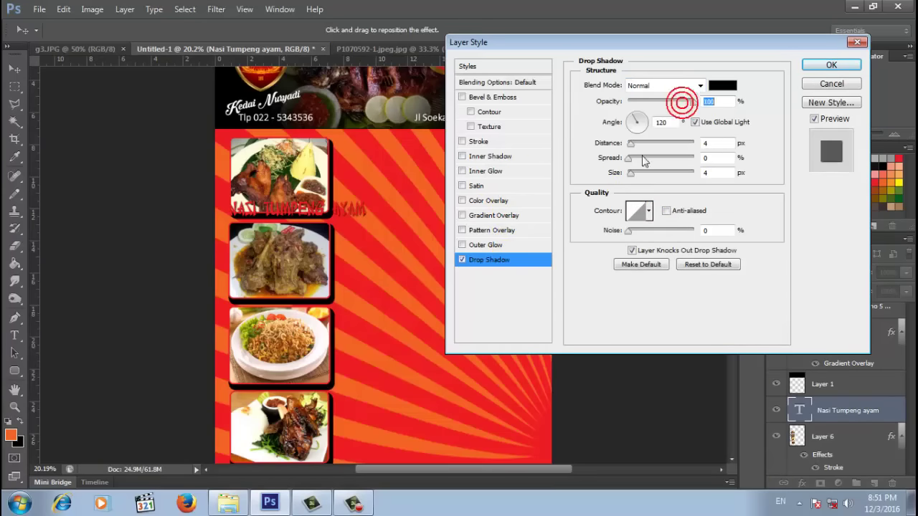
drag(676, 101, 693, 101)
drag(631, 162, 694, 159)
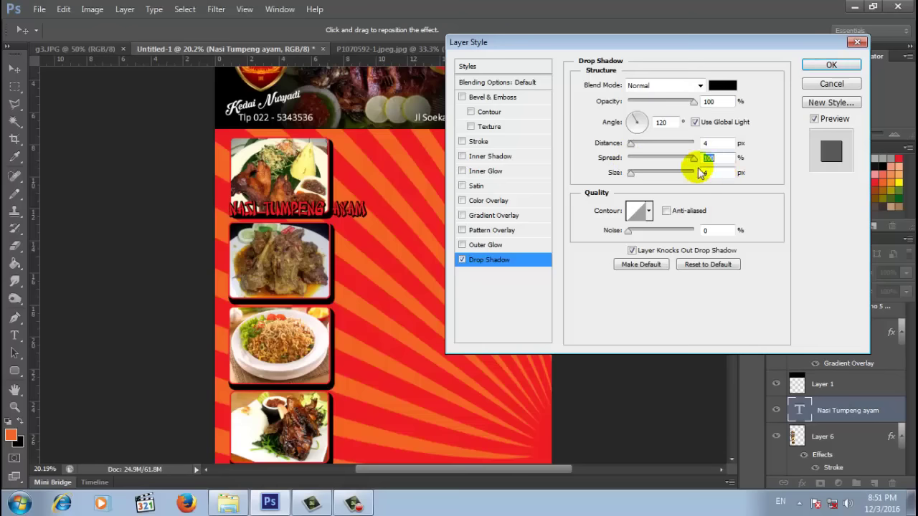
click(710, 143)
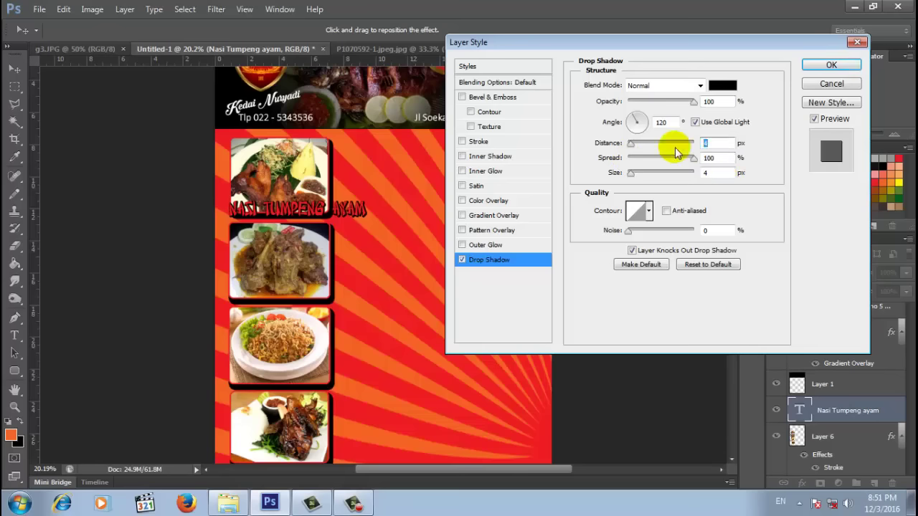
text(15)
click(707, 173)
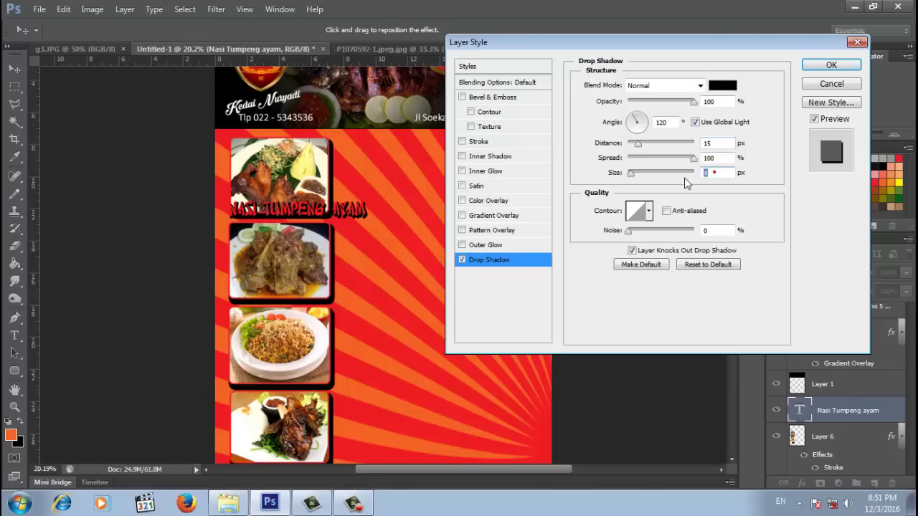
text(10)
click(596, 154)
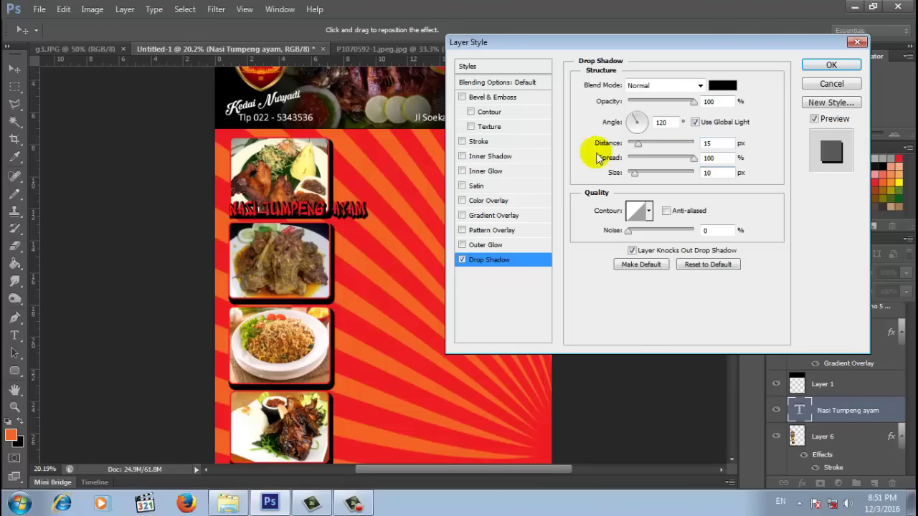
Add a 6 px white stroke to the caption and apply the layer style
click(495, 142)
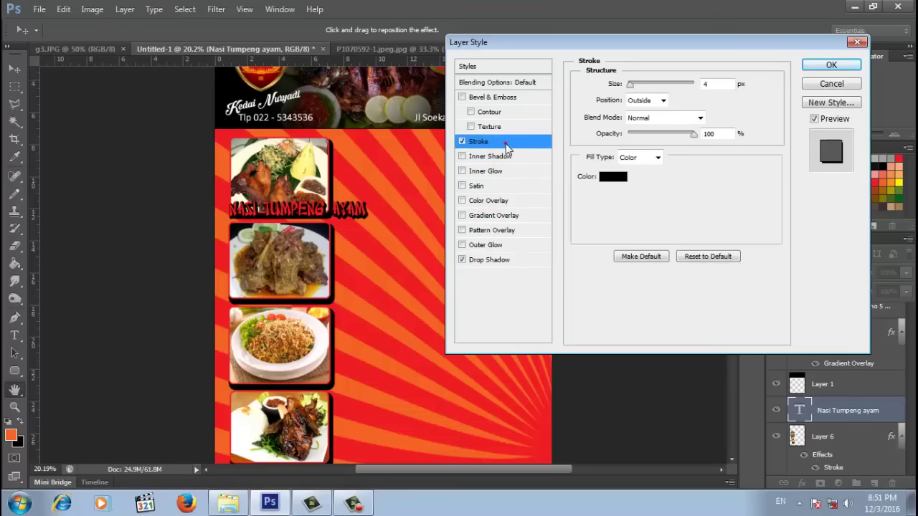
click(614, 176)
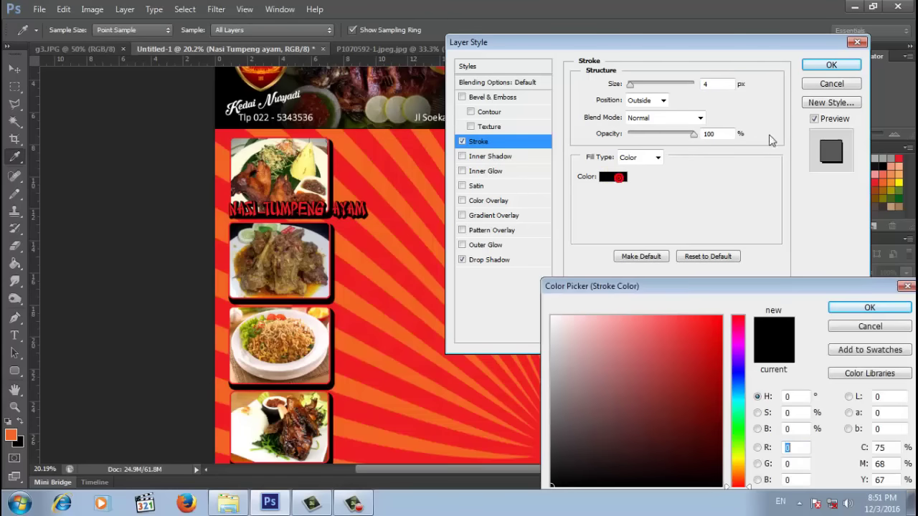
click(552, 316)
click(843, 307)
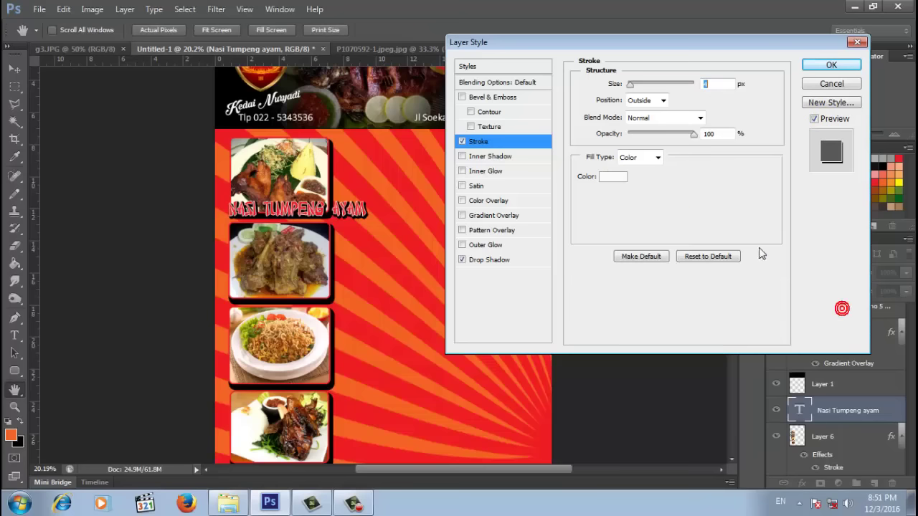
text(6)
click(832, 65)
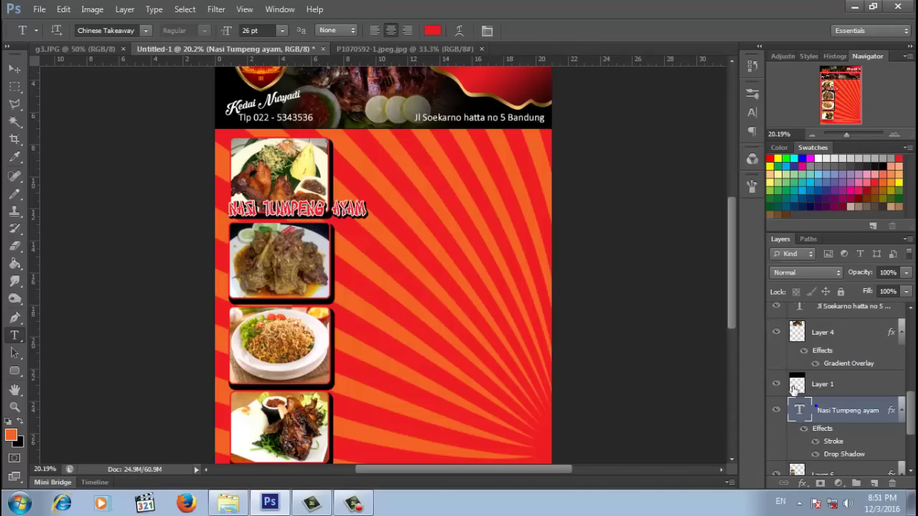
Duplicate the styled caption layer, move the copy under the second photo, and retype it 'RICA RICA MENTOK'
right_click(846, 413)
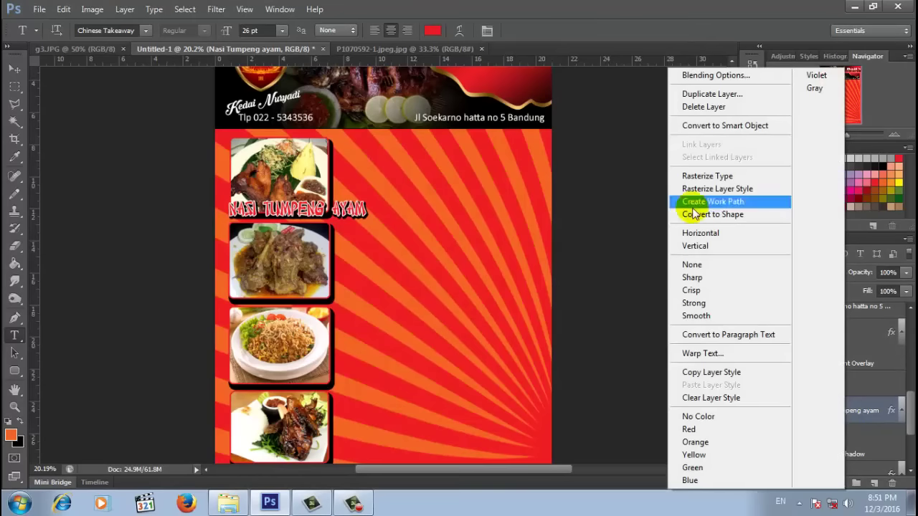
click(692, 94)
click(588, 145)
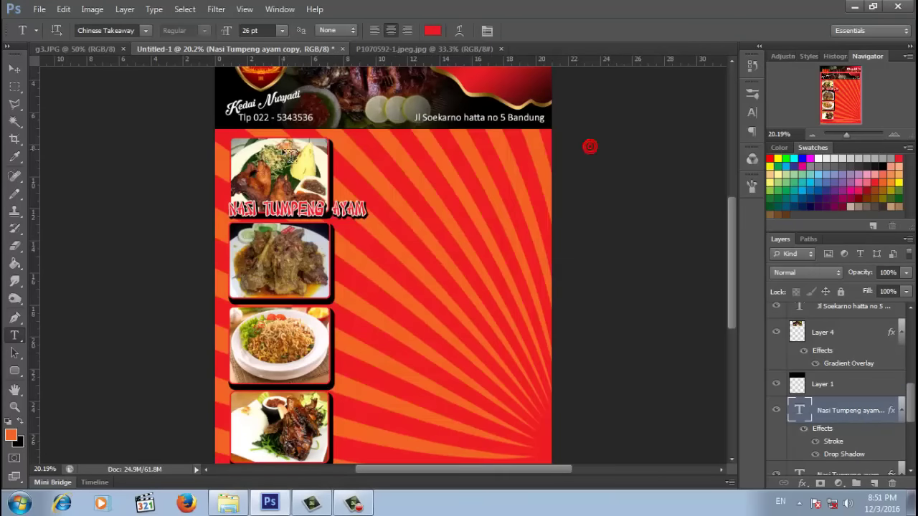
click(357, 225)
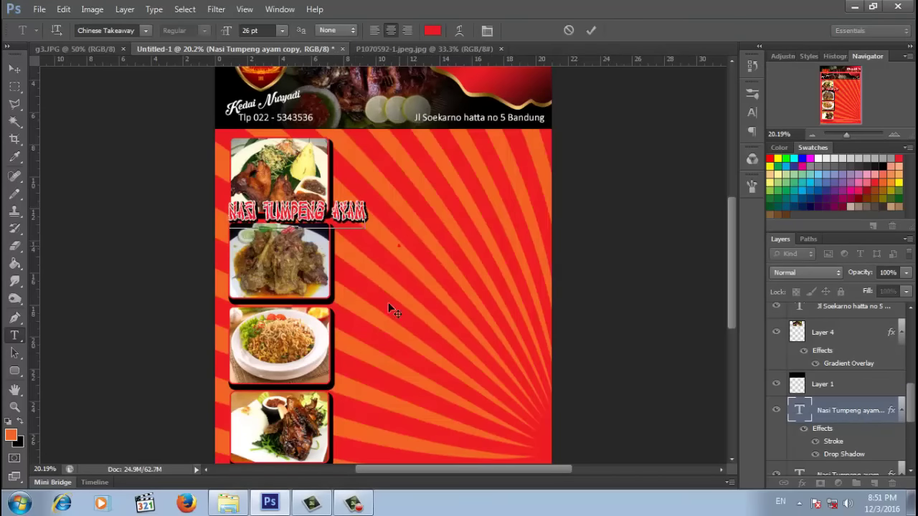
mouse_move(362, 203)
mouse_down()
mouse_move(393, 351)
mouse_move(393, 333)
mouse_up()
drag(363, 295, 233, 272)
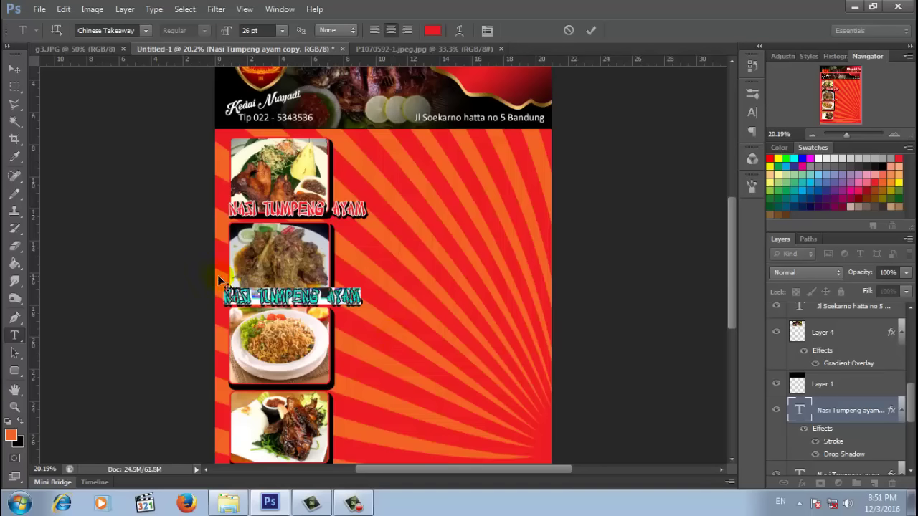
text(RICA)
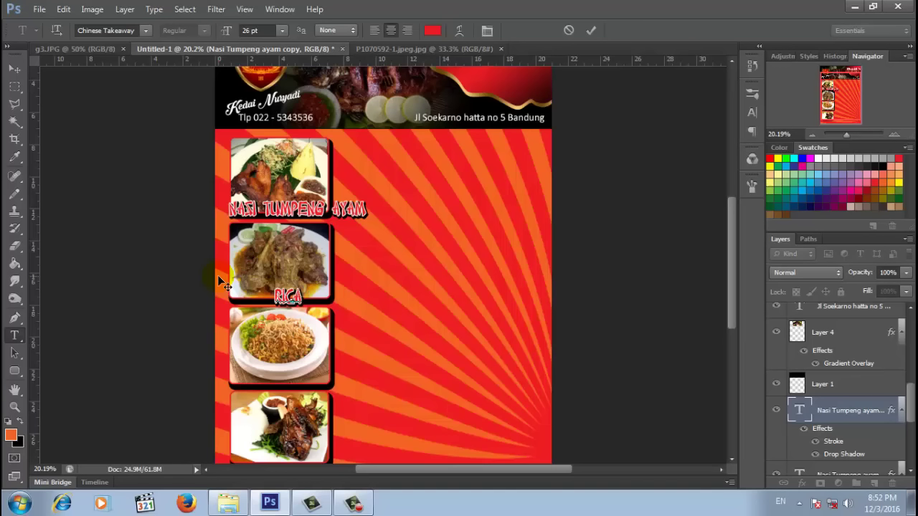
text( RICA M)
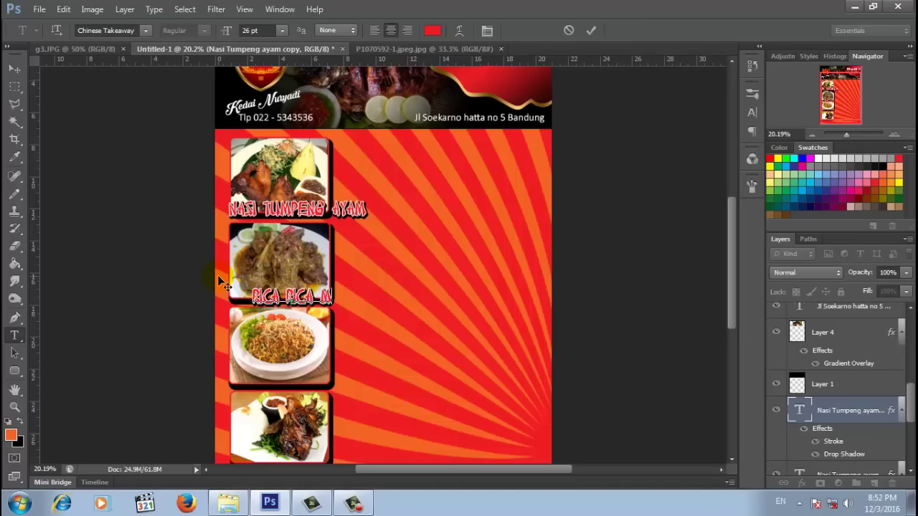
text(ENTOK)
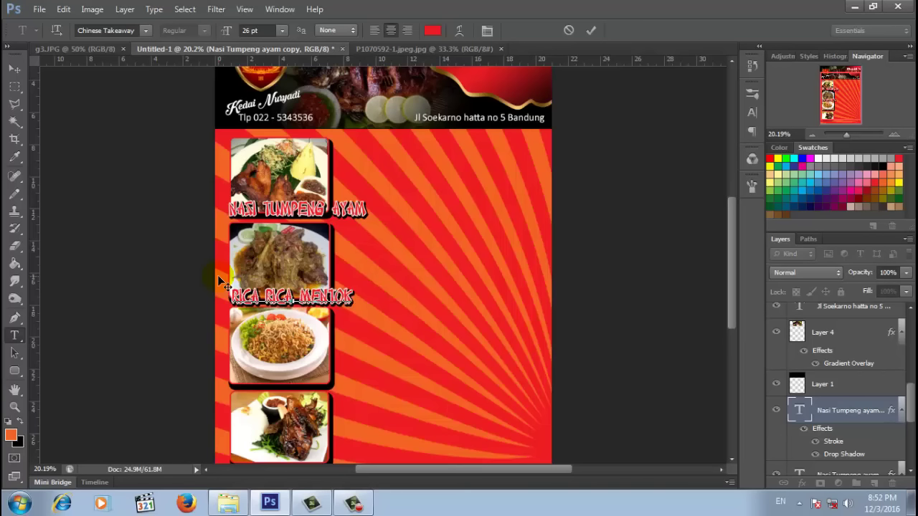
mouse_move(292, 336)
mouse_down()
mouse_move(299, 331)
mouse_move(292, 338)
mouse_up()
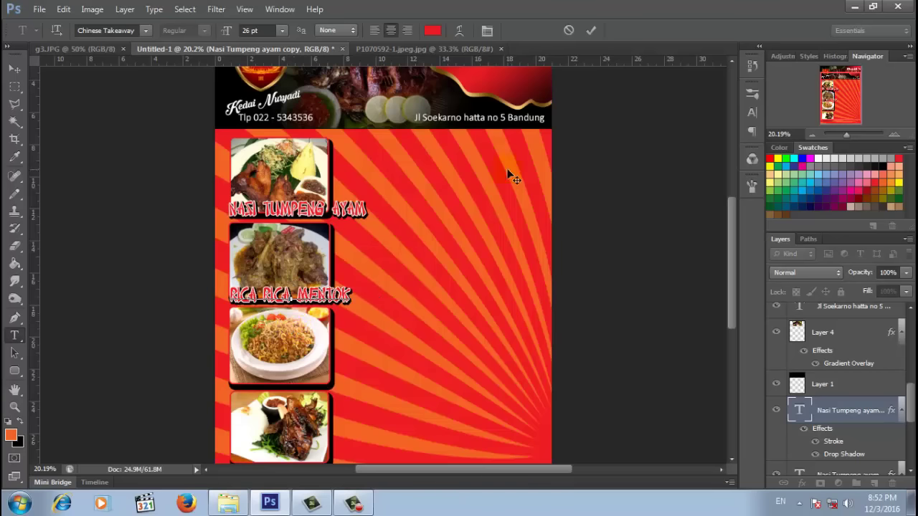
click(590, 30)
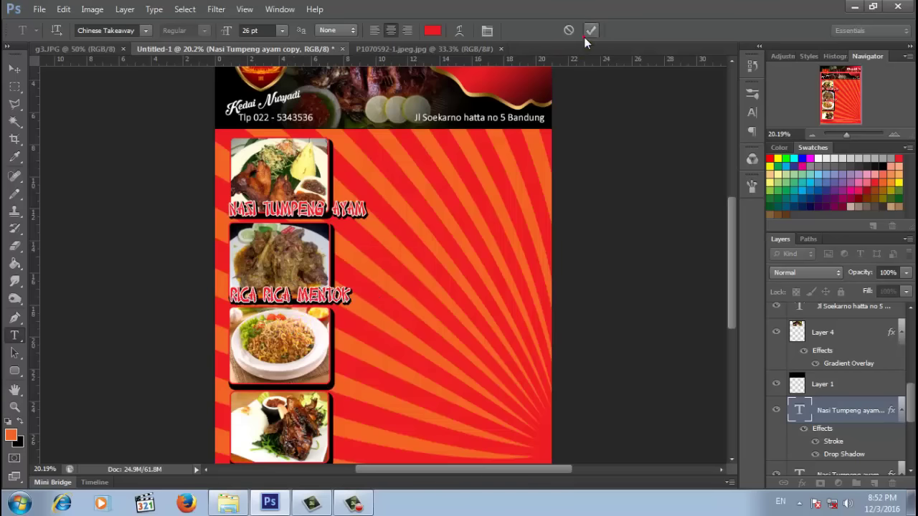
Duplicate the RICA RICA MENTOK caption, move it under the third photo, and retype it 'NASI GORENG UDANG'
right_click(809, 416)
click(689, 94)
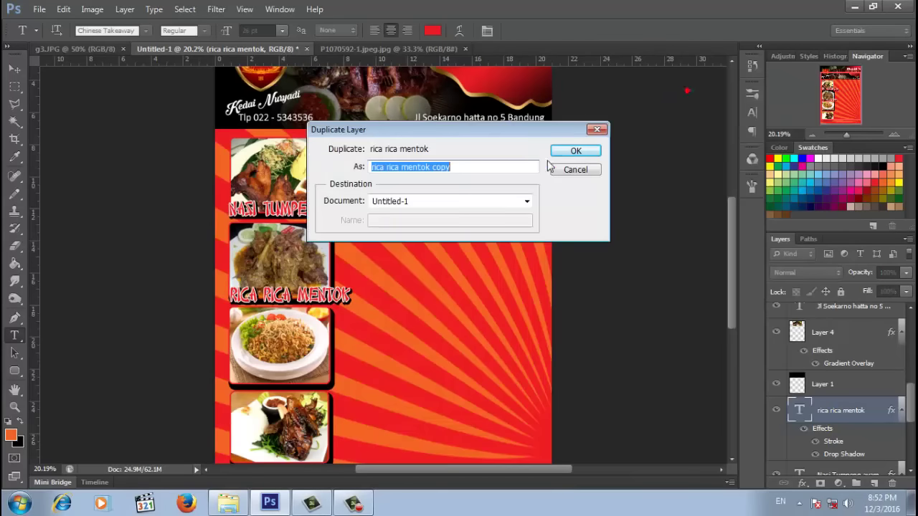
click(576, 153)
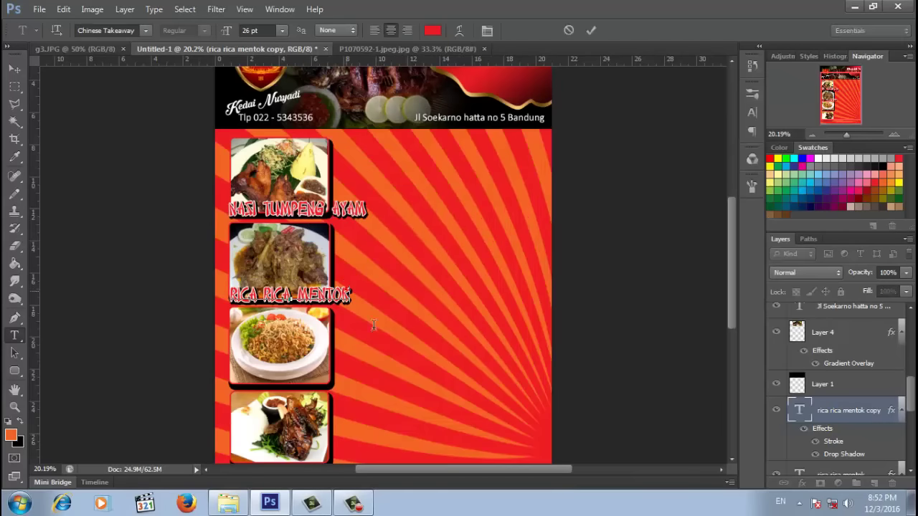
drag(345, 285, 393, 437)
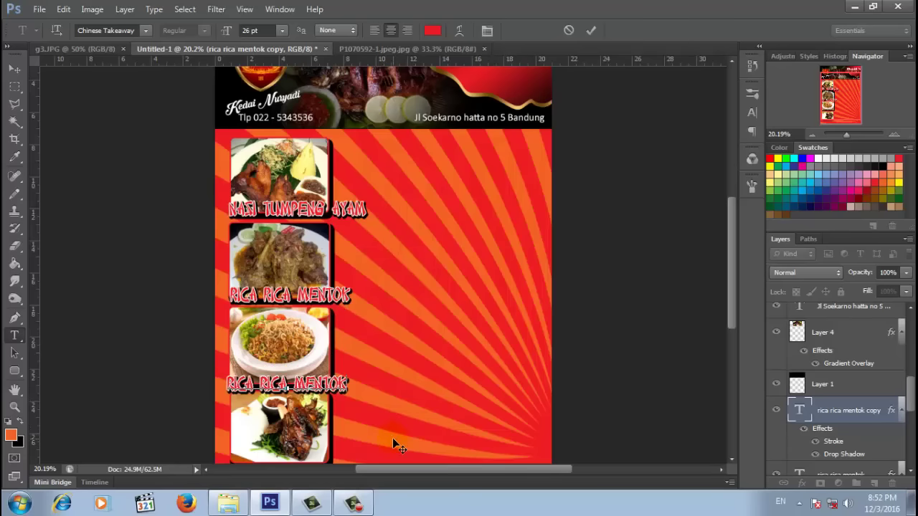
drag(345, 385, 185, 369)
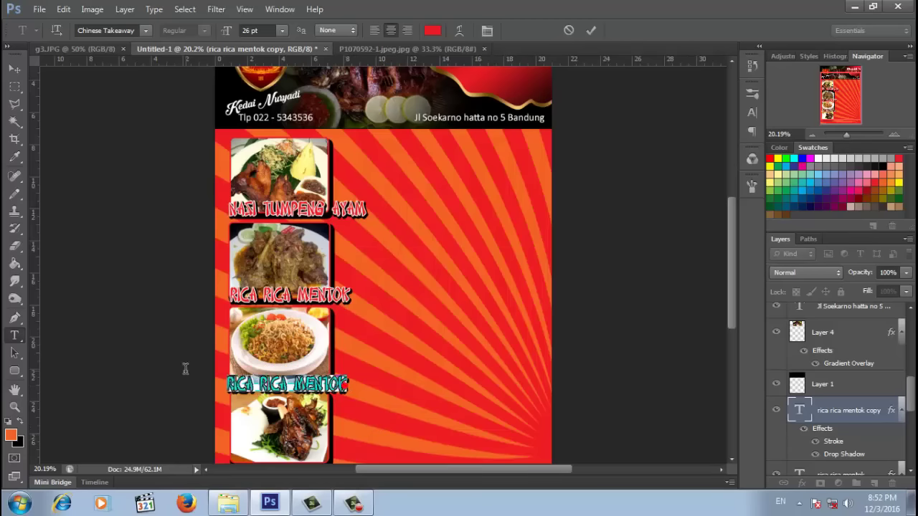
text(NAS)
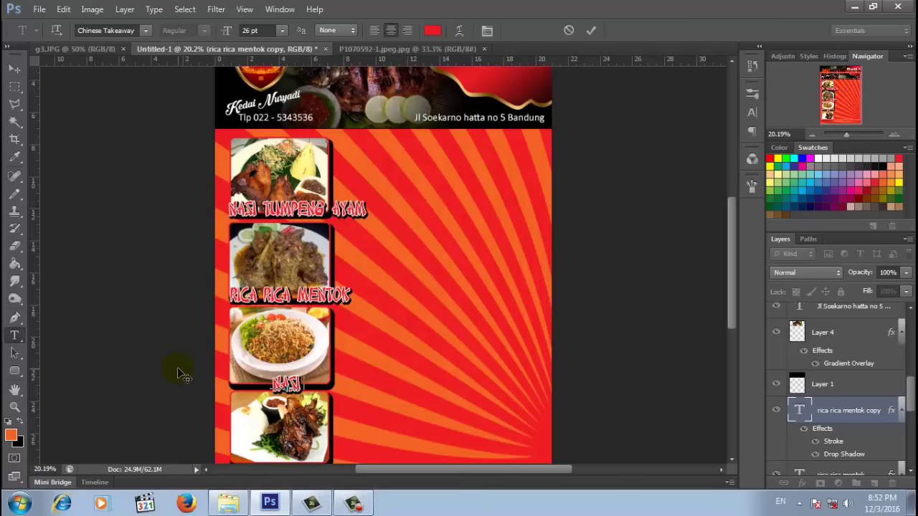
text(I GOREN)
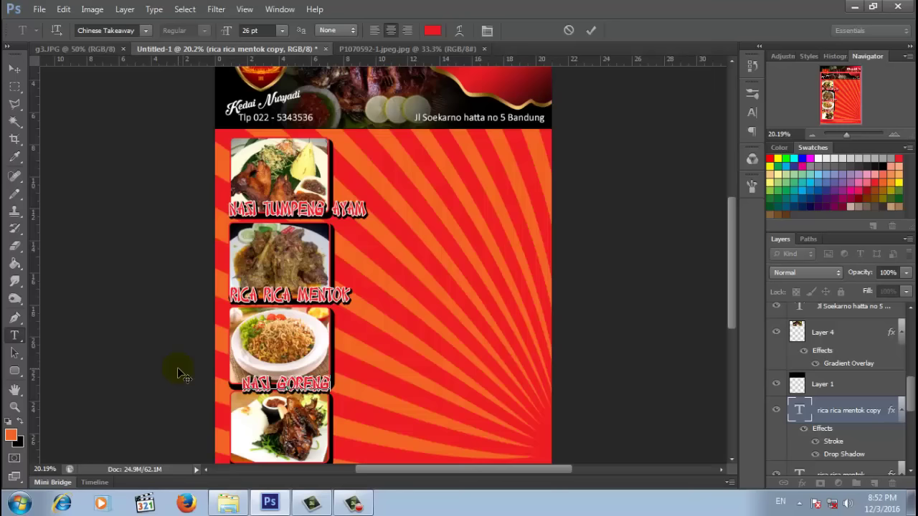
text(G UD)
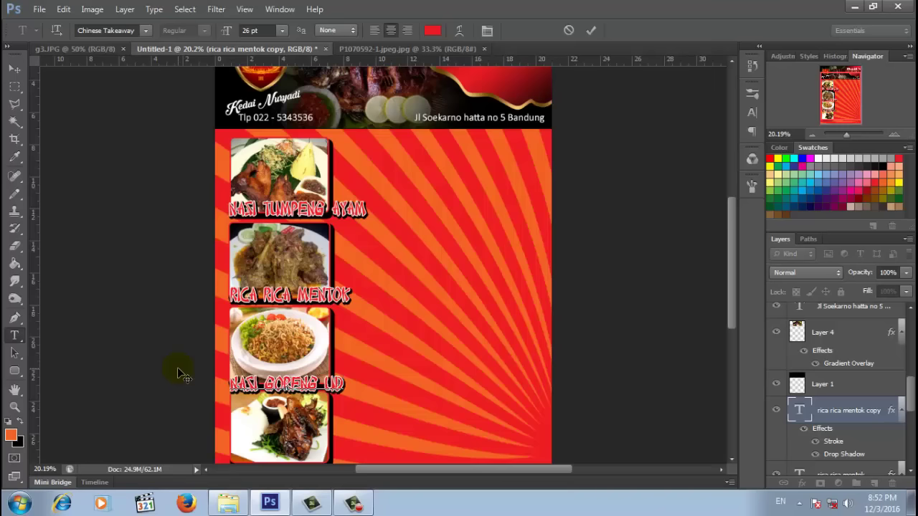
text(ANG)
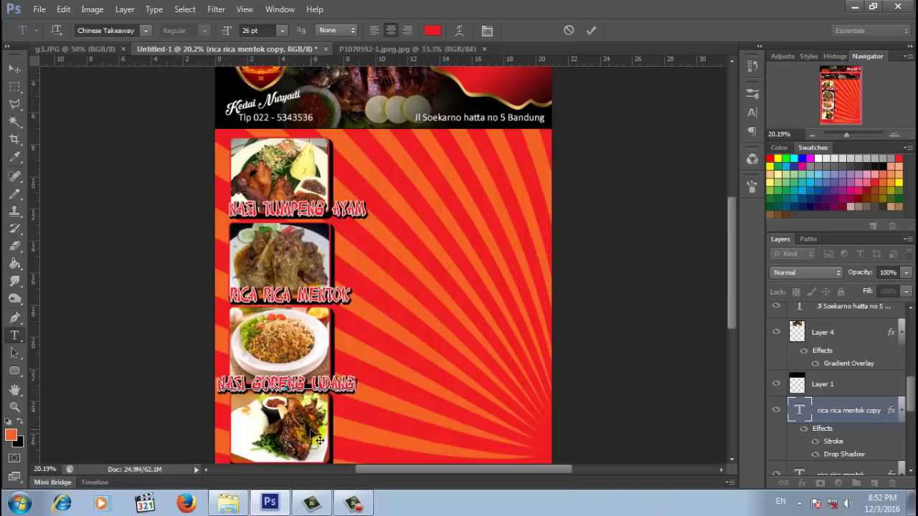
drag(312, 434, 322, 433)
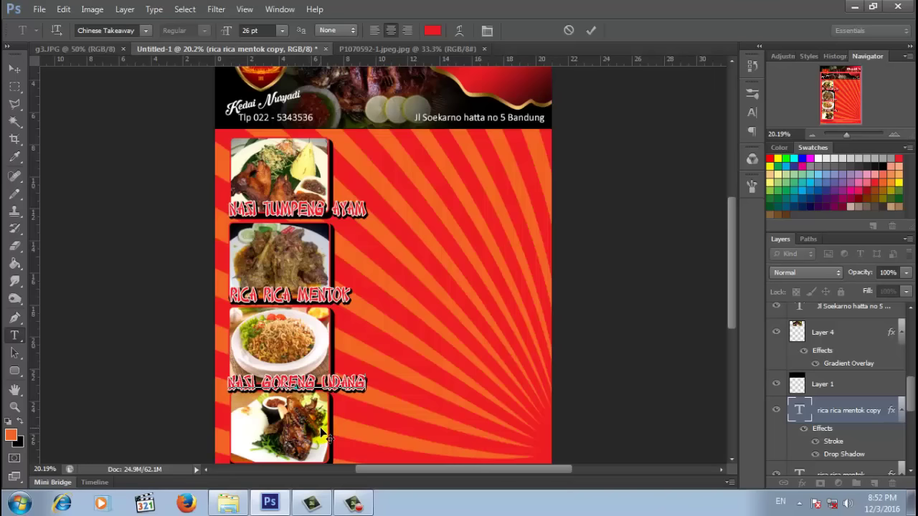
click(590, 30)
scroll(467, 385, down, 1)
scroll(401, 359, down, 1)
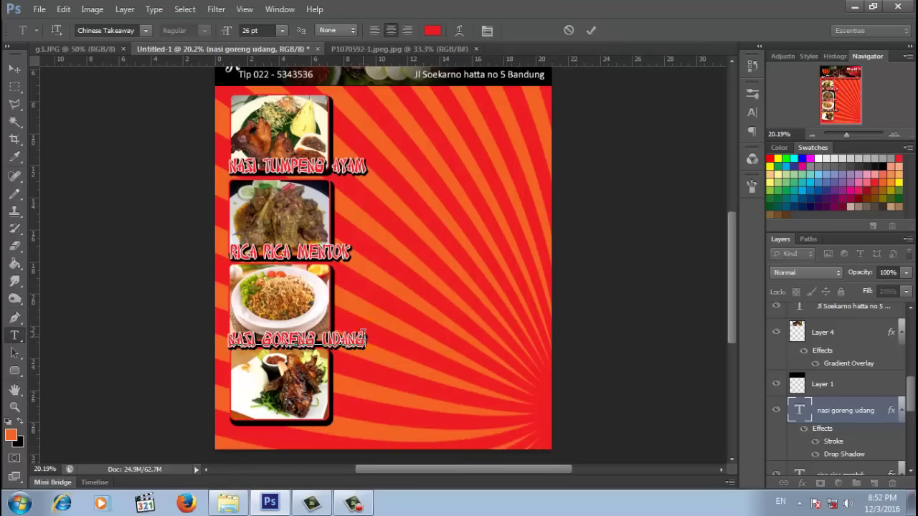
Duplicate the caption, place the copy under the bottom photo, and retype it as AYAM BAKAR PEDAS
right_click(836, 410)
click(694, 96)
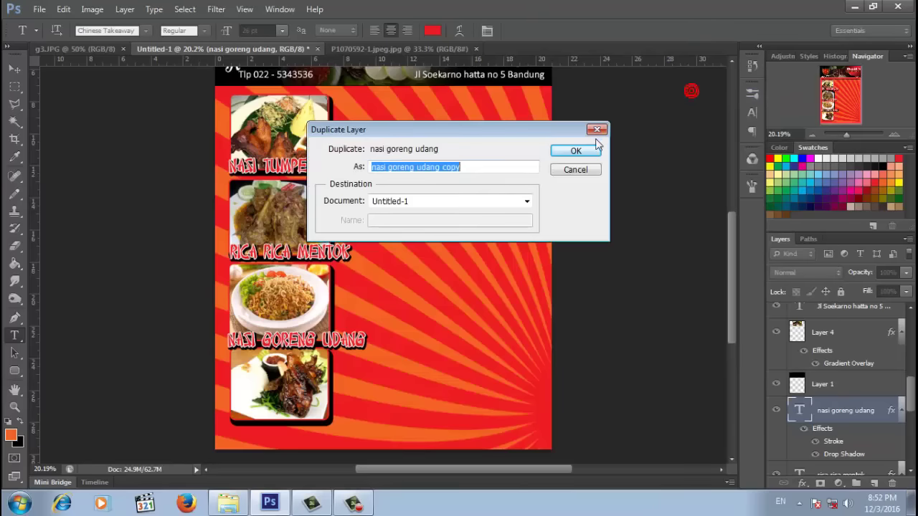
click(583, 149)
scroll(503, 199, down, 2)
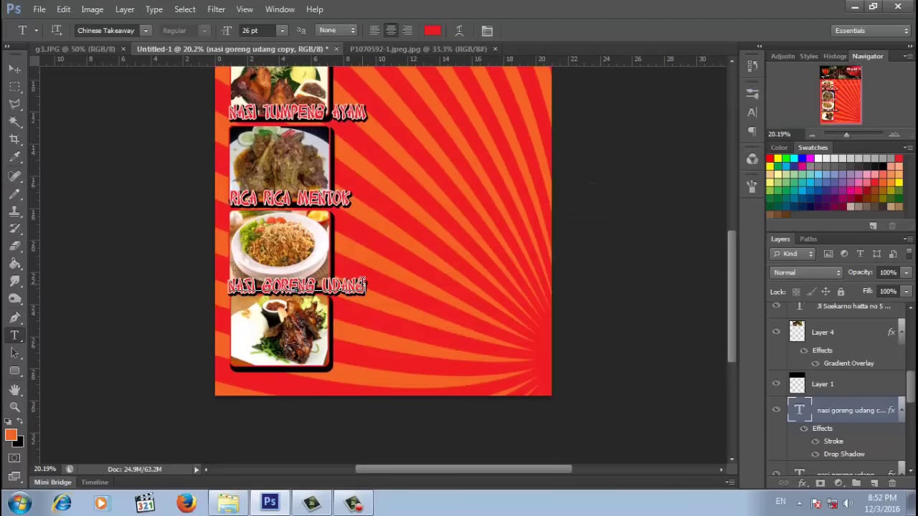
drag(399, 352, 402, 408)
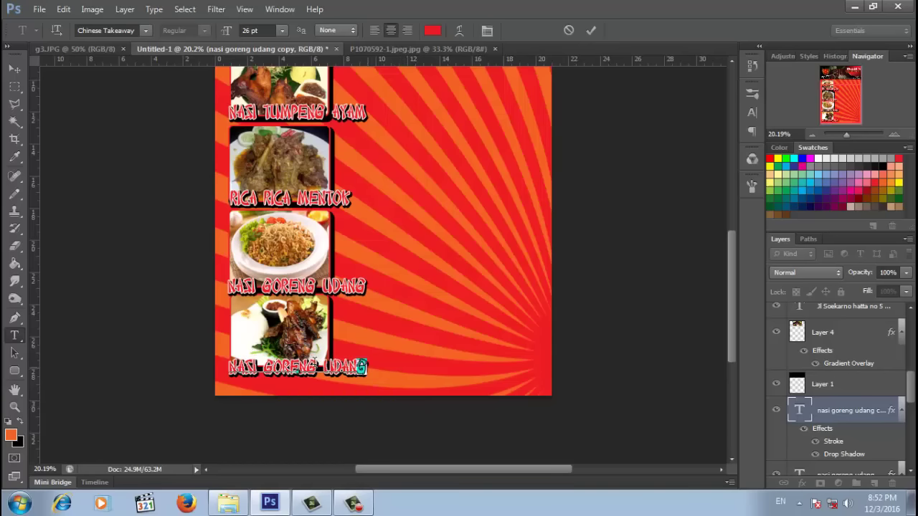
drag(314, 363, 210, 375)
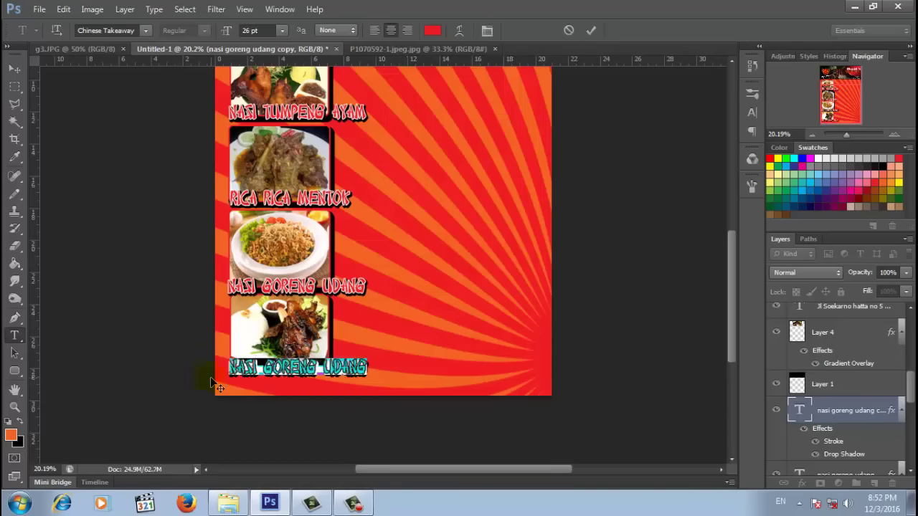
text(aym ba)
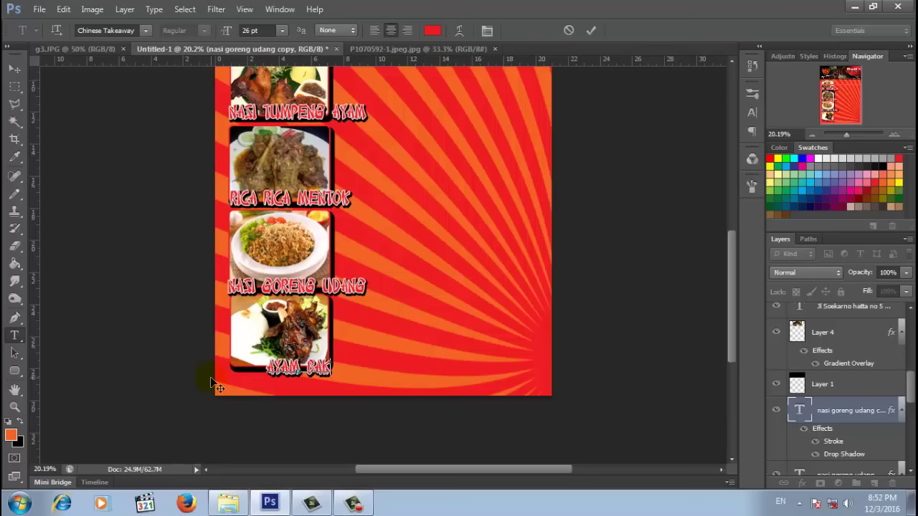
text(kar peda)
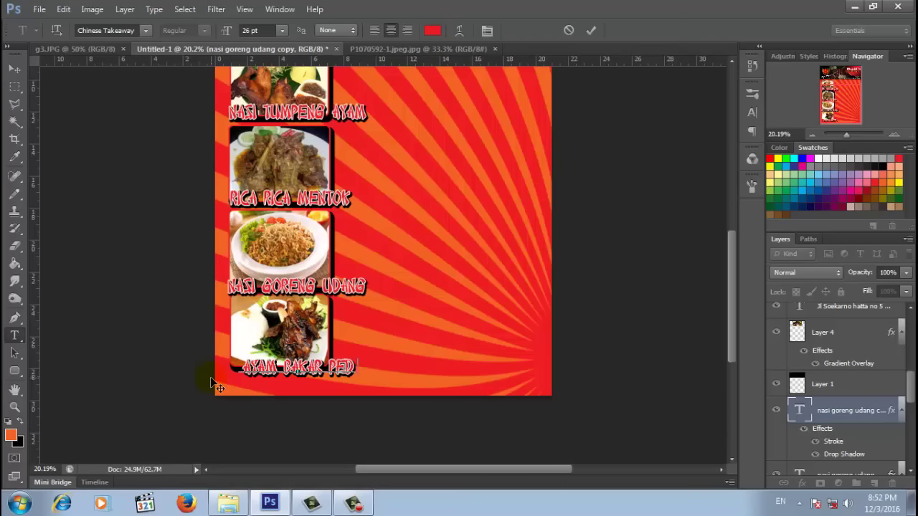
text(s)
click(590, 30)
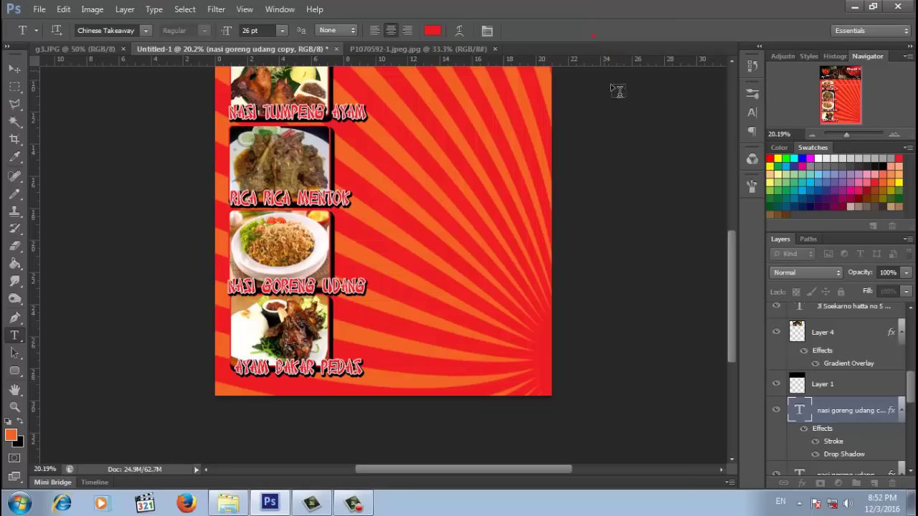
scroll(677, 211, up, 2)
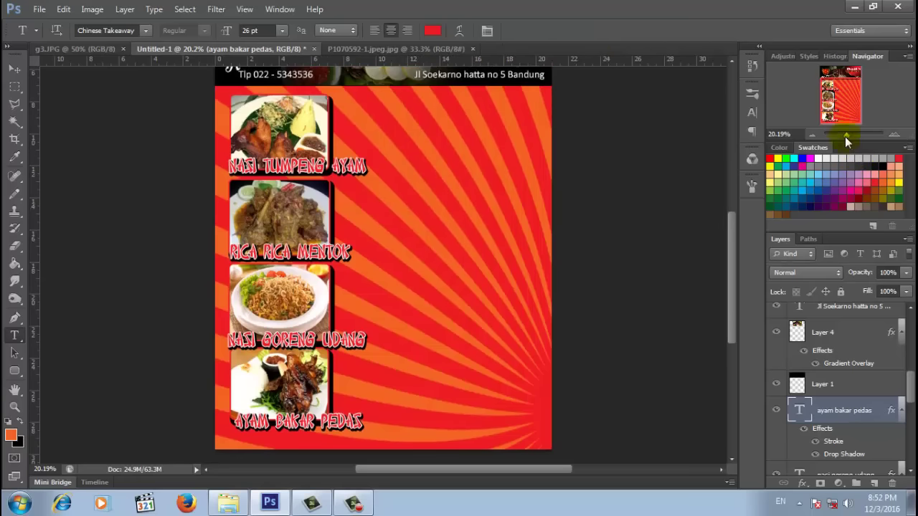
drag(847, 136, 845, 136)
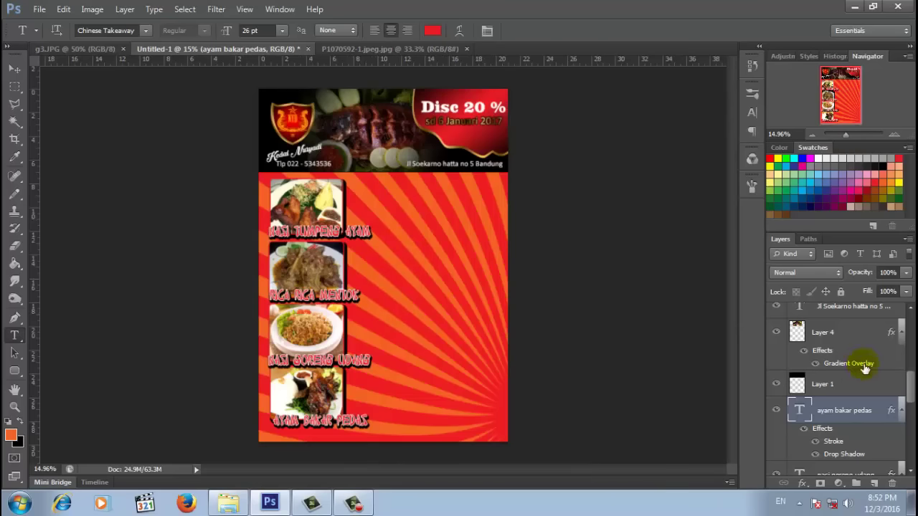
On a new layer above Layer 5, make a tall rounded-rectangle selection right of the photos
drag(909, 388, 911, 434)
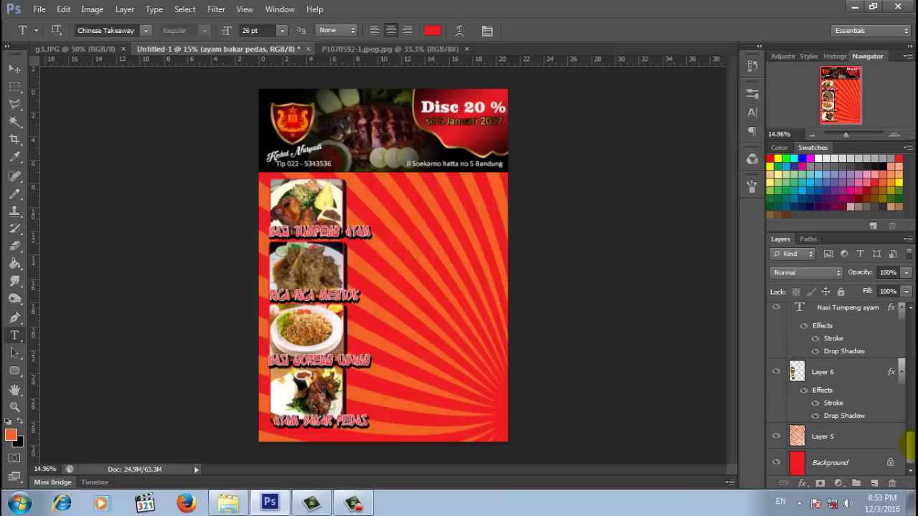
click(848, 462)
click(819, 434)
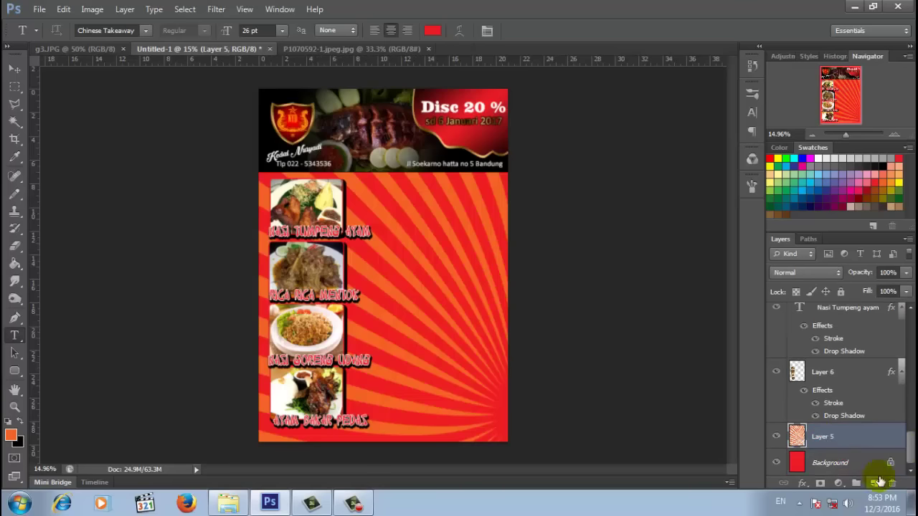
click(877, 482)
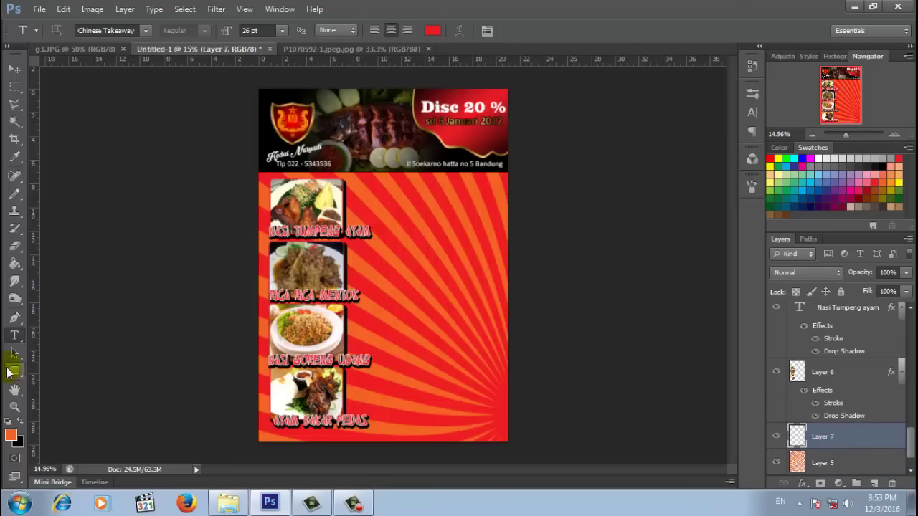
right_click(15, 371)
click(79, 380)
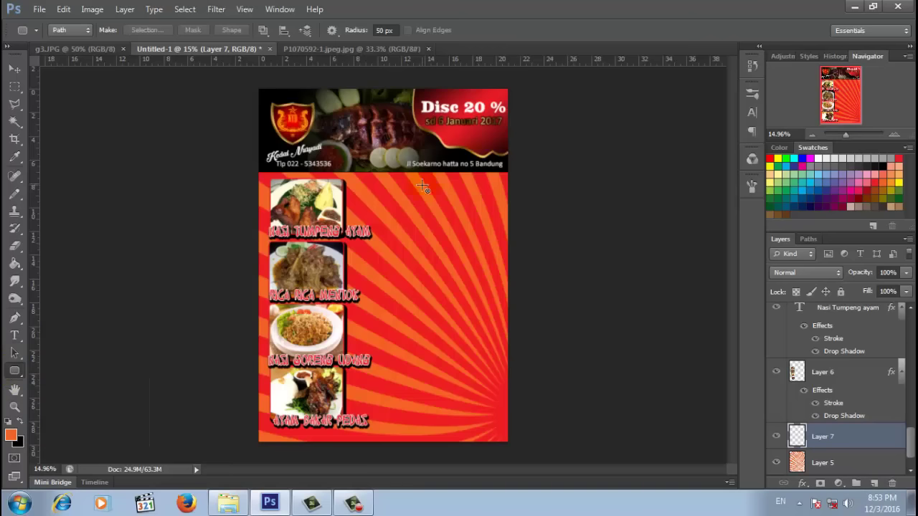
mouse_move(359, 186)
mouse_down()
mouse_move(499, 414)
mouse_move(498, 432)
mouse_up()
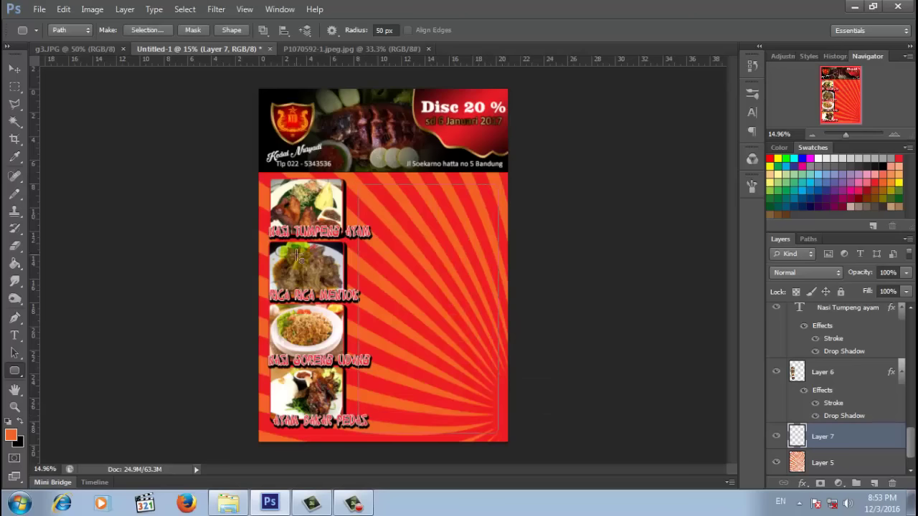
click(146, 30)
click(528, 143)
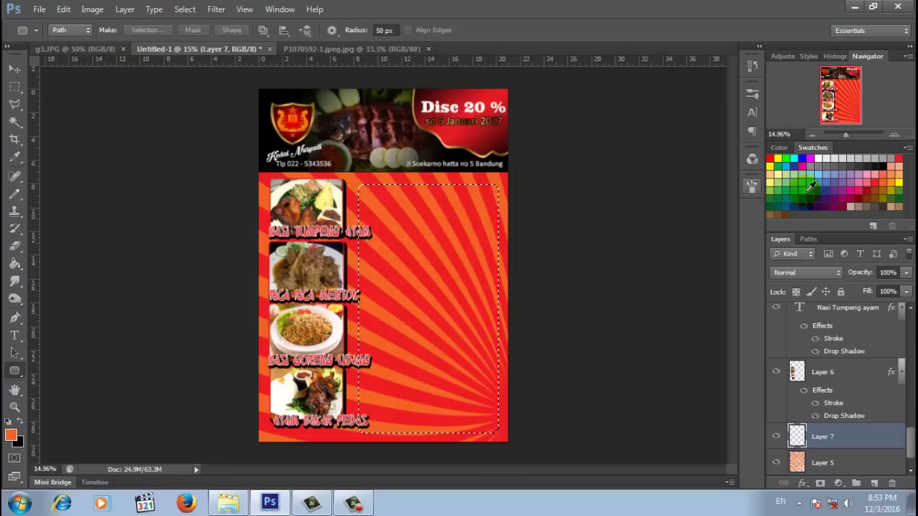
Fill the rounded selection with white, deselect, and set the panel layer's opacity to 50%
click(817, 157)
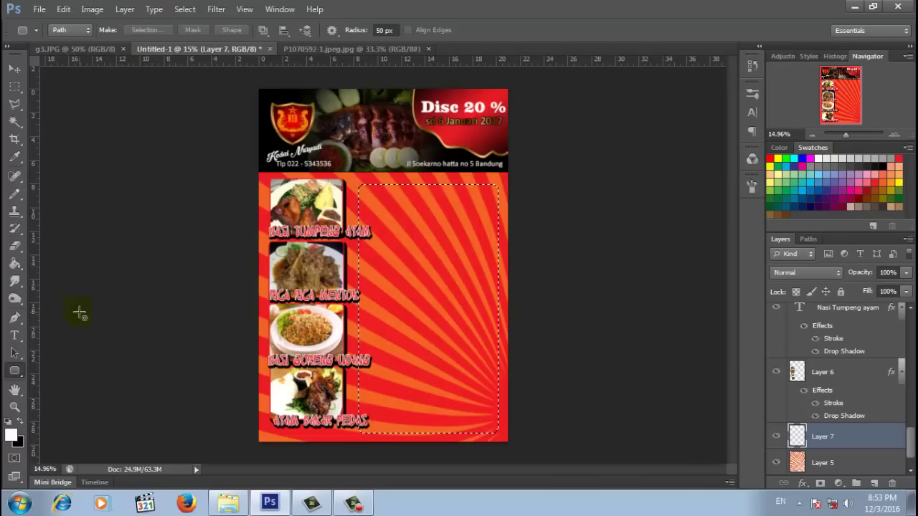
click(14, 264)
click(459, 278)
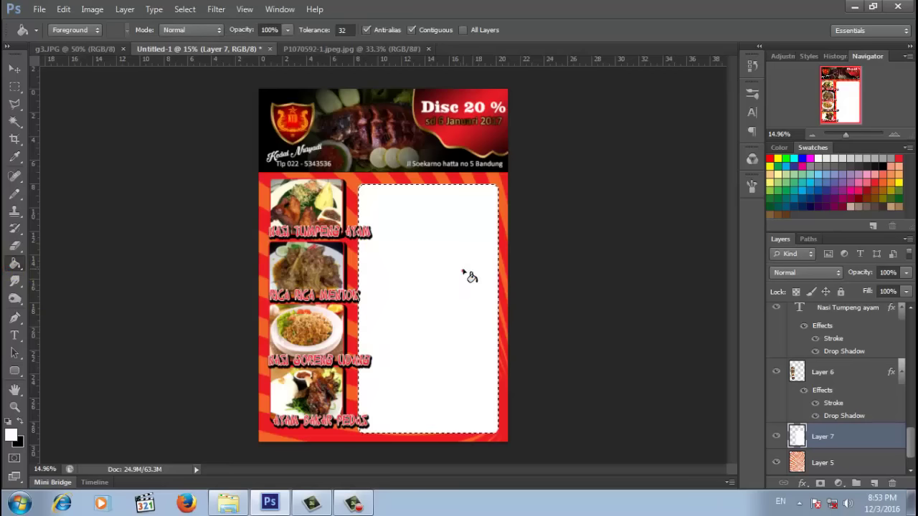
click(889, 273)
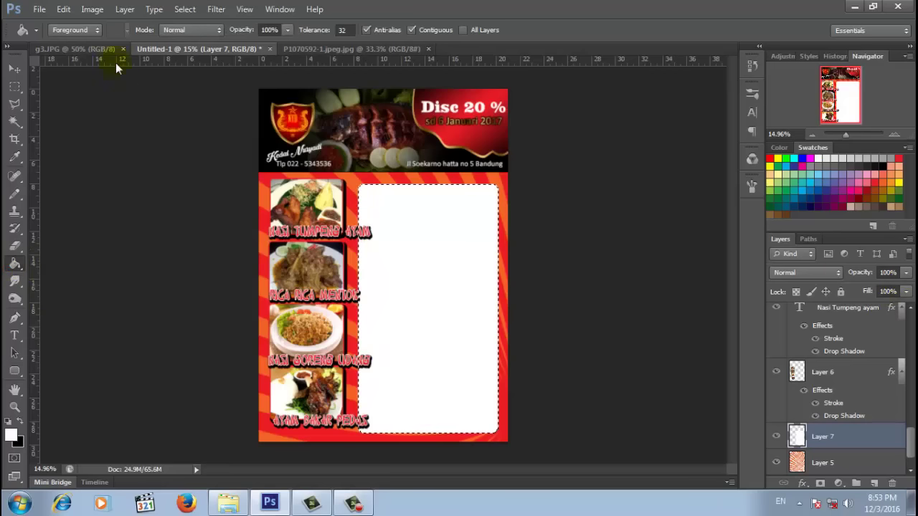
click(185, 9)
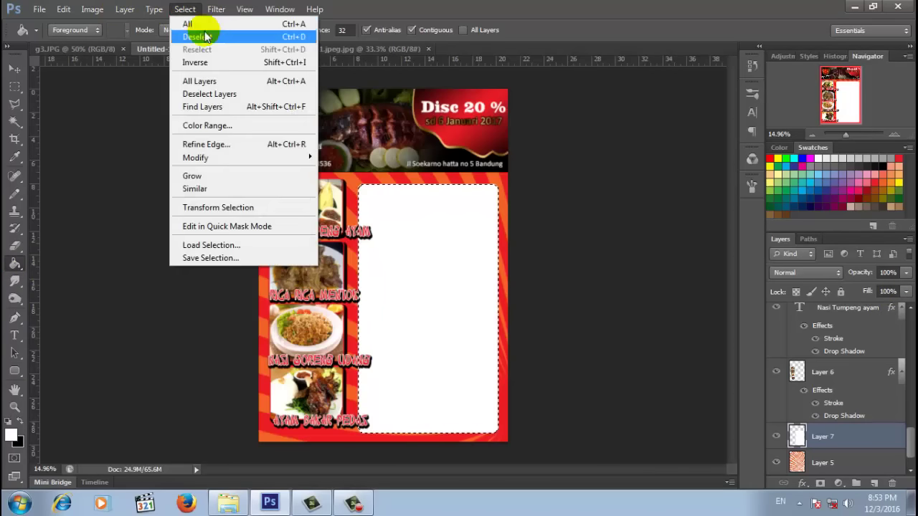
click(204, 36)
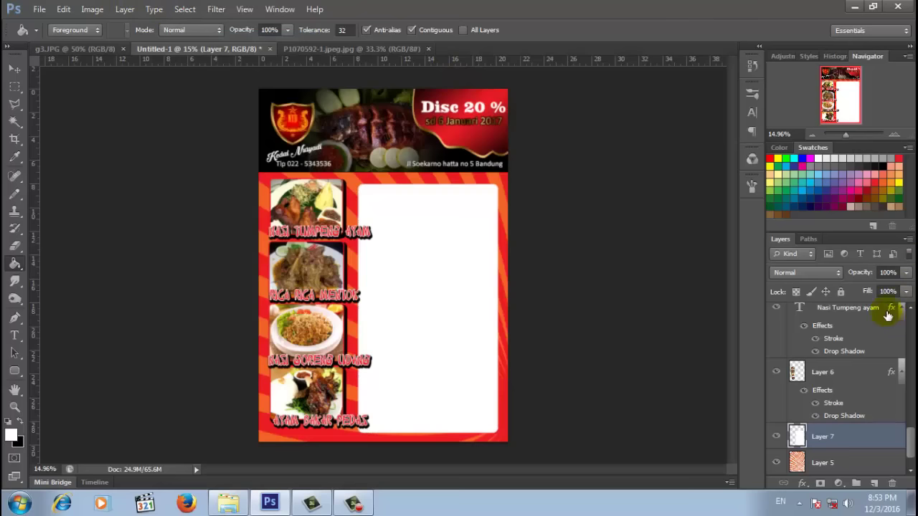
click(888, 272)
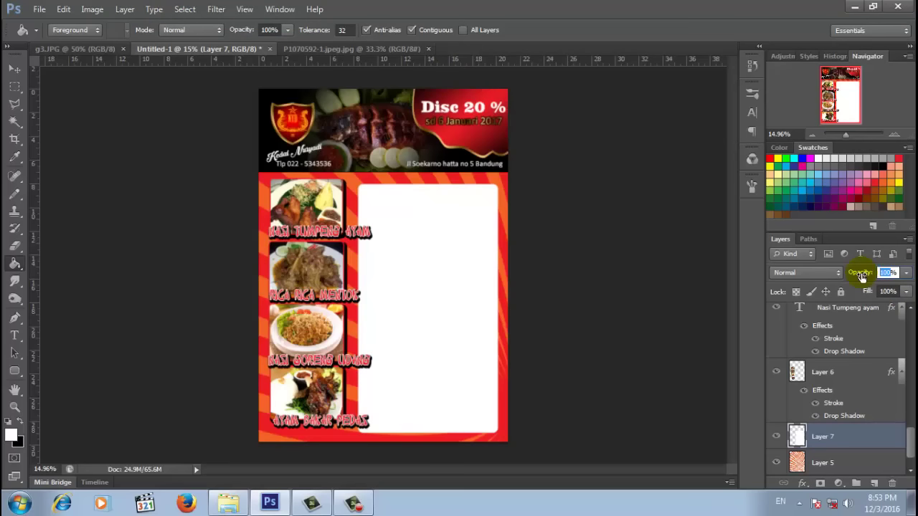
text(50)
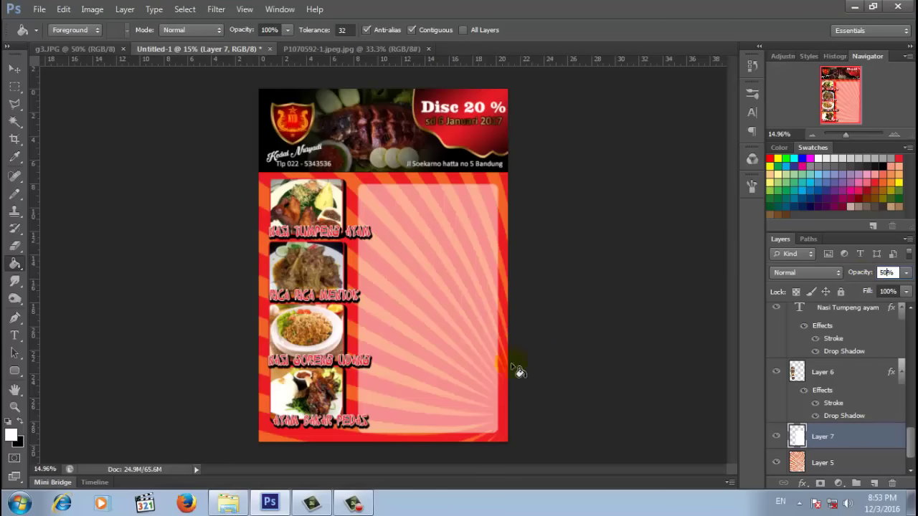
click(14, 69)
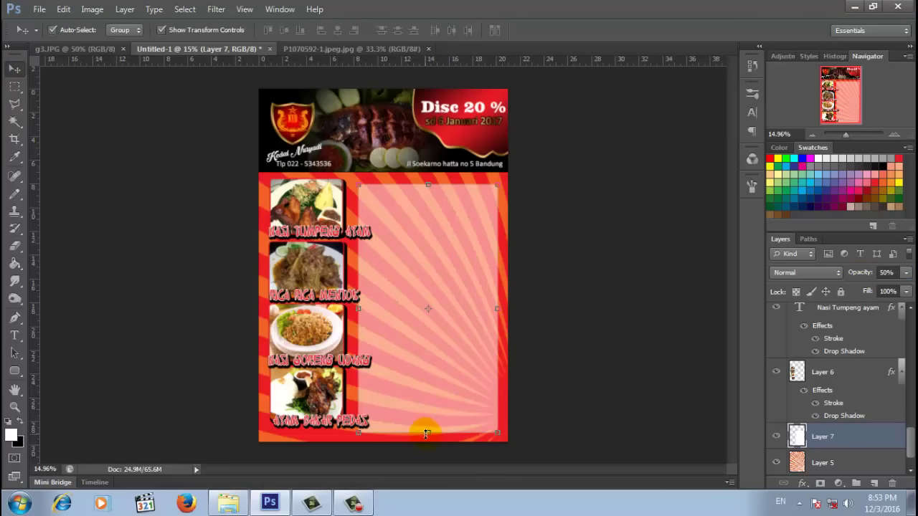
drag(426, 433, 427, 429)
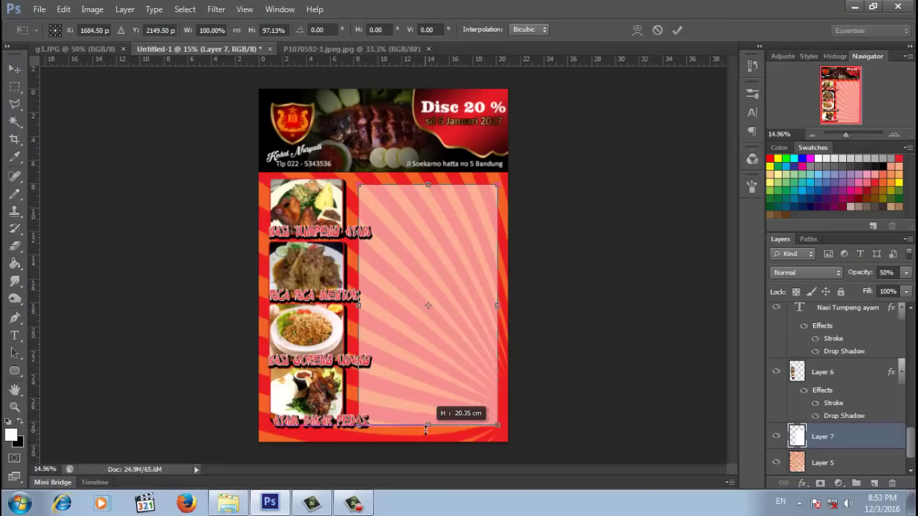
click(677, 29)
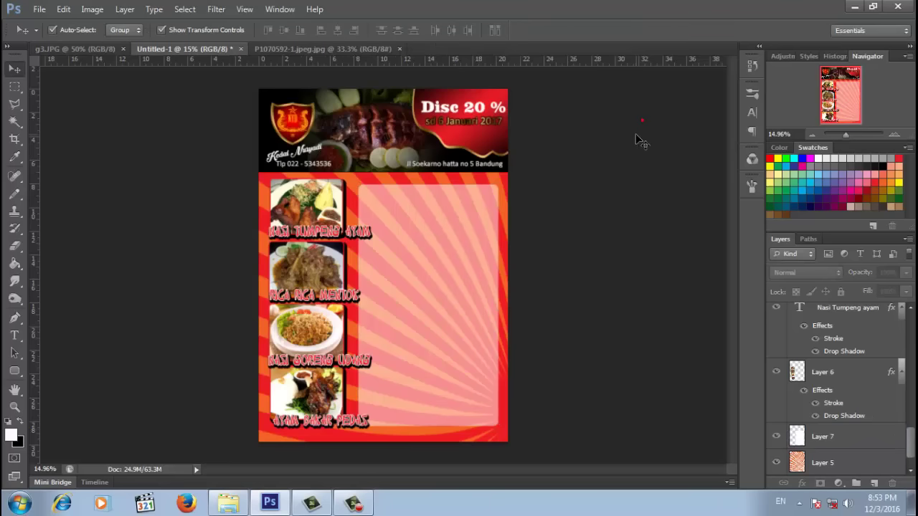
click(448, 314)
drag(428, 187, 428, 179)
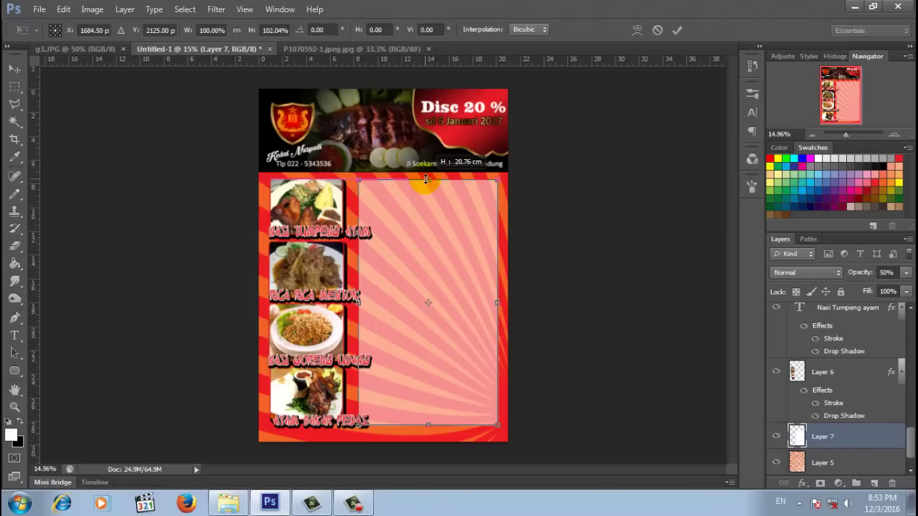
click(677, 31)
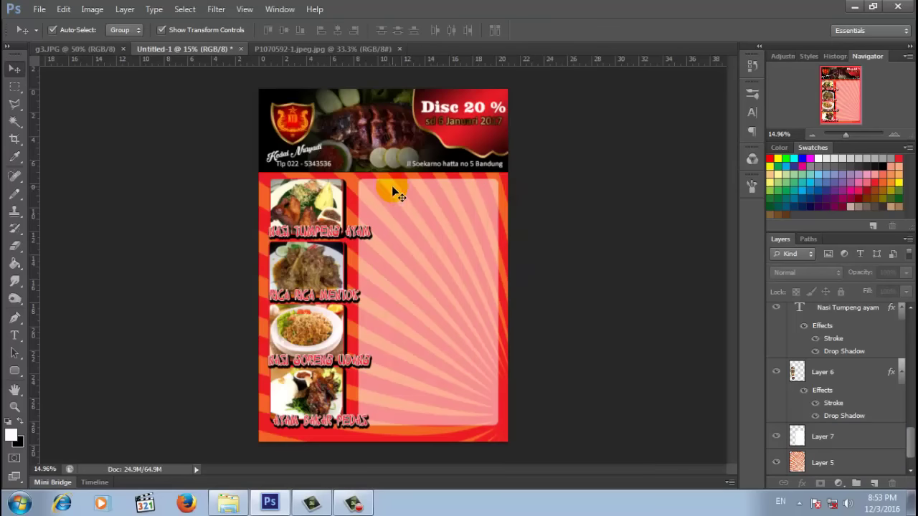
Start a Calibri text block reading 'Daftar Menu' near the top of the pink panel
click(18, 337)
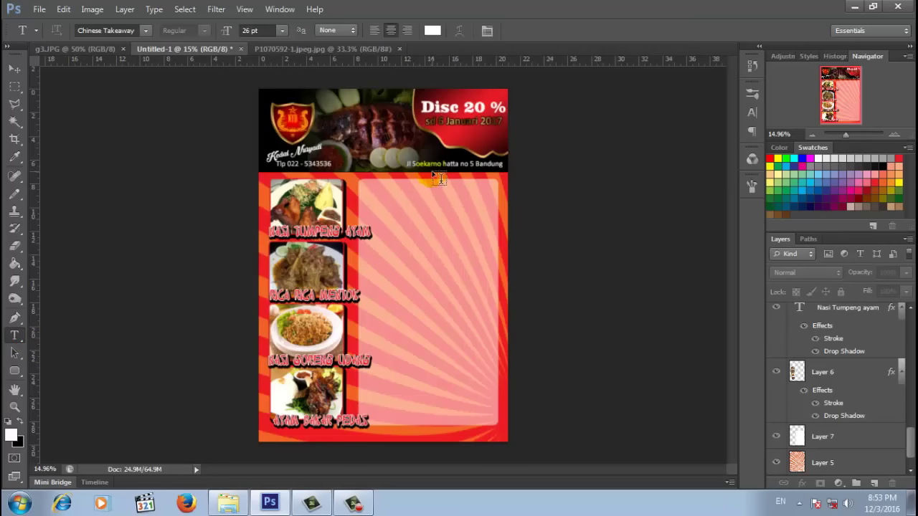
click(392, 196)
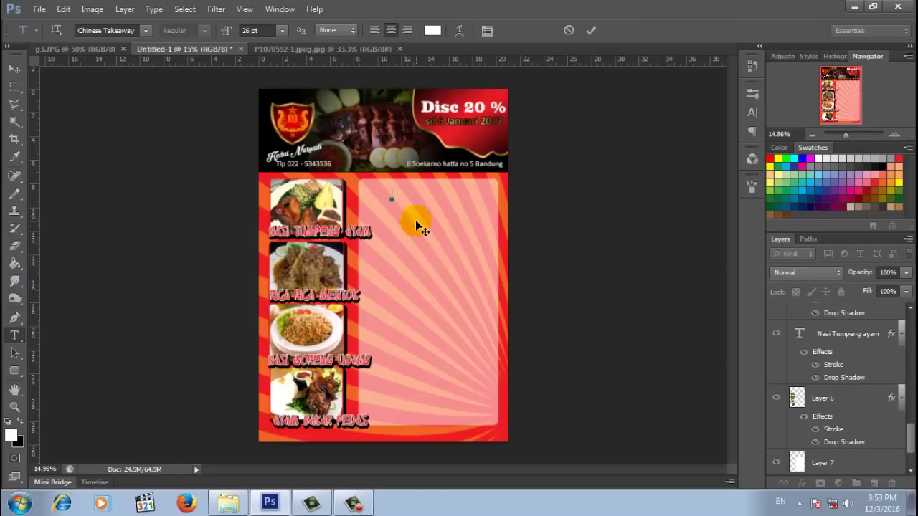
click(143, 33)
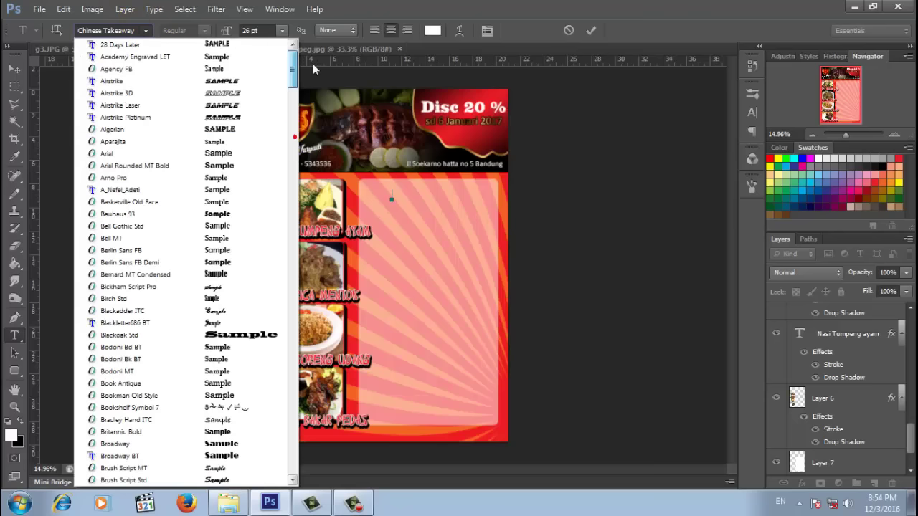
drag(293, 71, 292, 104)
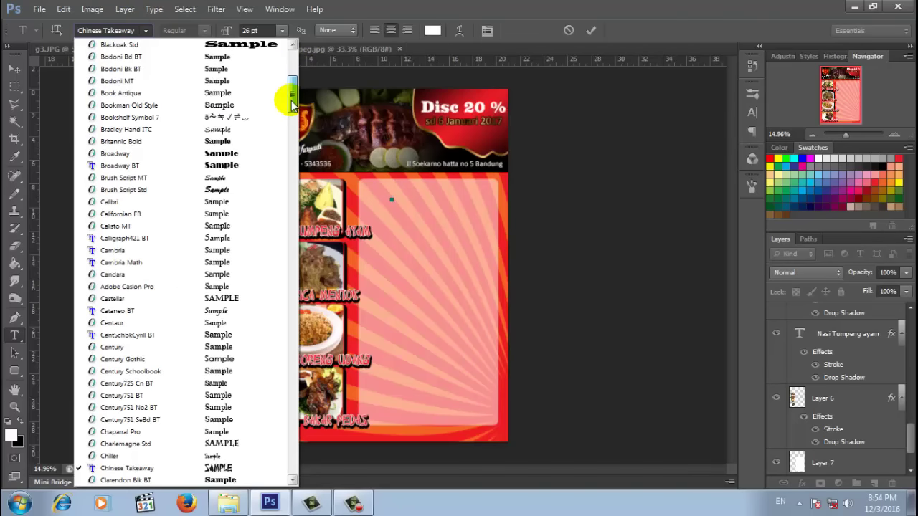
click(237, 202)
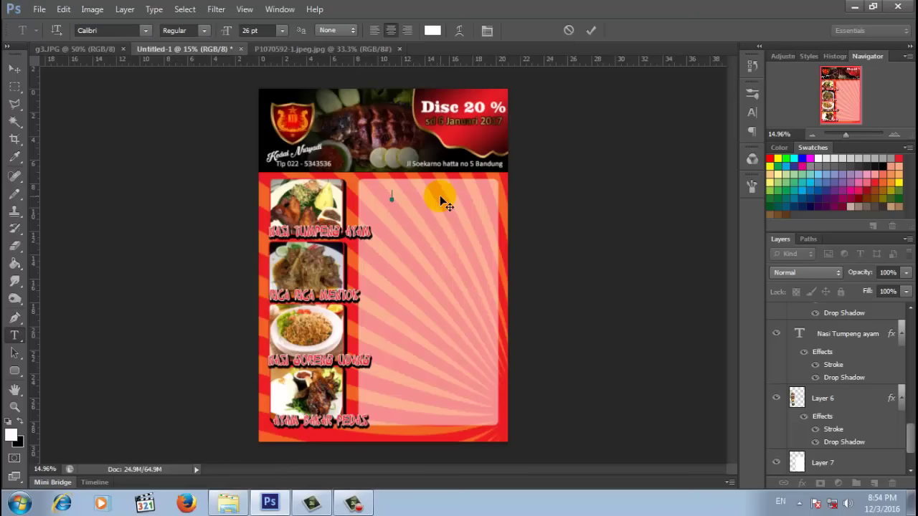
text(Daftar)
text( Menu)
drag(433, 264, 456, 255)
Make the Daftar Menu list text black and left-aligned, shift it left, and commit
key(ctrl+a)
click(432, 30)
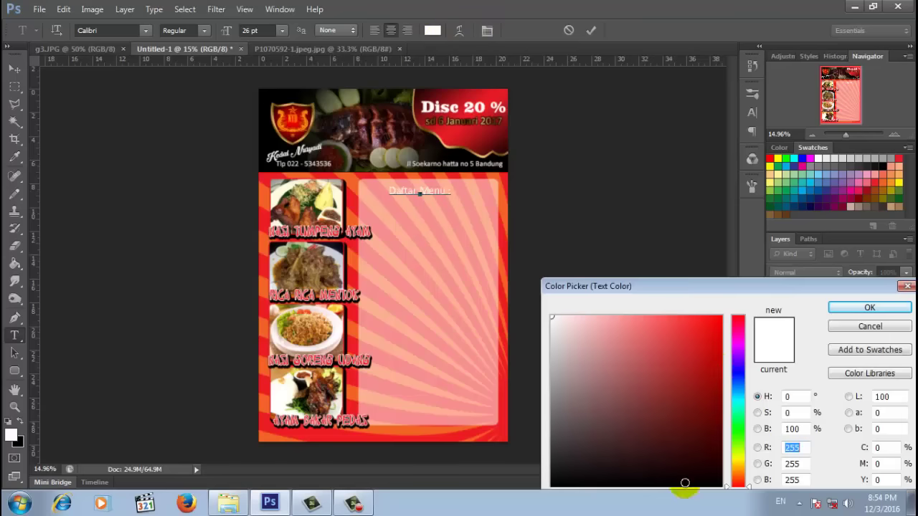
click(696, 482)
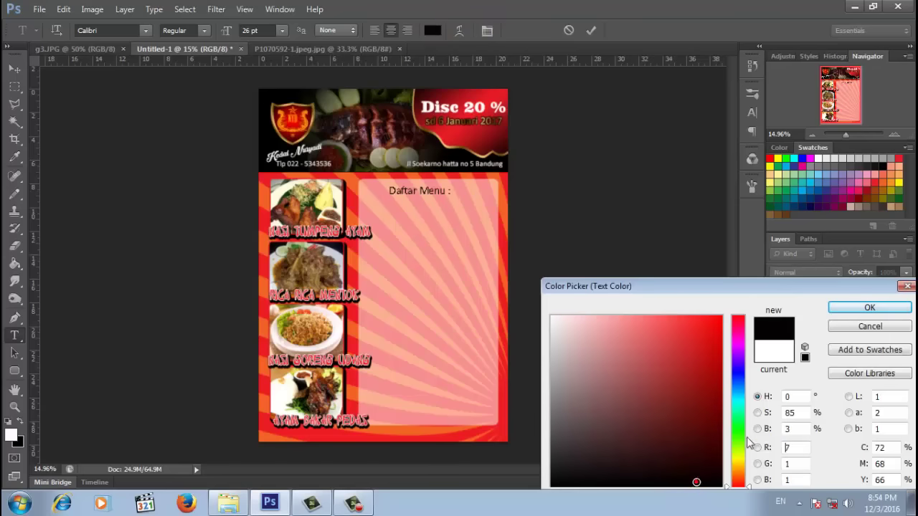
click(869, 308)
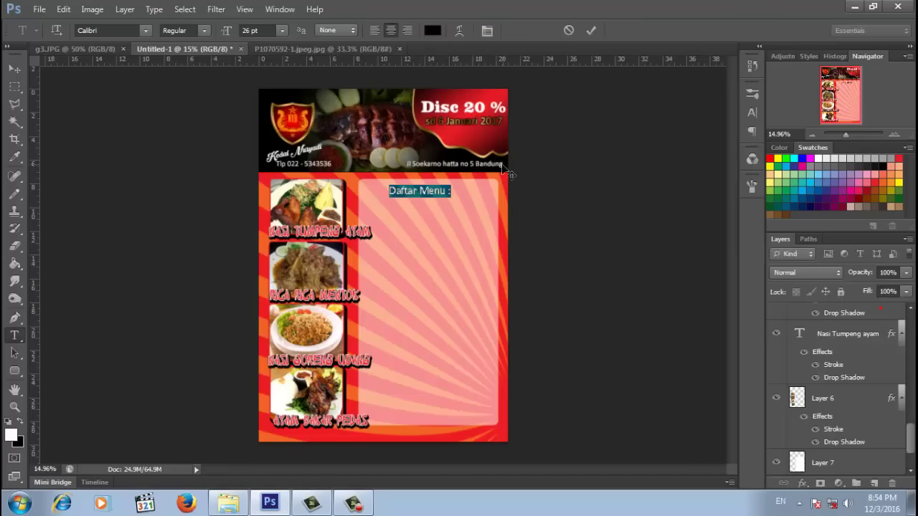
click(450, 190)
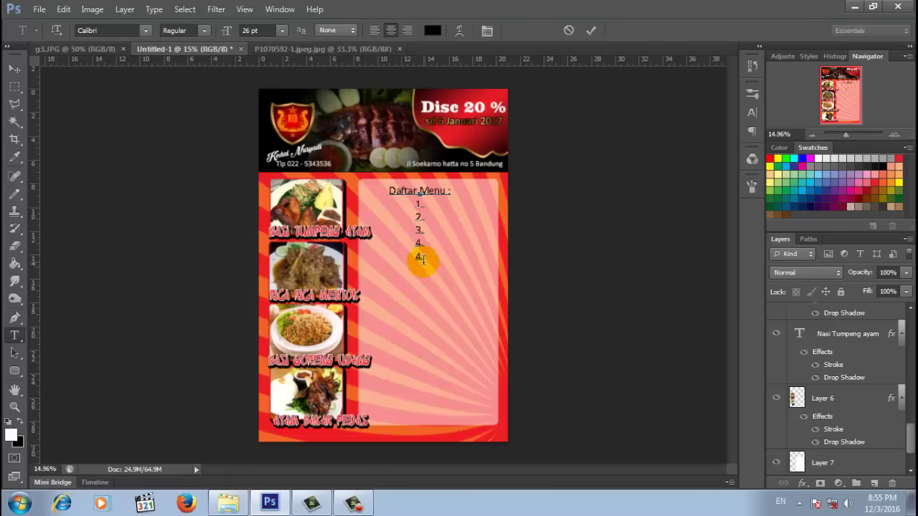
drag(424, 259, 380, 210)
key(ctrl+a)
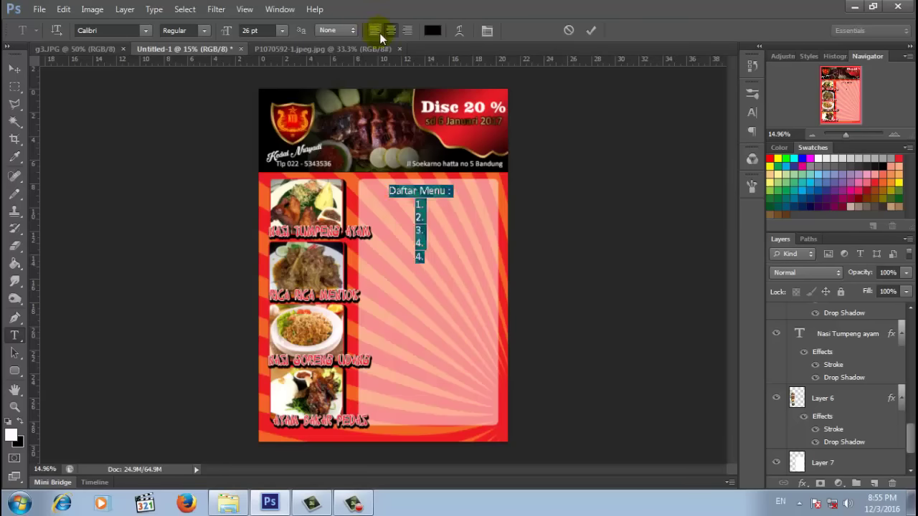
click(374, 30)
drag(446, 307, 409, 315)
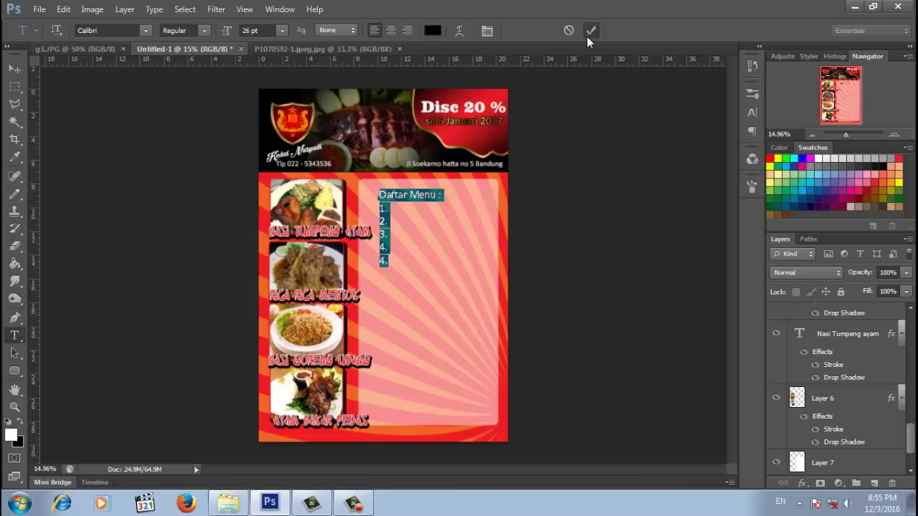
click(589, 33)
Add a 'Daftar Harga :' list numbered 1.–5. beneath the menu list as its own text layer
click(382, 296)
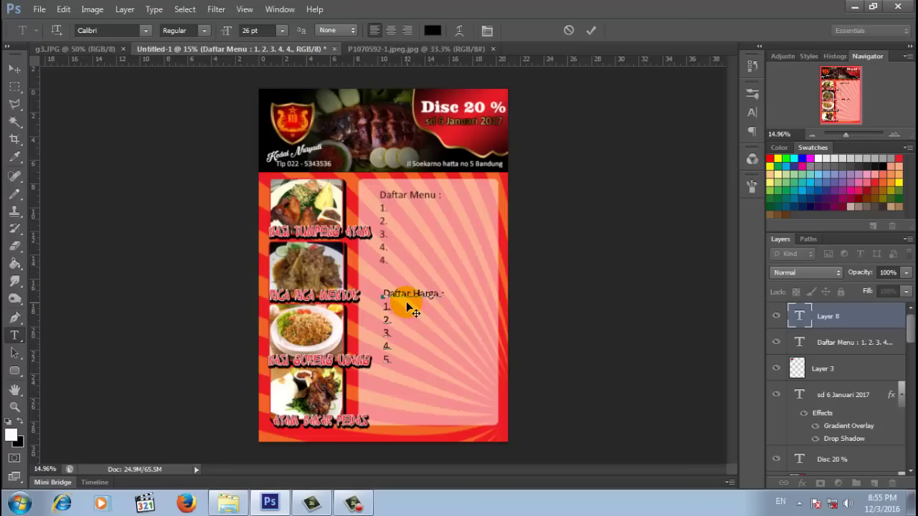
drag(412, 390, 408, 391)
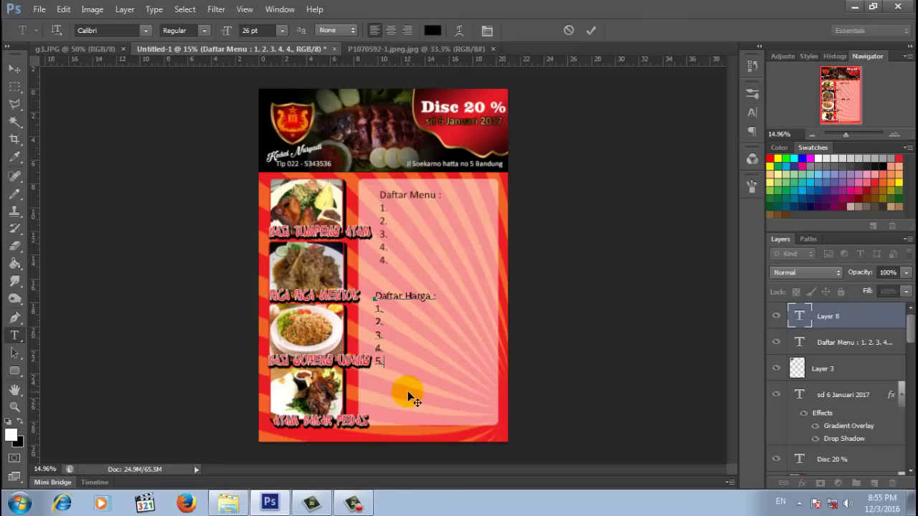
click(591, 30)
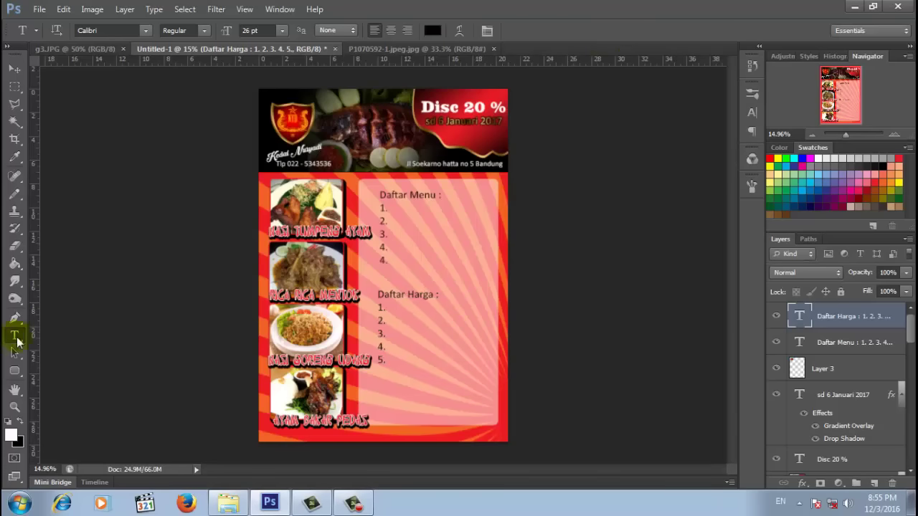
Type 'Buka setiap hari' in Chinese Takeaway font near the bottom of the pink panel
click(396, 409)
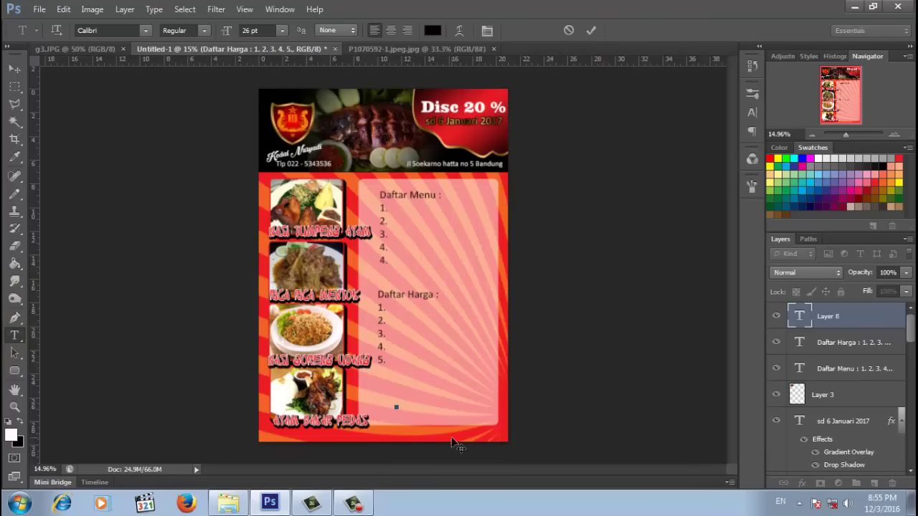
click(144, 31)
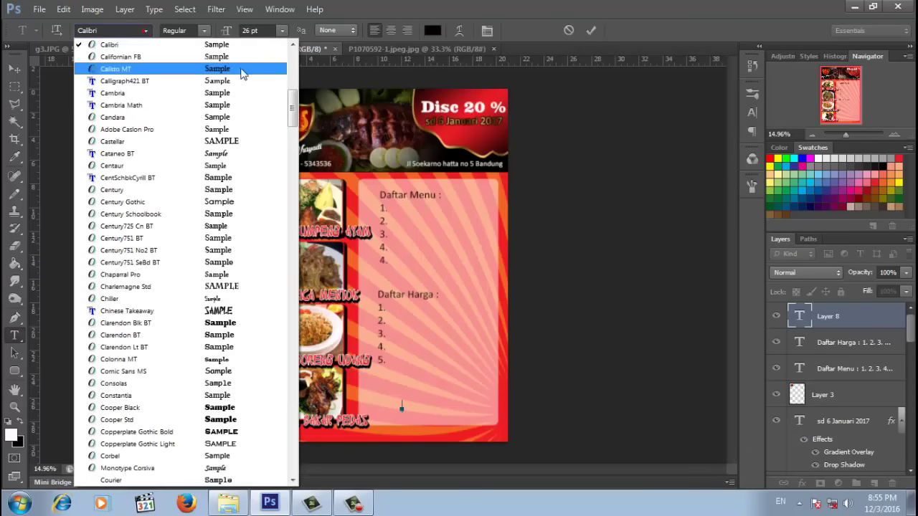
click(266, 310)
click(420, 382)
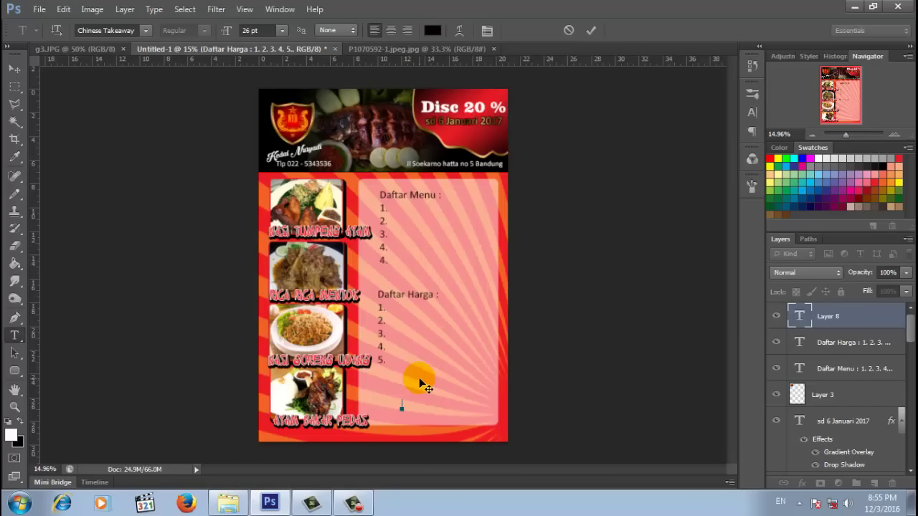
text(Buka)
text( setia)
text(phar)
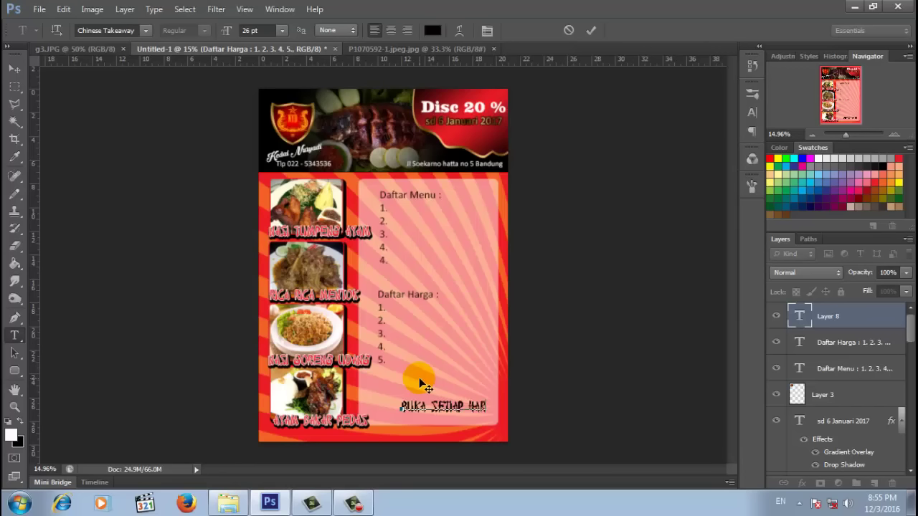
text(i)
drag(426, 429, 488, 415)
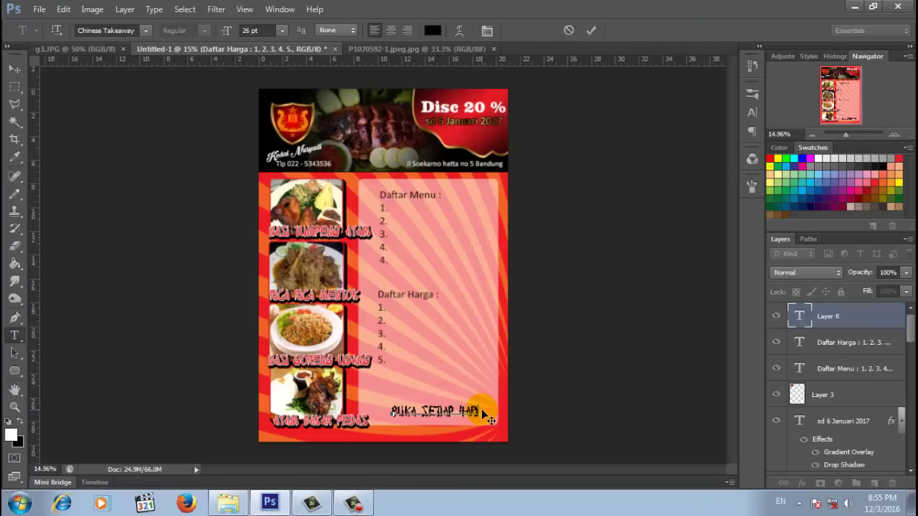
Colour the Buka setiap hari text red and enlarge it to 32 pt
drag(477, 410, 335, 412)
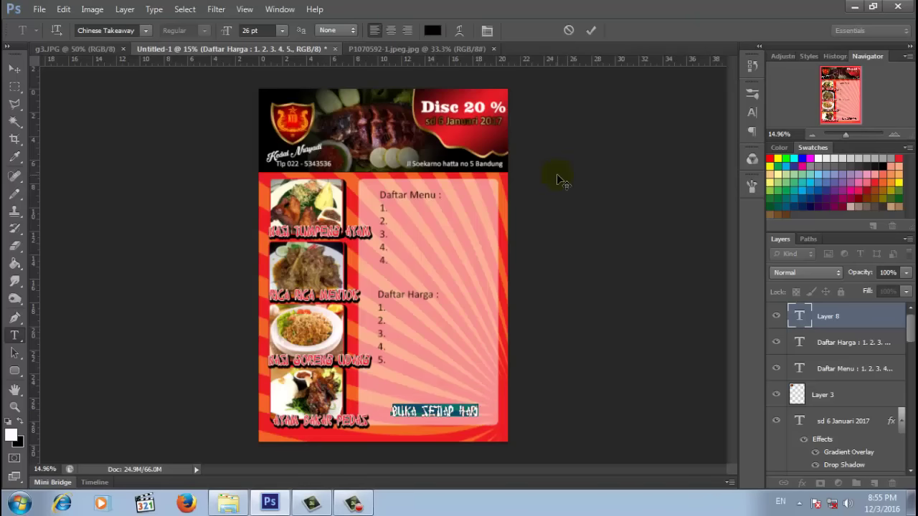
click(433, 30)
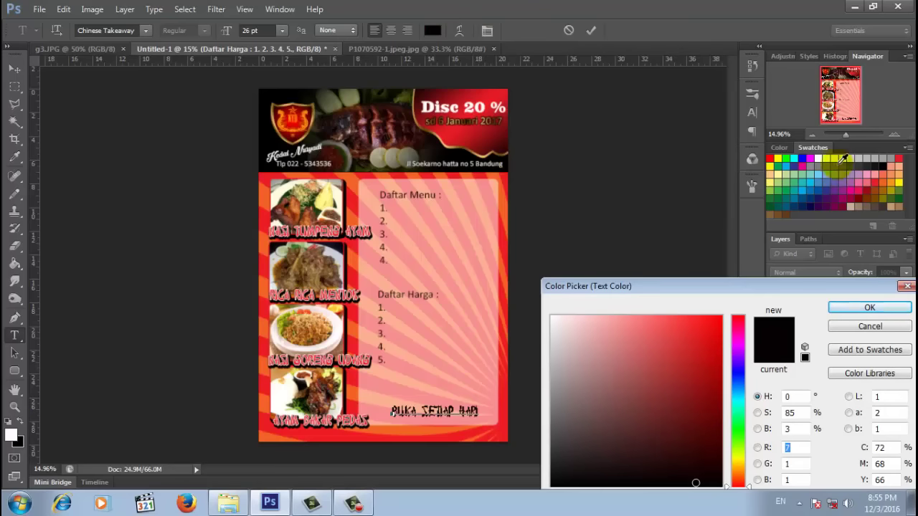
click(900, 157)
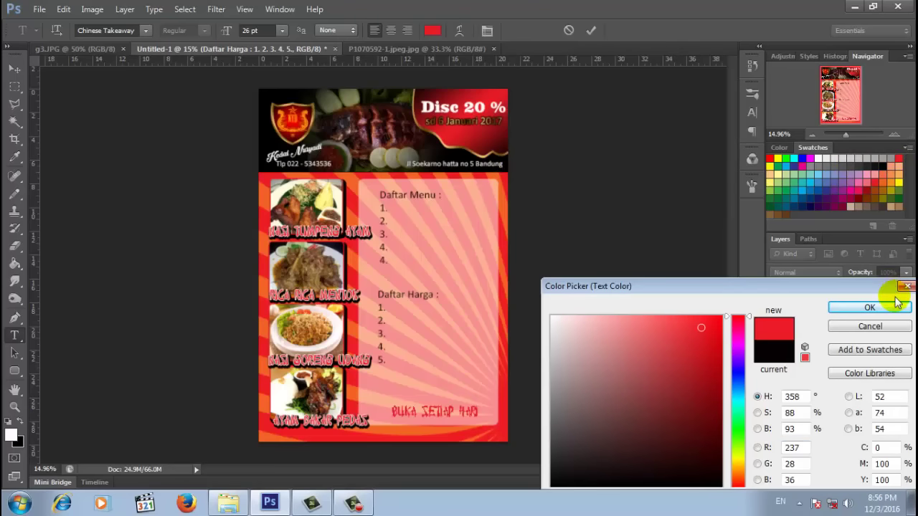
click(869, 307)
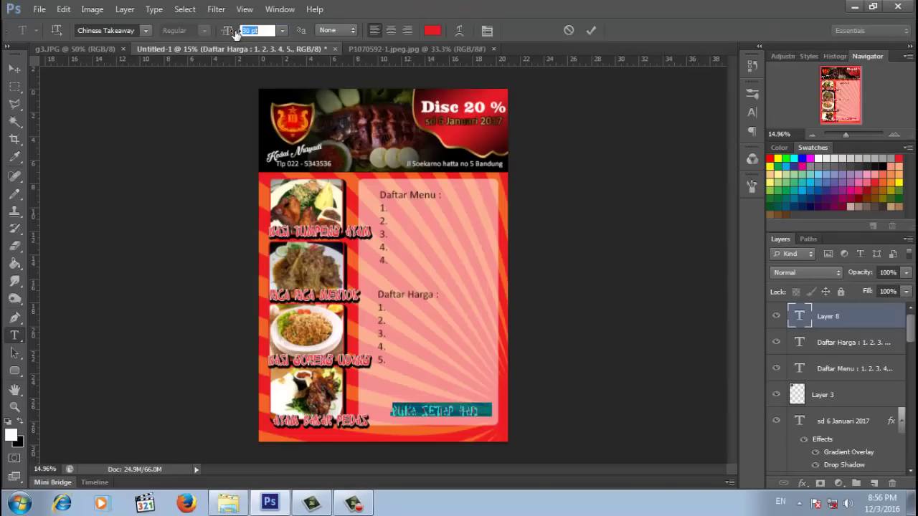
mouse_move(224, 30)
mouse_down()
mouse_move(237, 32)
mouse_move(215, 31)
mouse_up()
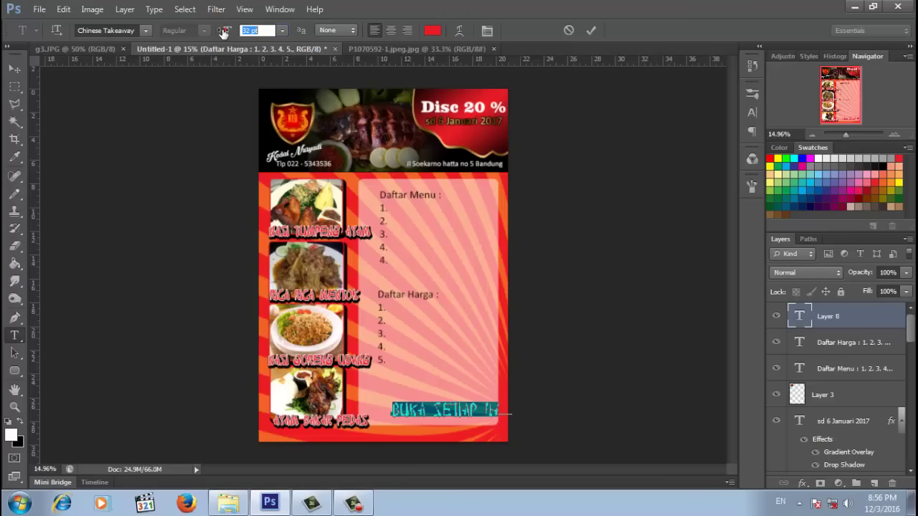
click(591, 30)
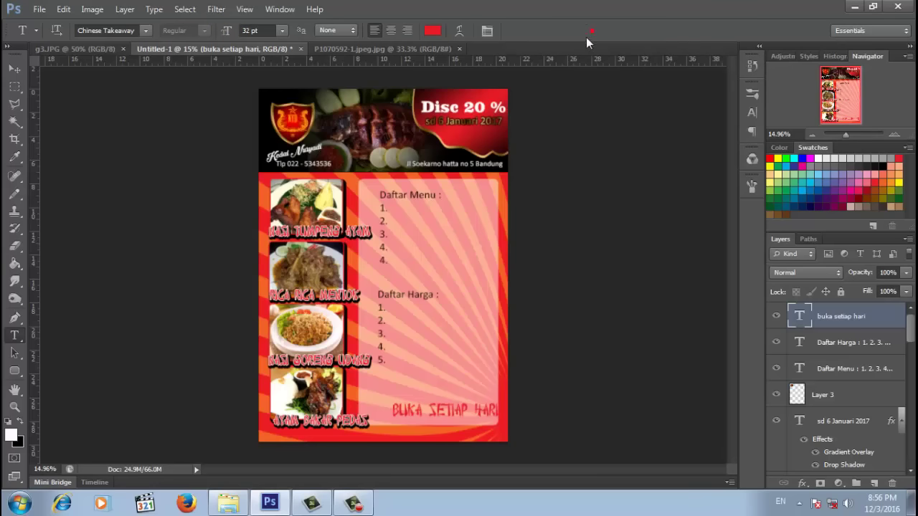
right_click(833, 322)
Give the text a hard drop shadow: Normal, 100% opacity, 100% spread, distance 15
click(724, 74)
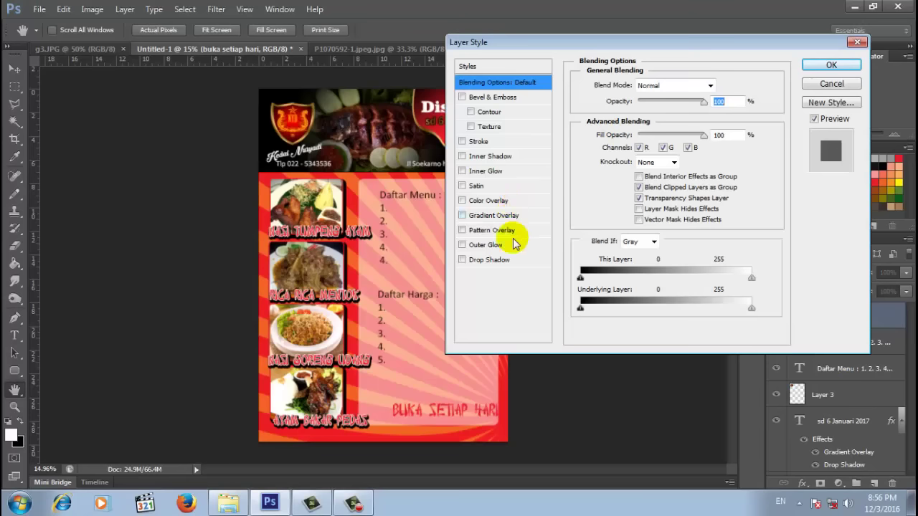
click(511, 259)
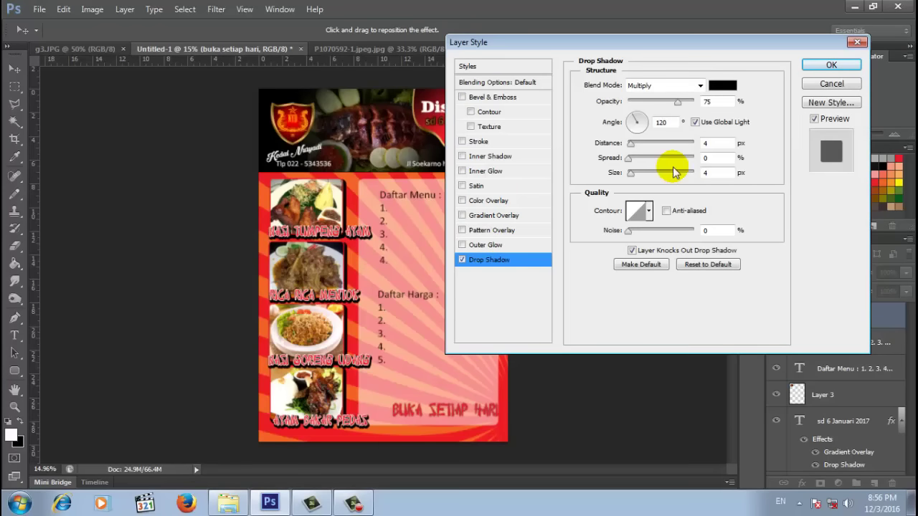
click(685, 85)
click(678, 94)
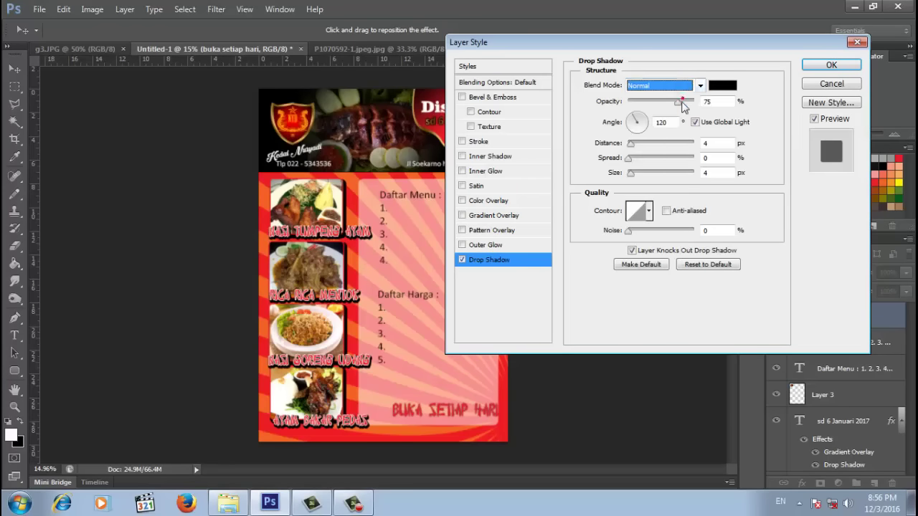
drag(680, 101, 696, 102)
drag(630, 157, 732, 169)
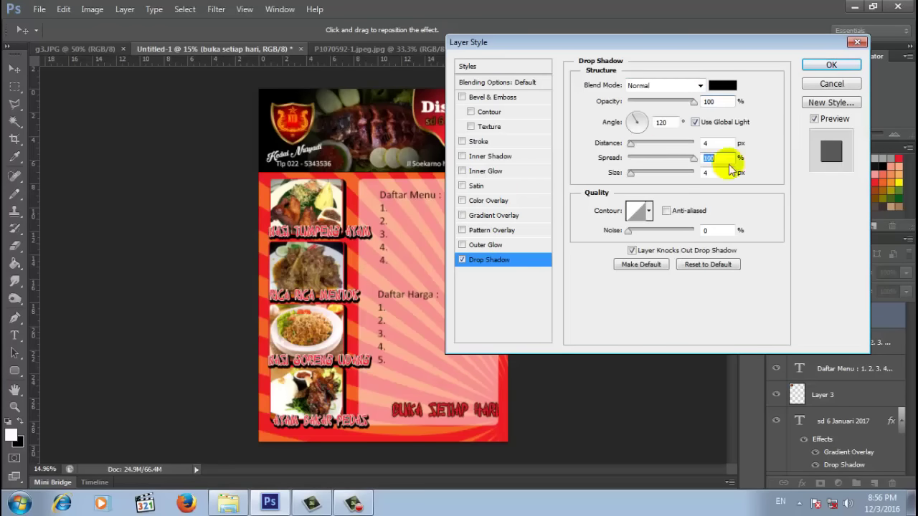
double_click(713, 142)
text(15)
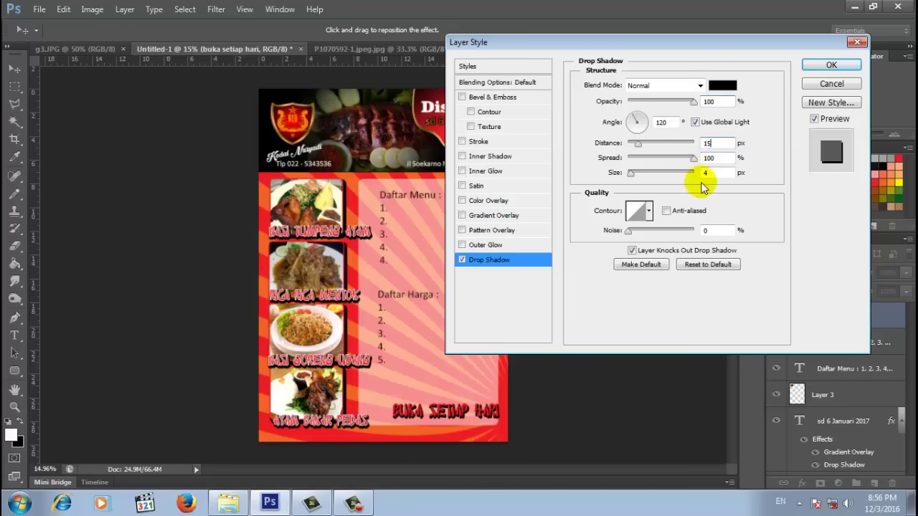
double_click(706, 173)
text(10)
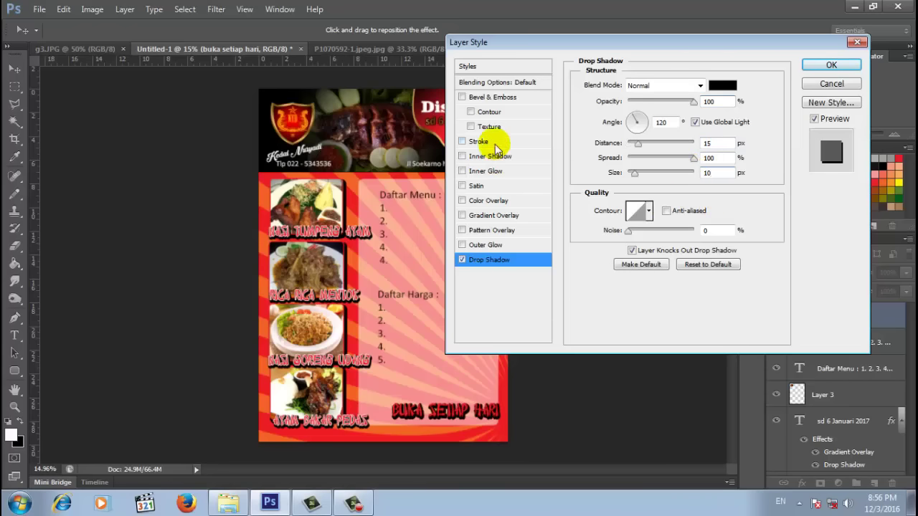
Add a 10 px near-white stroke to the text and apply the layer style
click(484, 142)
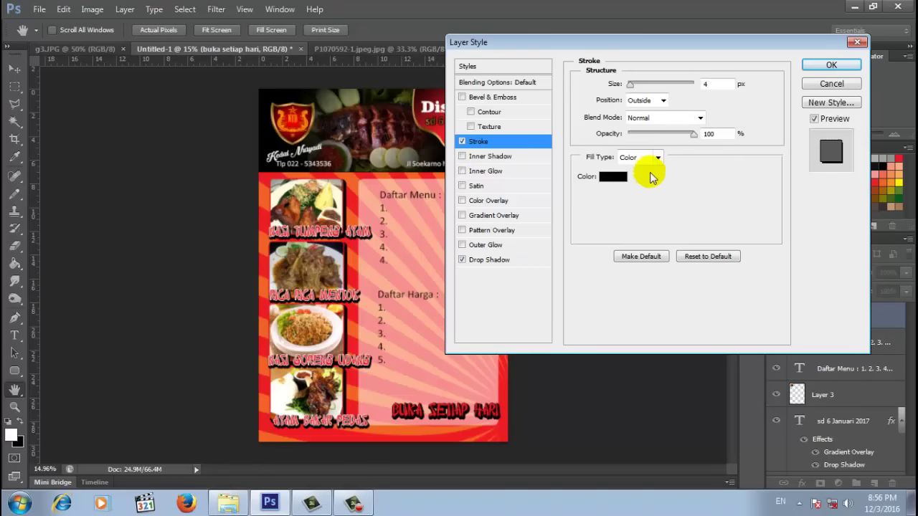
click(614, 177)
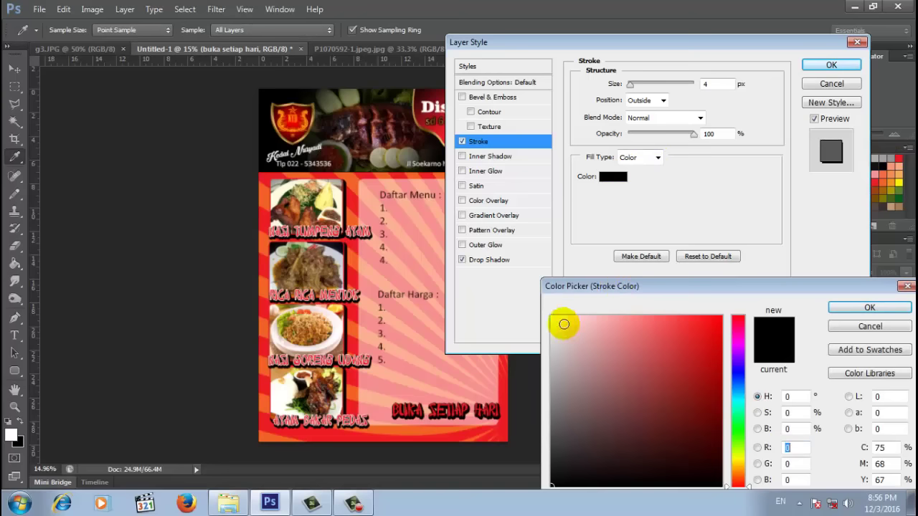
click(551, 318)
click(869, 307)
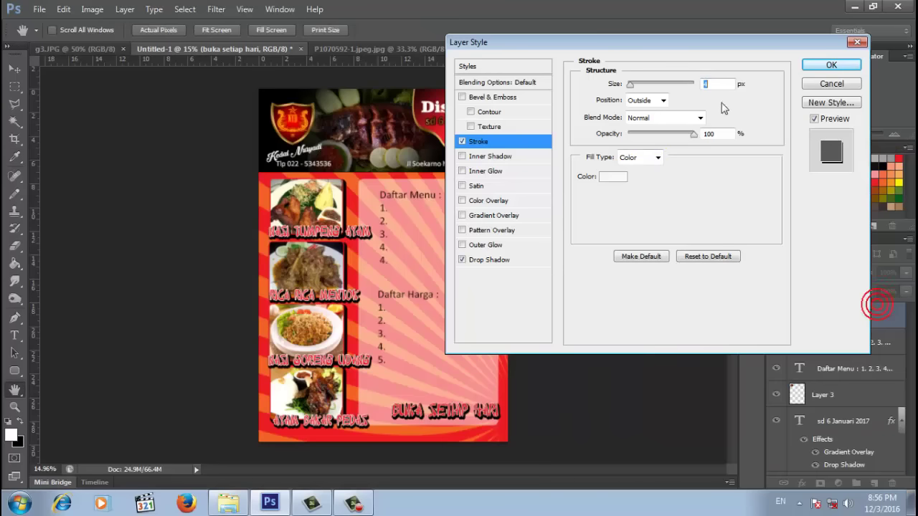
drag(630, 83, 635, 84)
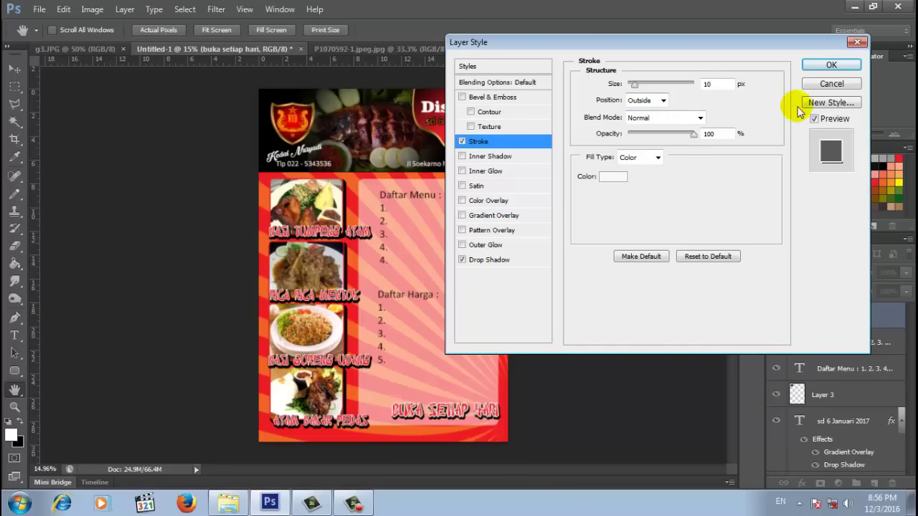
click(831, 64)
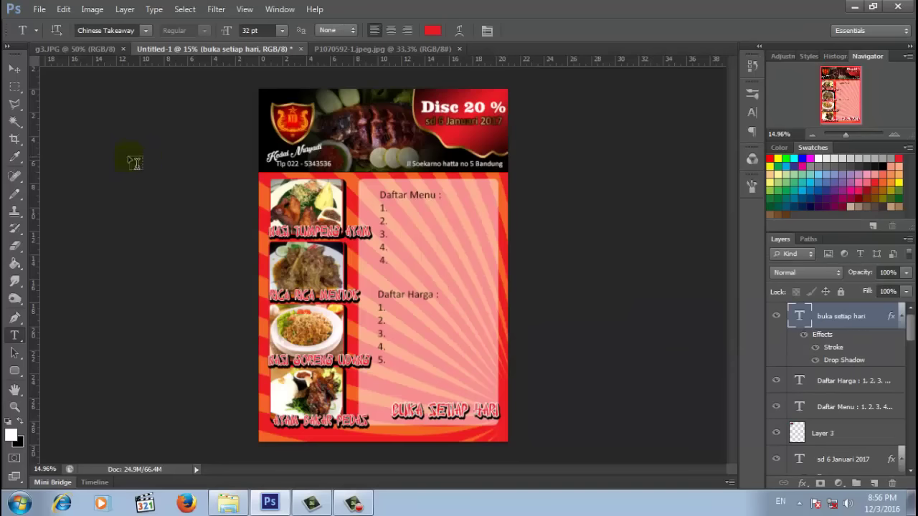
Rotate the 'Buka setiap hari' text about -20°, then add empty Layer 8 above Daftar Harga
click(15, 68)
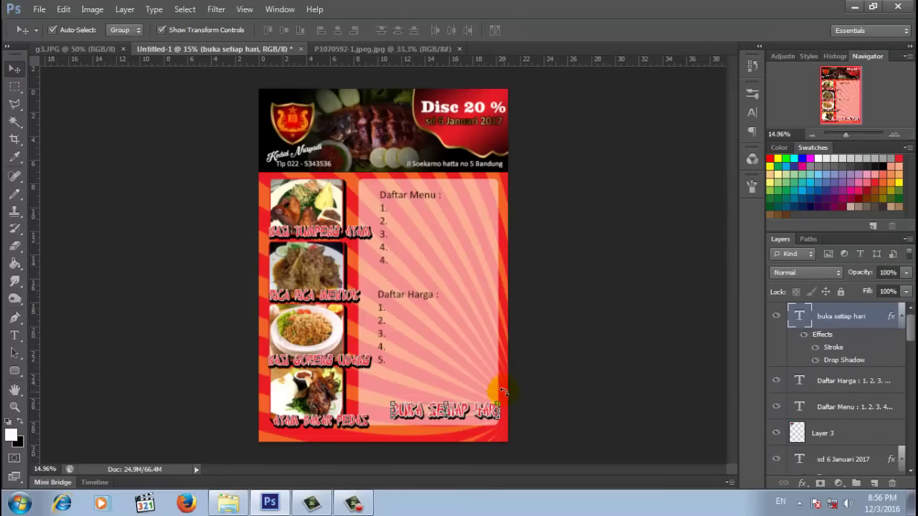
drag(504, 391, 467, 410)
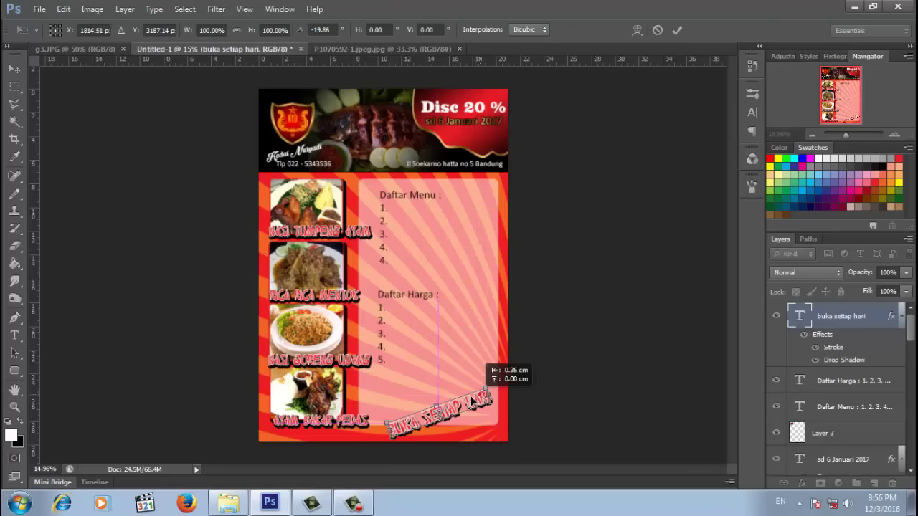
click(678, 30)
click(840, 384)
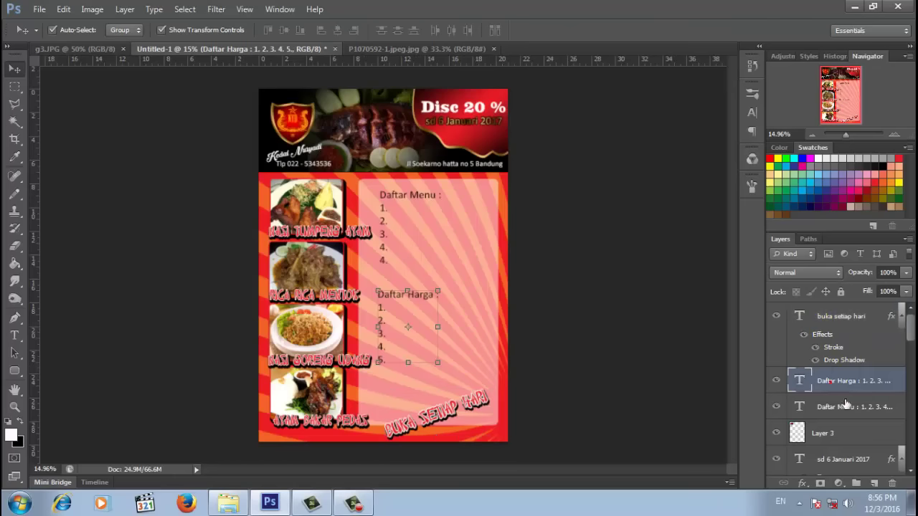
click(875, 484)
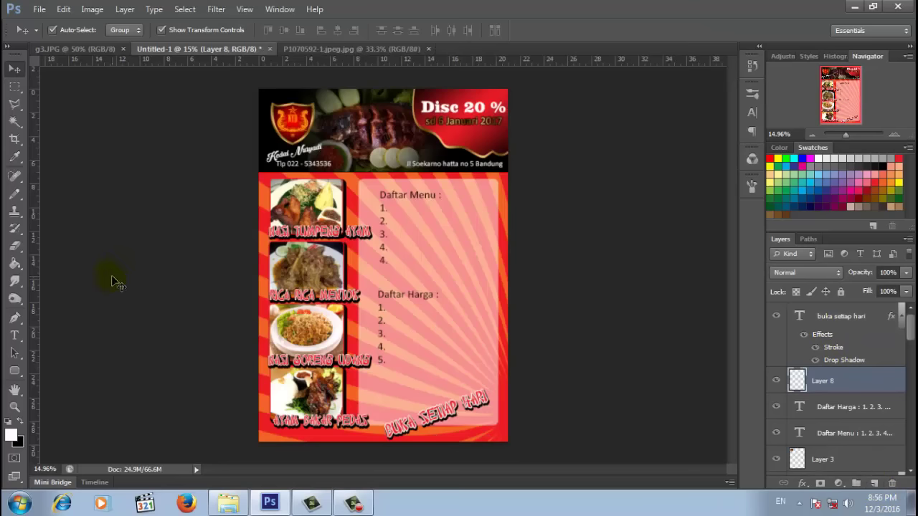
Draw a starburst custom-shape path behind the text at the flyer's bottom right
click(14, 371)
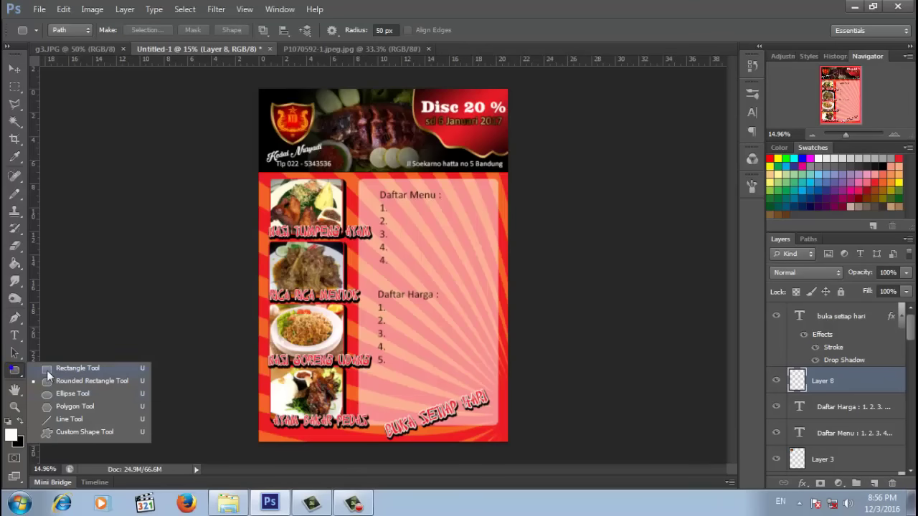
click(92, 433)
click(378, 29)
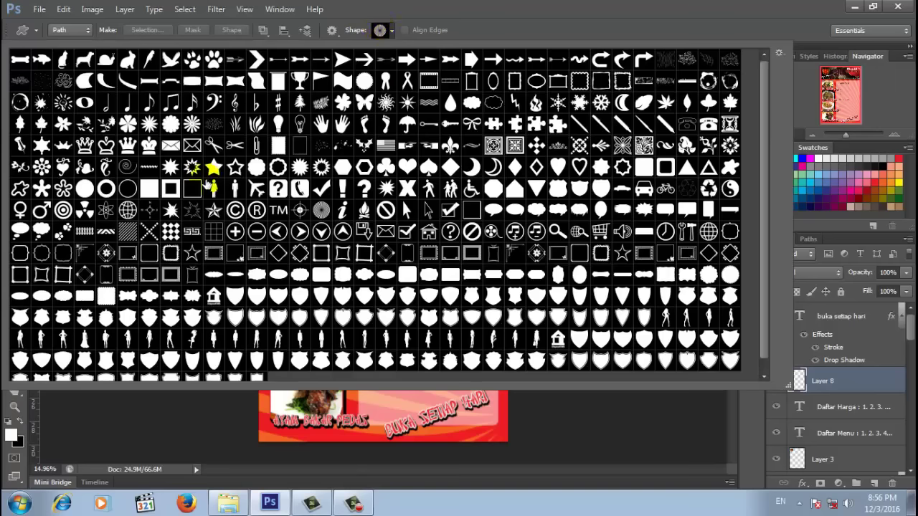
click(172, 213)
key(Return)
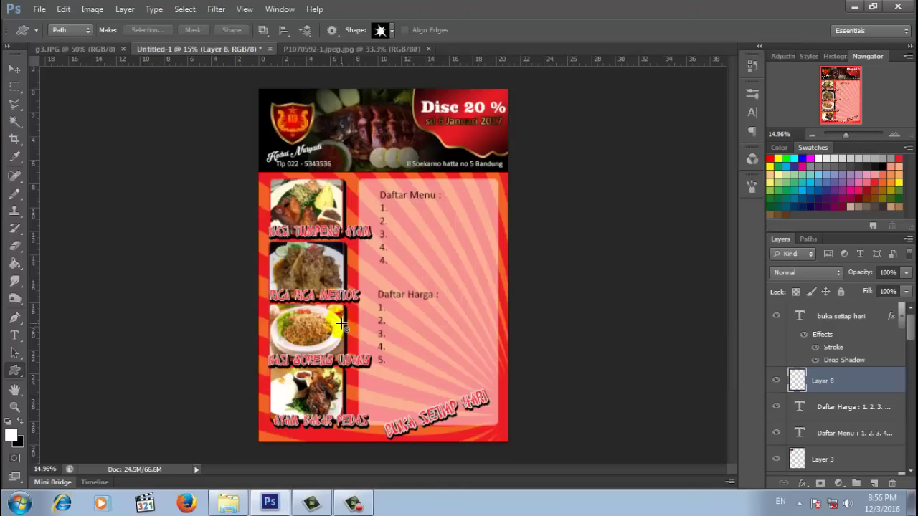
mouse_move(384, 395)
mouse_down()
mouse_move(550, 456)
mouse_move(552, 471)
mouse_up()
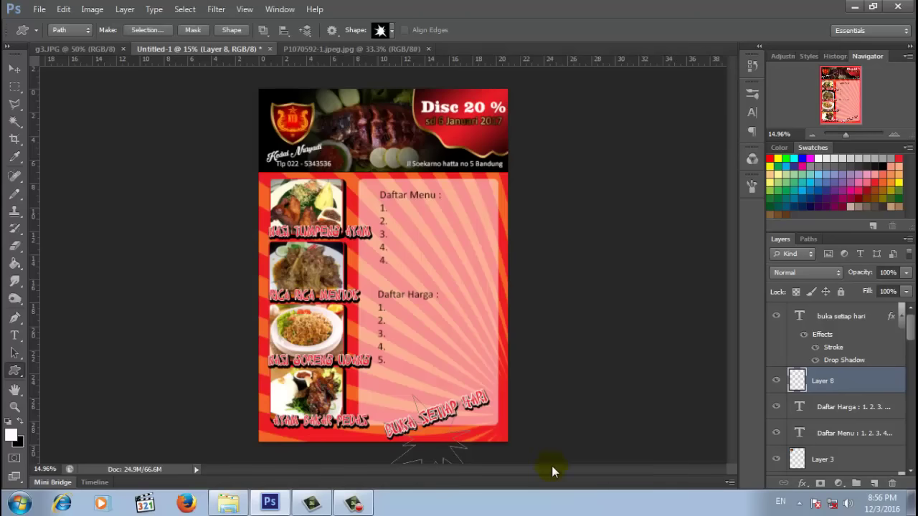
Convert the starburst path into a selection, undoing an accidental empty marquee
click(147, 30)
click(528, 144)
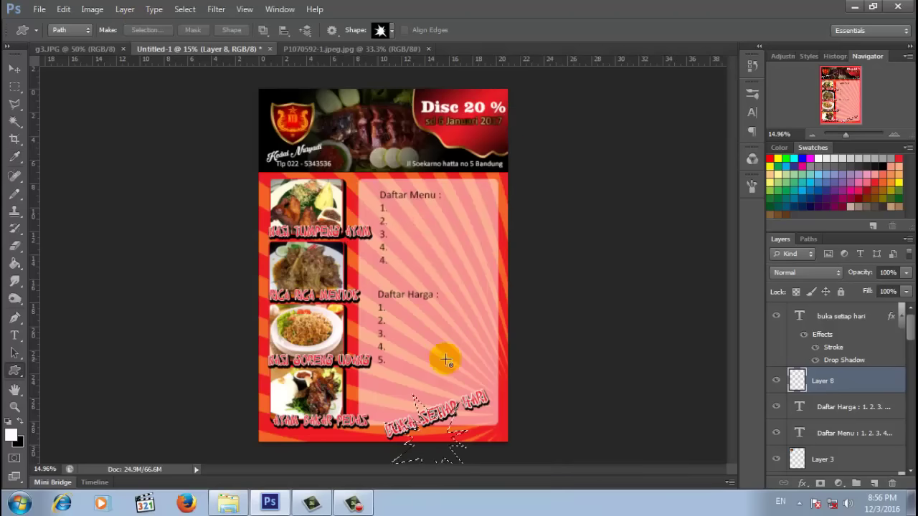
click(15, 87)
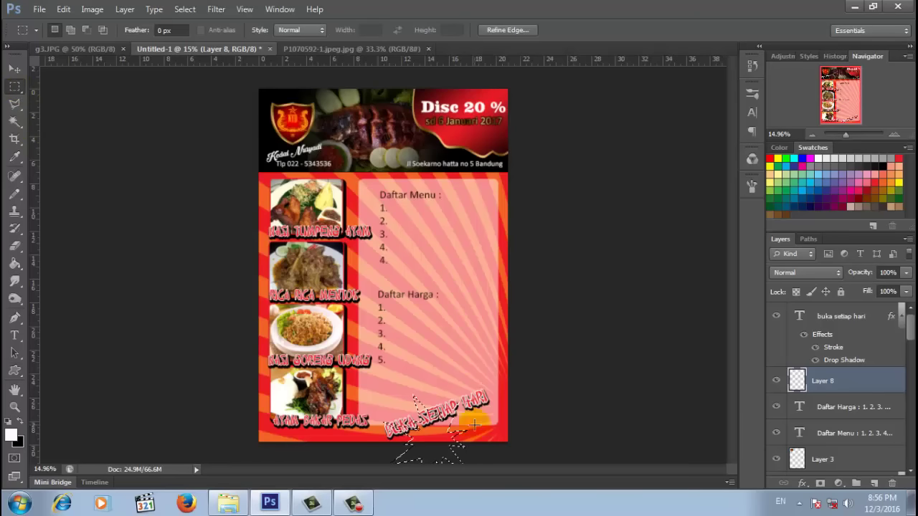
drag(445, 444, 447, 444)
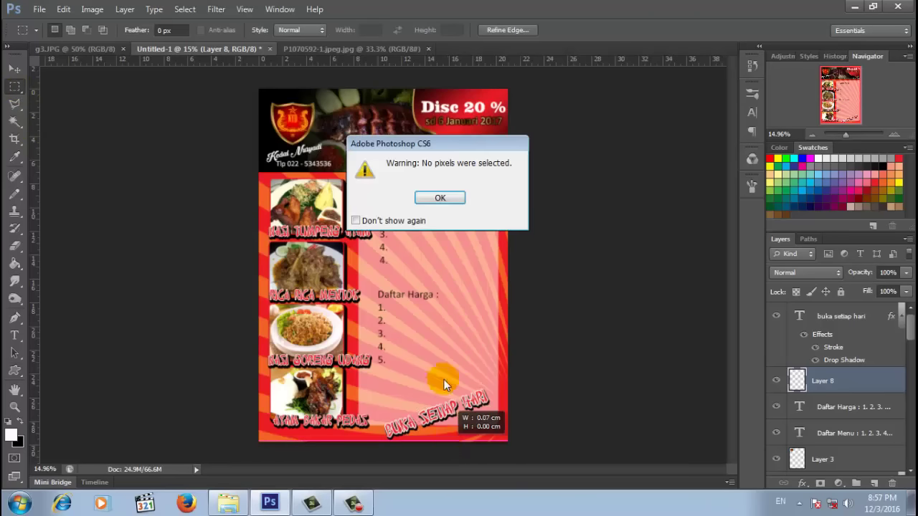
click(452, 198)
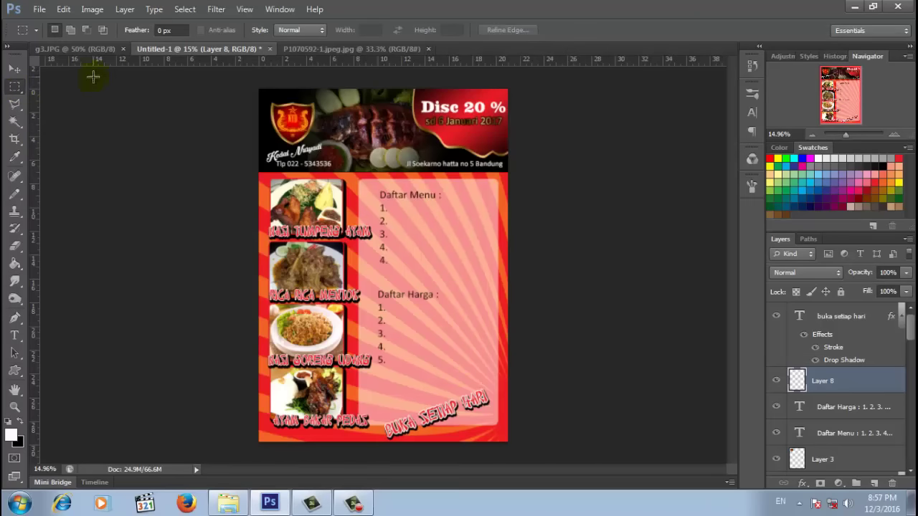
click(63, 9)
click(79, 37)
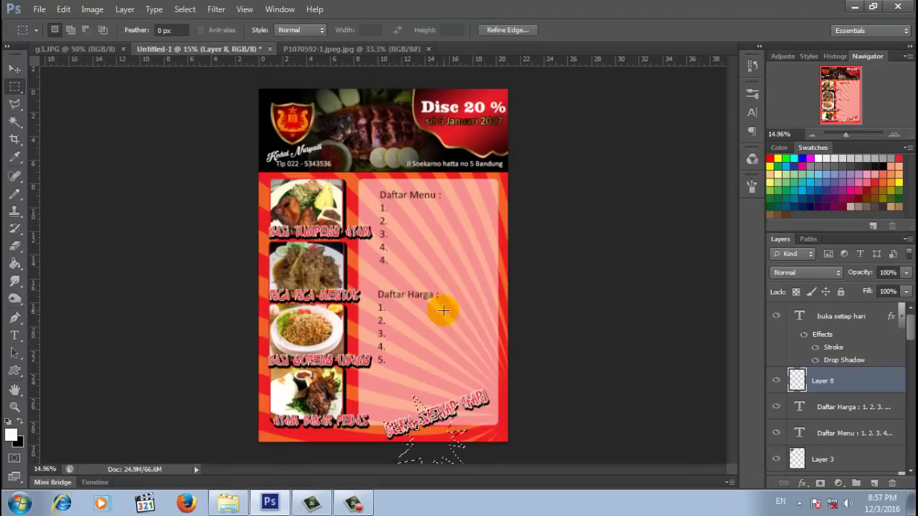
Fill the starburst selection with red using the Paint Bucket, then deselect
click(898, 158)
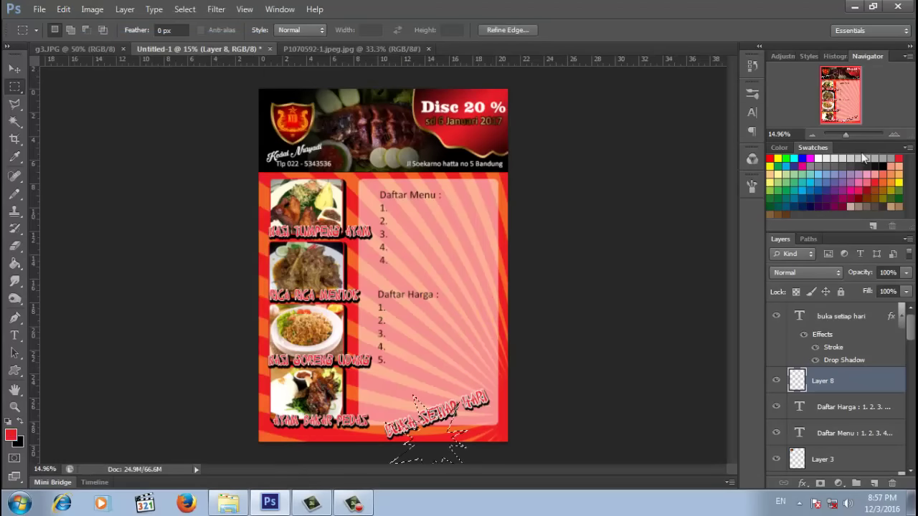
click(14, 263)
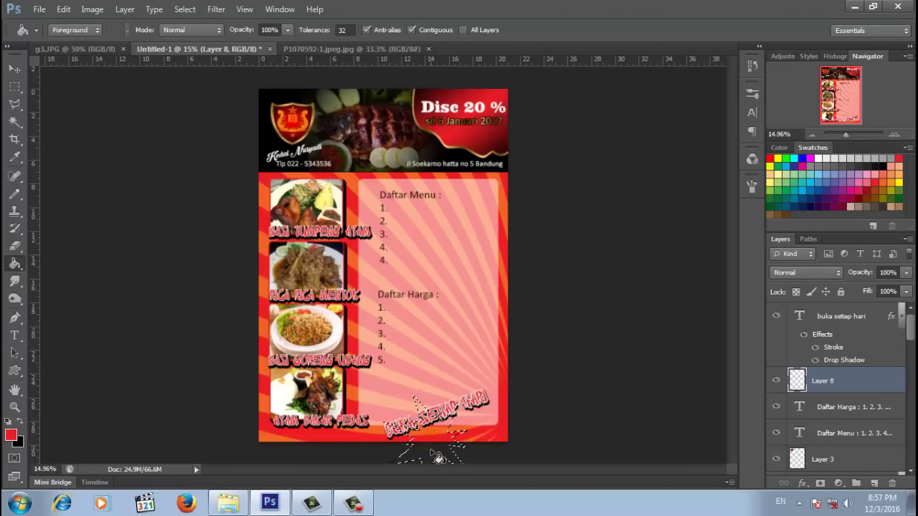
click(430, 427)
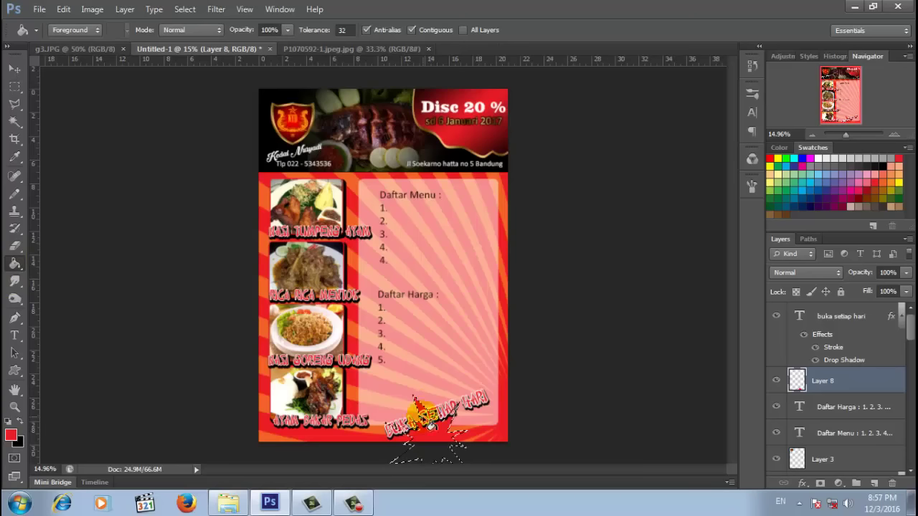
click(184, 9)
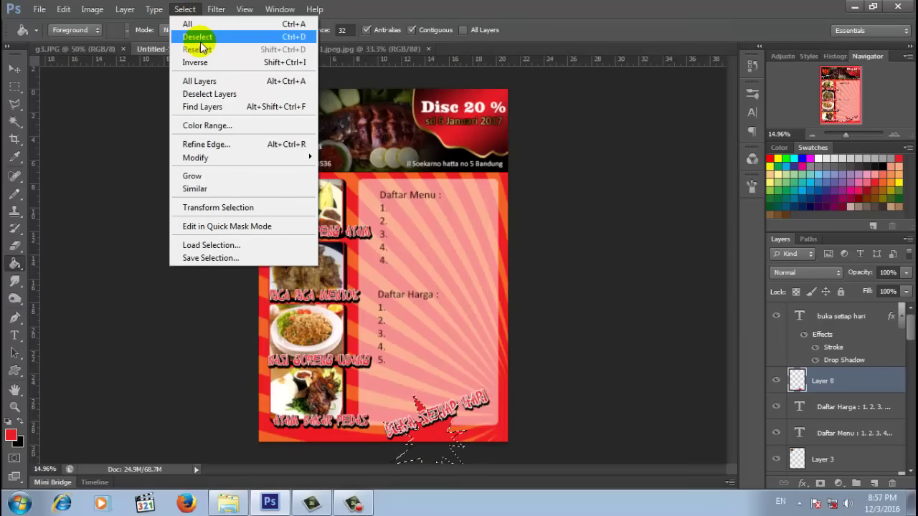
click(203, 36)
Scale the red starburst on Layer 8 up to about 127% and commit the transform
click(14, 68)
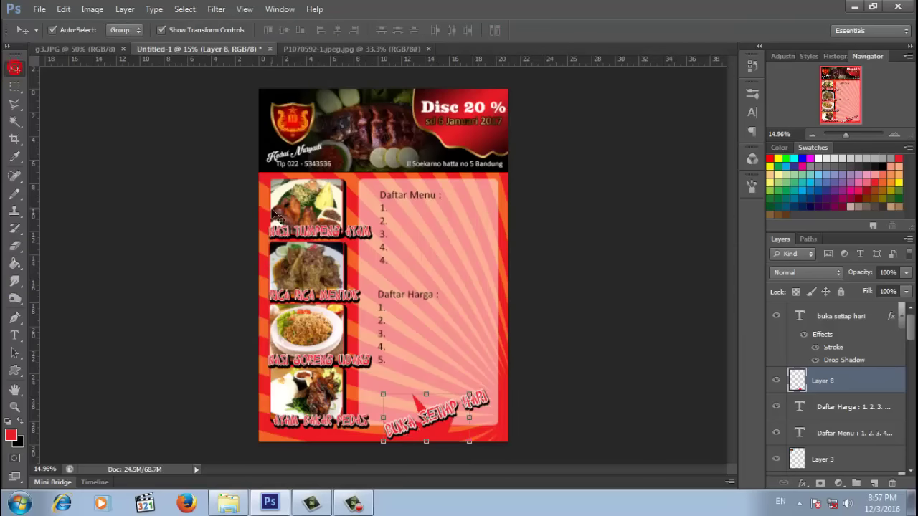
mouse_move(469, 395)
mouse_down()
mouse_move(486, 385)
mouse_move(448, 433)
mouse_up()
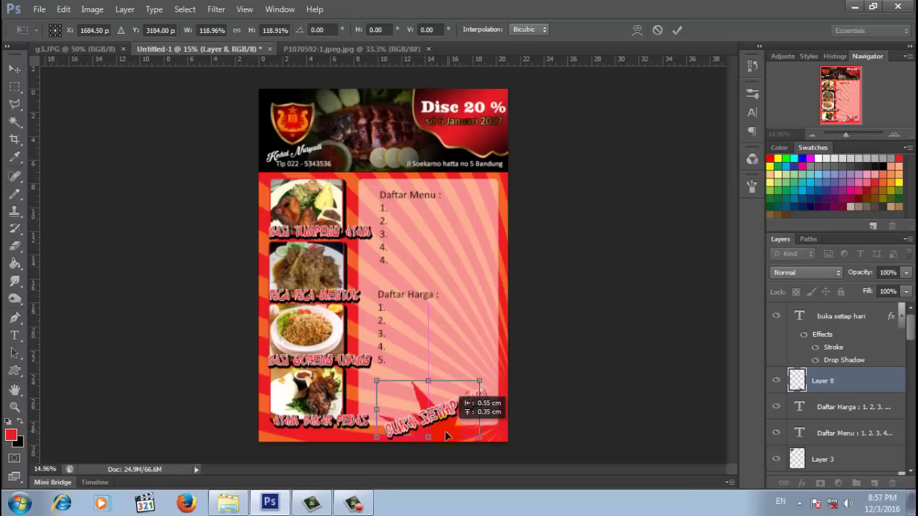
drag(479, 381, 487, 378)
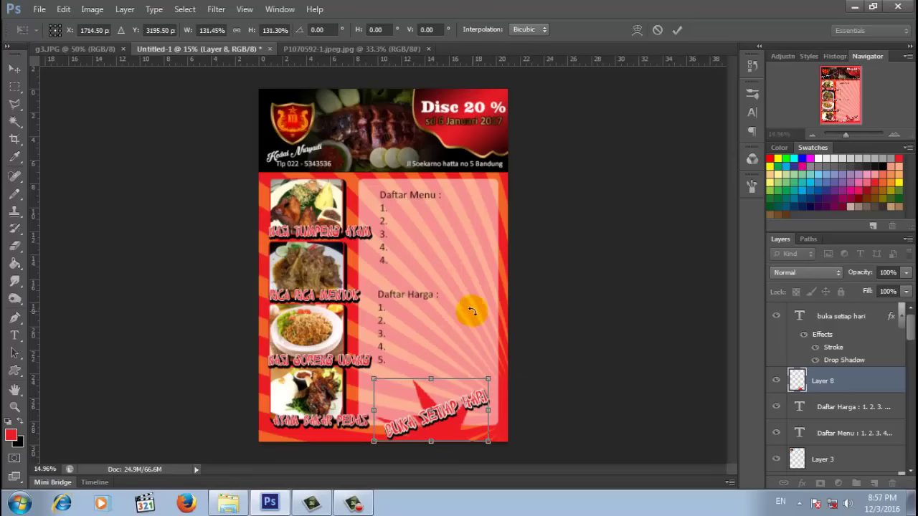
click(676, 29)
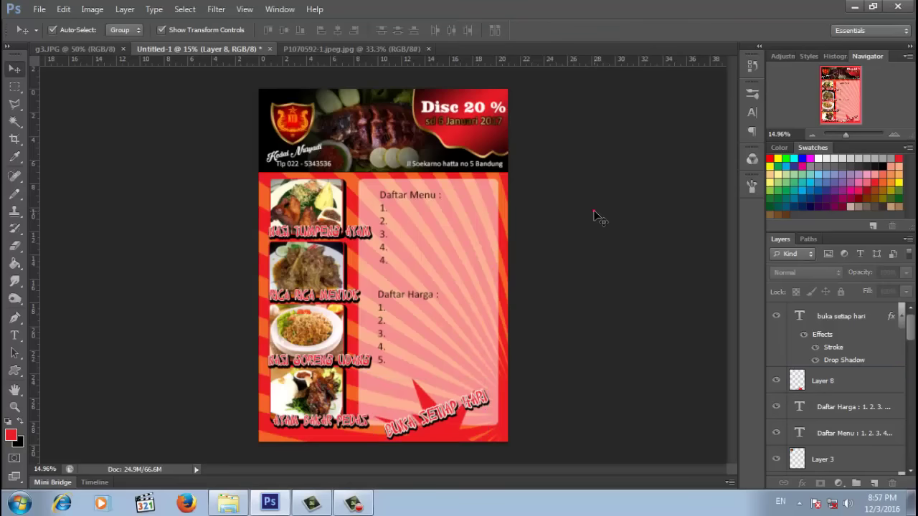
click(606, 212)
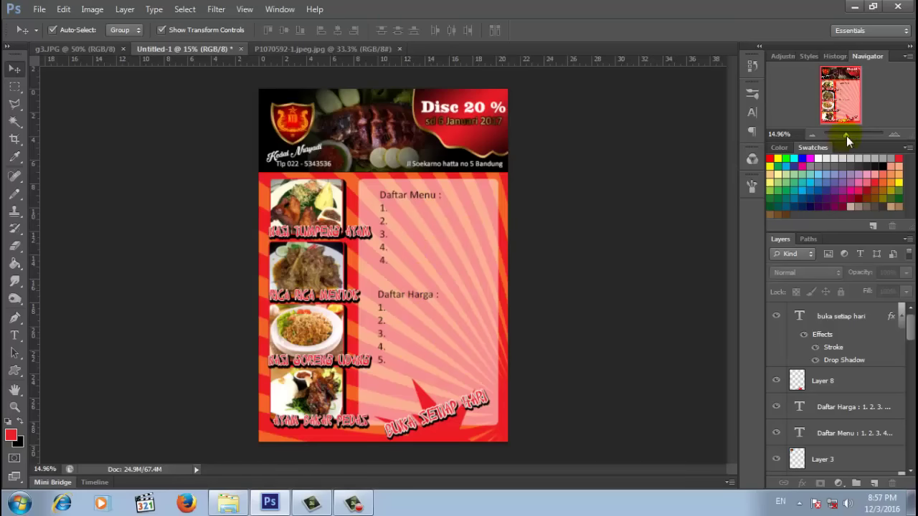
drag(846, 136, 847, 135)
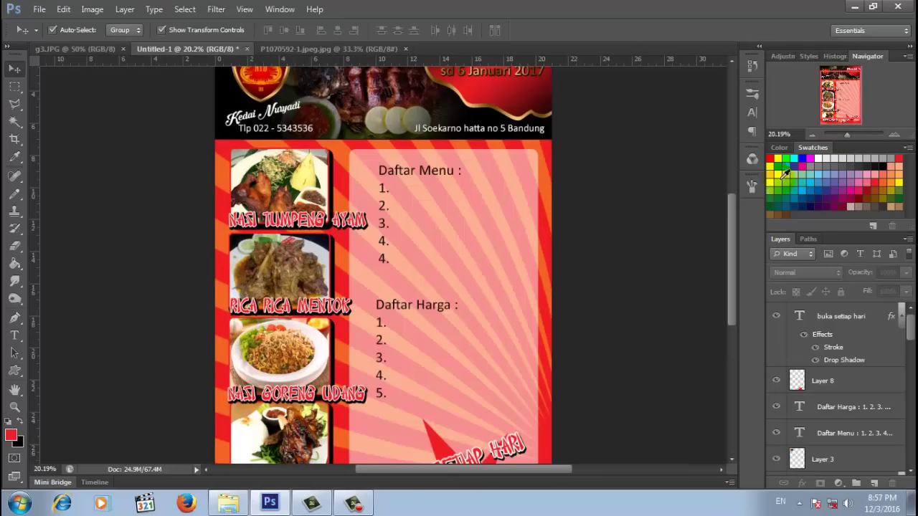
mouse_move(733, 242)
mouse_down()
mouse_move(735, 188)
mouse_move(731, 209)
mouse_up()
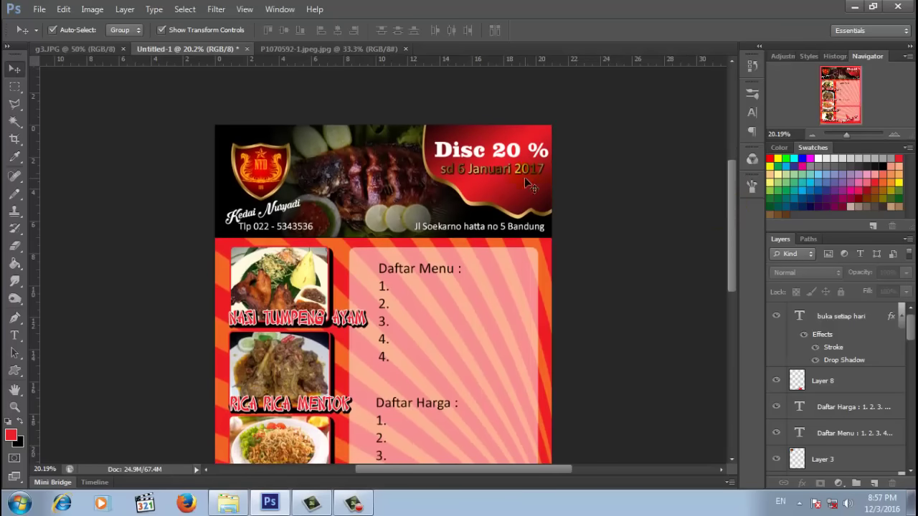
click(415, 256)
scroll(415, 256, down, 2)
scroll(415, 257, down, 3)
scroll(416, 256, down, 4)
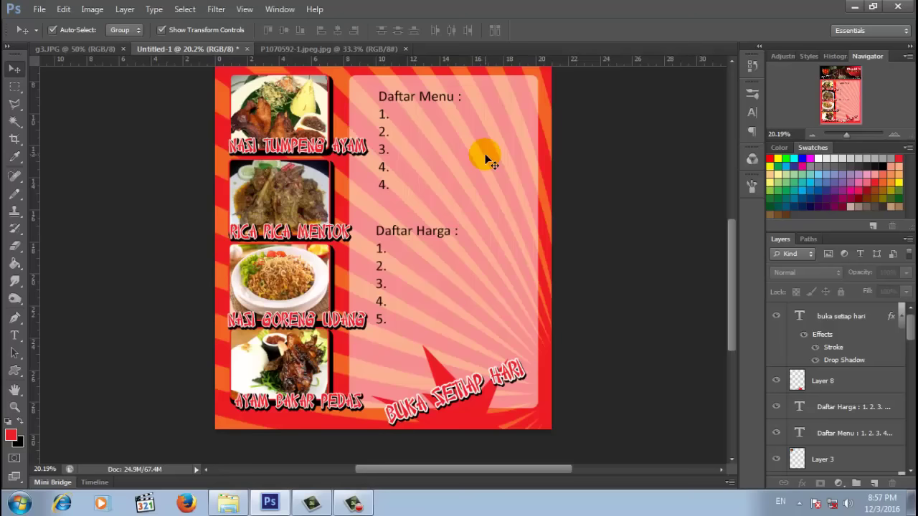
scroll(473, 242, up, 2)
scroll(482, 242, up, 3)
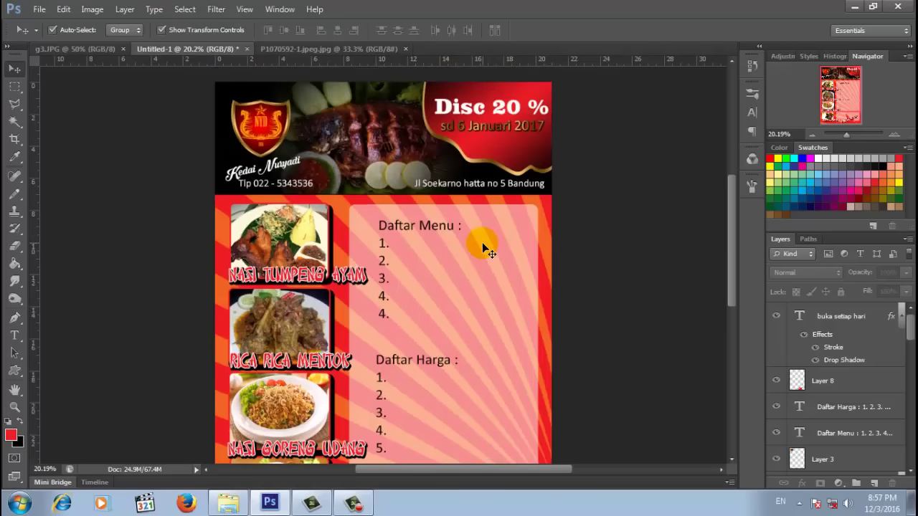
mouse_move(844, 135)
mouse_down()
mouse_move(856, 135)
mouse_move(845, 134)
mouse_up()
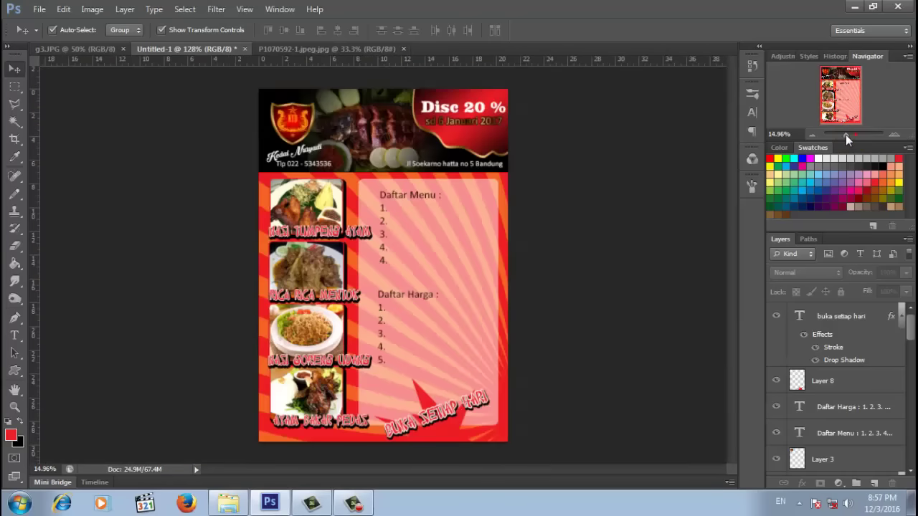